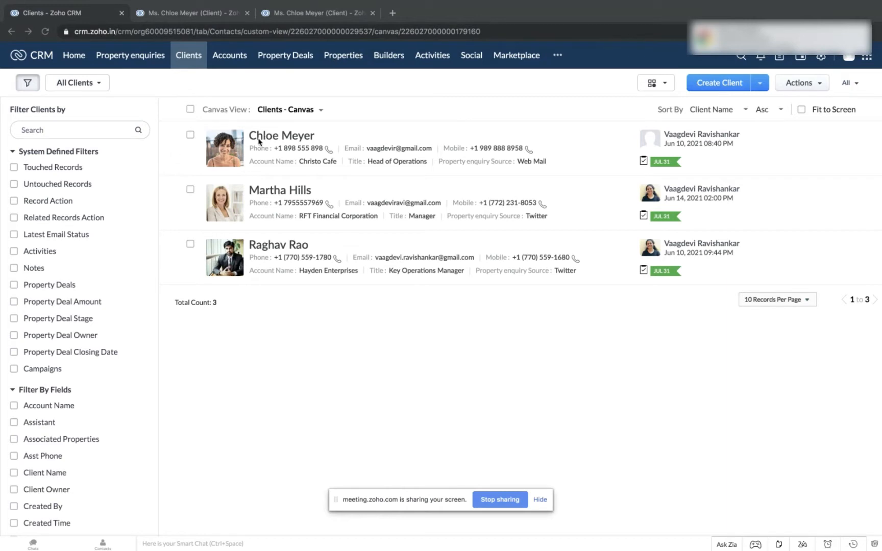
Step: Open the Christo Cafe client's record and examine its details and related lists in the standard view
left_click(192, 19)
scroll(182, 327, "down", 3)
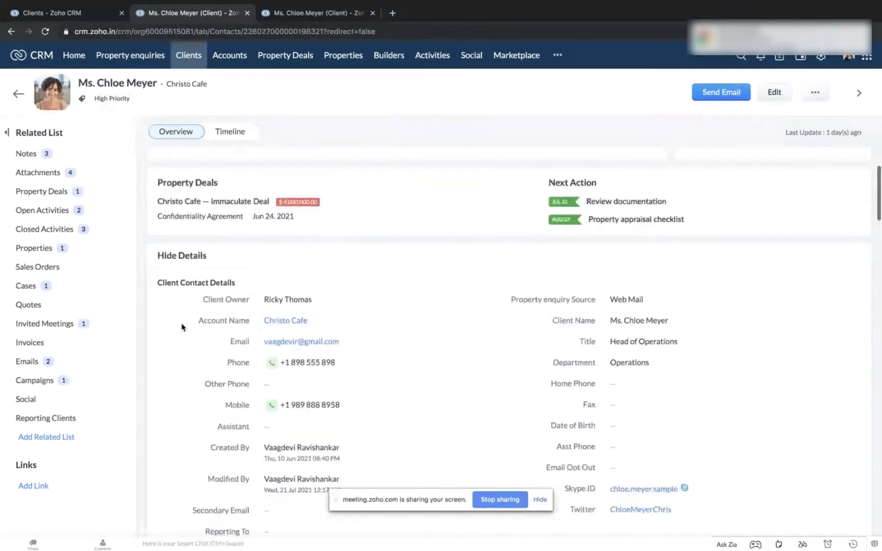
scroll(181, 327, "up", 3)
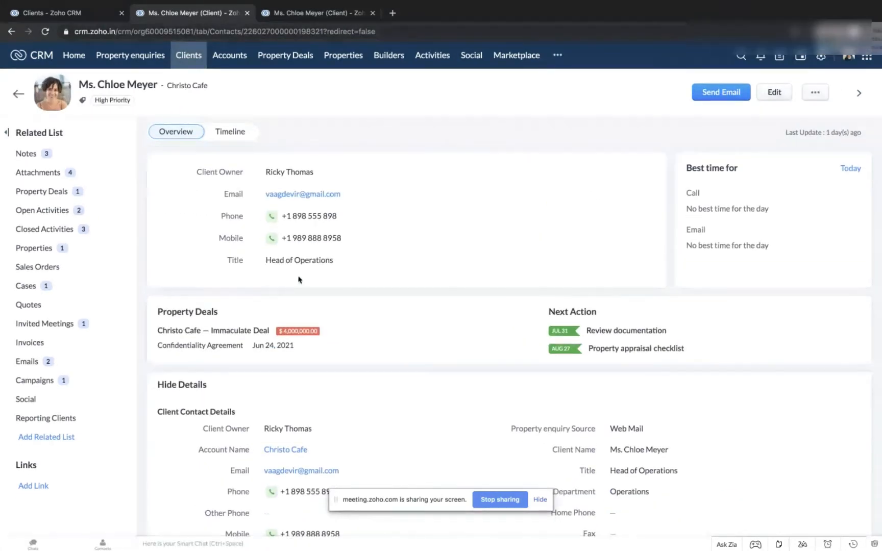
scroll(302, 277, "down", 4)
scroll(299, 279, "up", 3)
scroll(220, 291, "down", 9)
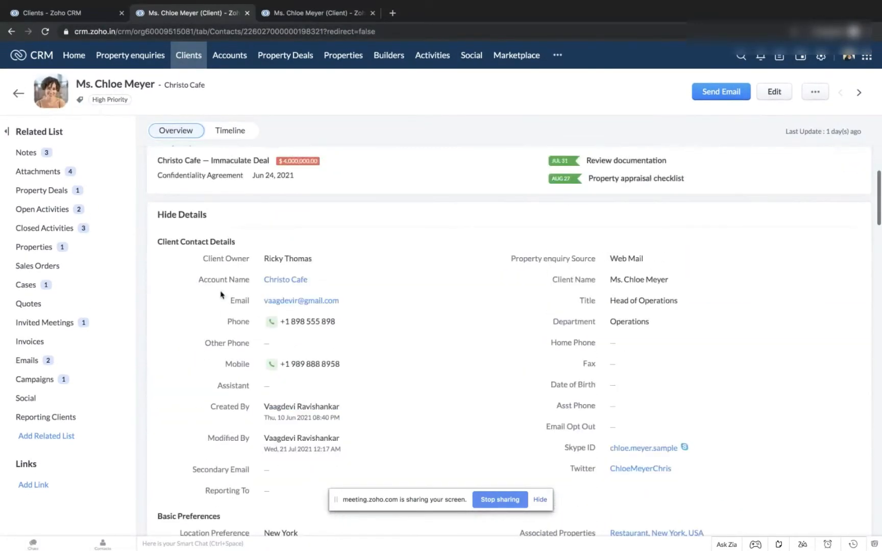
scroll(221, 292, "down", 15)
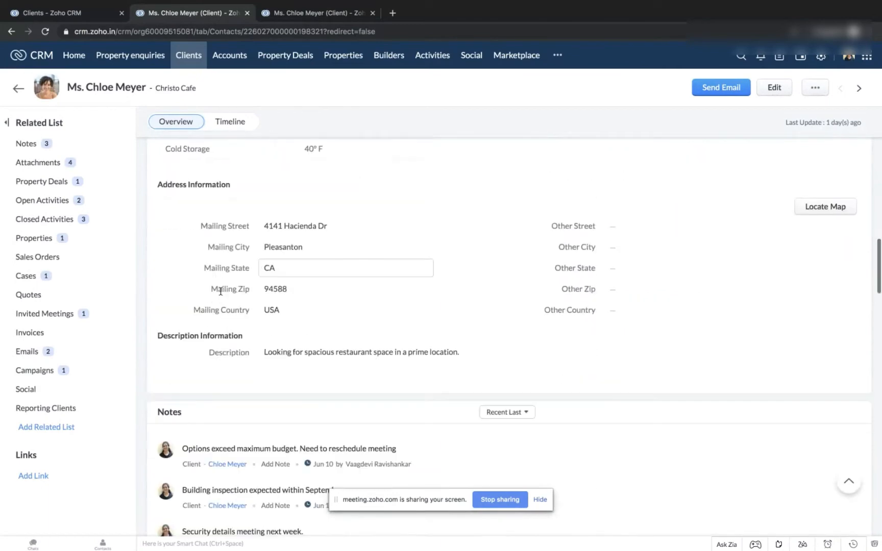
scroll(221, 294, "down", 20)
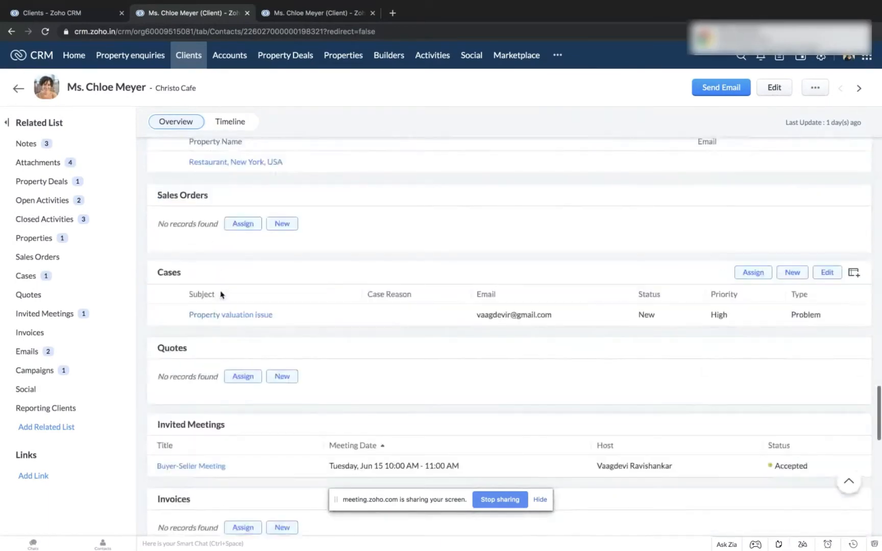
scroll(221, 294, "down", 5)
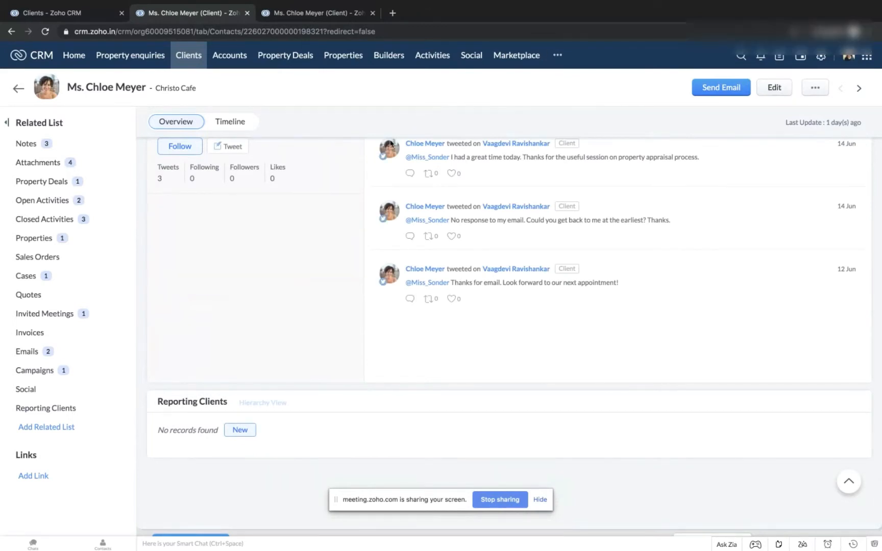
scroll(258, 280, "up", 20)
scroll(258, 281, "up", 10)
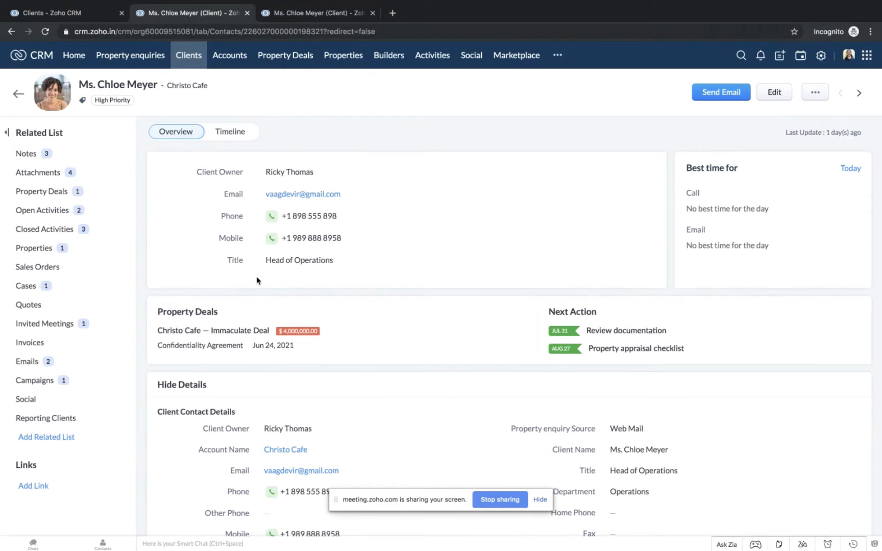
Step: Examine the client's basic preferences, additional requirements, notes, attachments and property deals
scroll(258, 280, "down", 10)
scroll(258, 280, "down", 8)
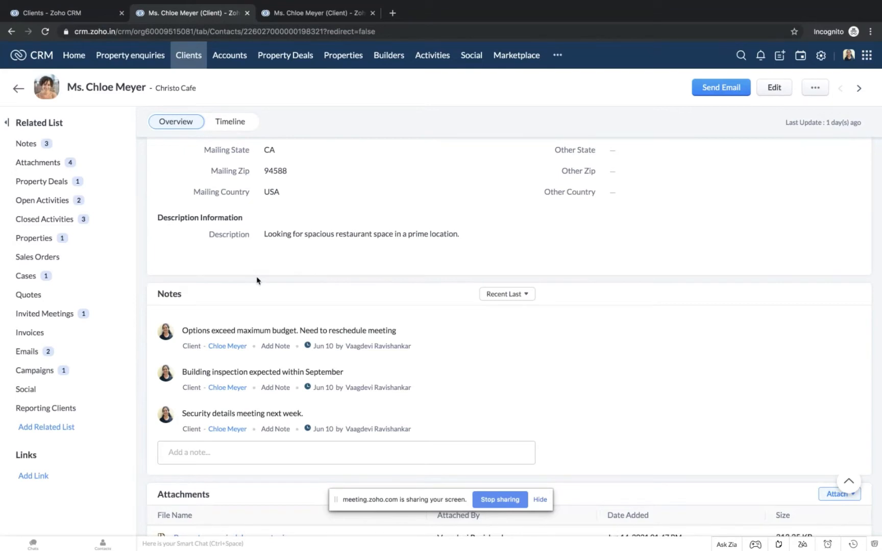
scroll(257, 280, "up", 9)
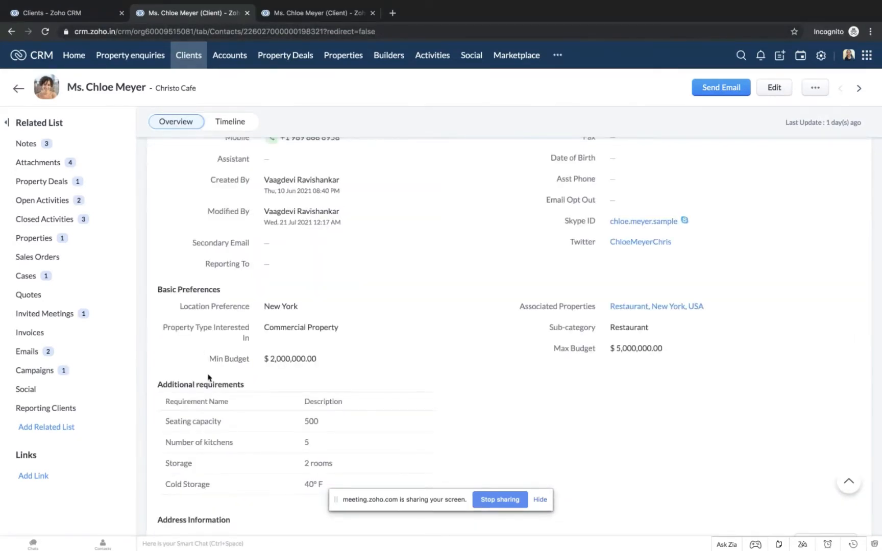
scroll(208, 378, "down", 10)
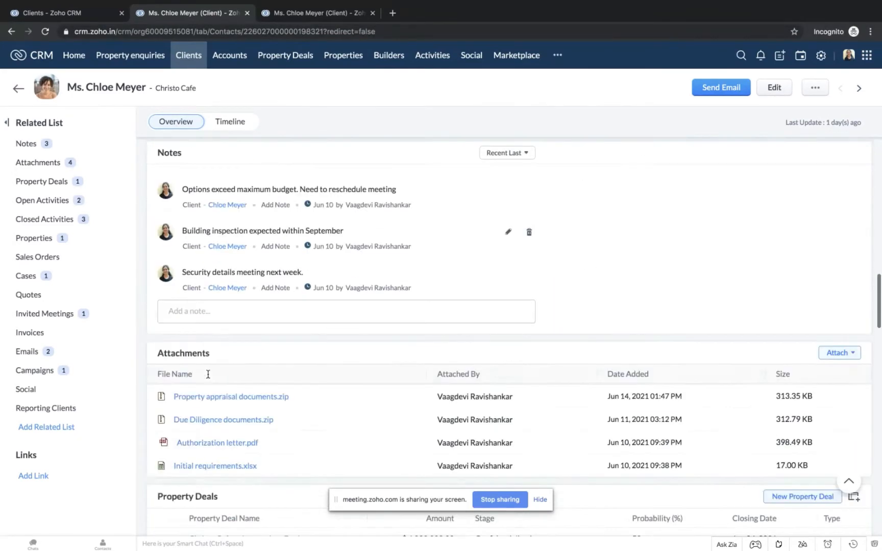
scroll(207, 375, "down", 2)
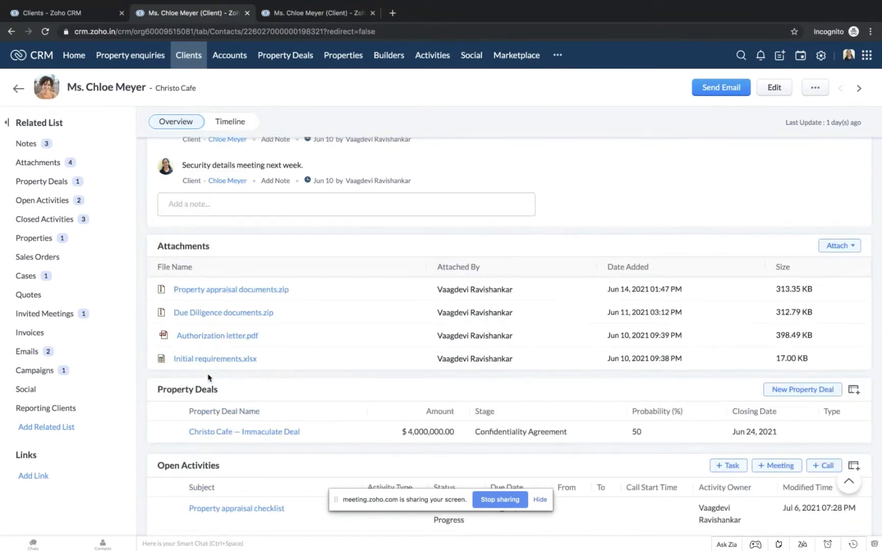
scroll(208, 377, "down", 1)
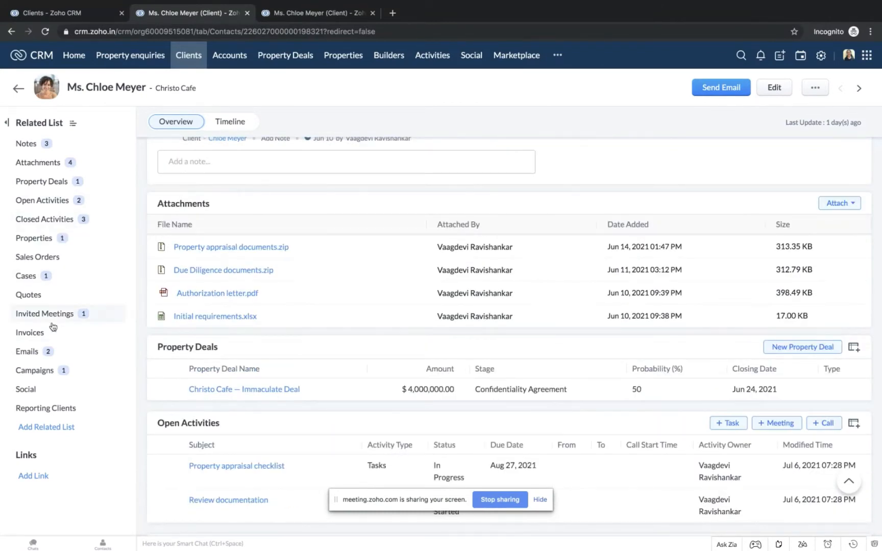
Step: Open the client's linked property "Restaurant, New York, USA" from the Properties related list in a new browser tab
left_click(45, 240)
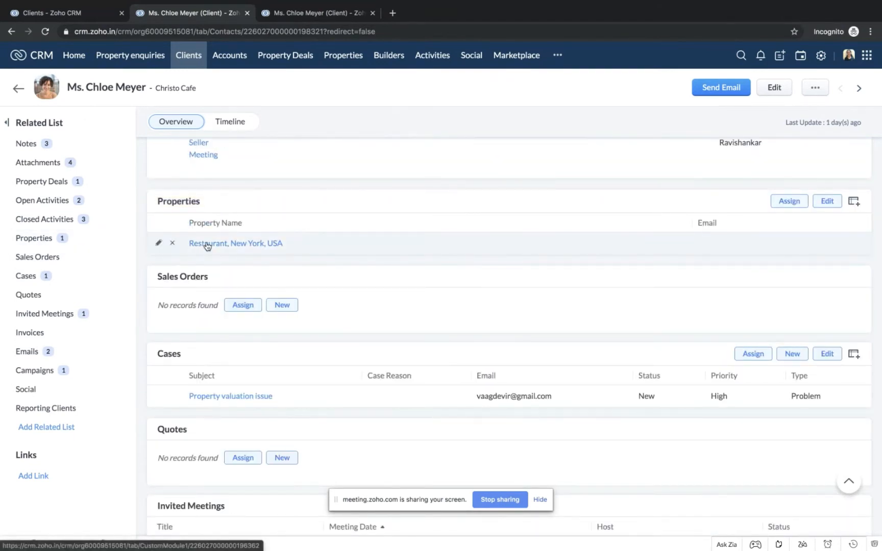
right_click(206, 243)
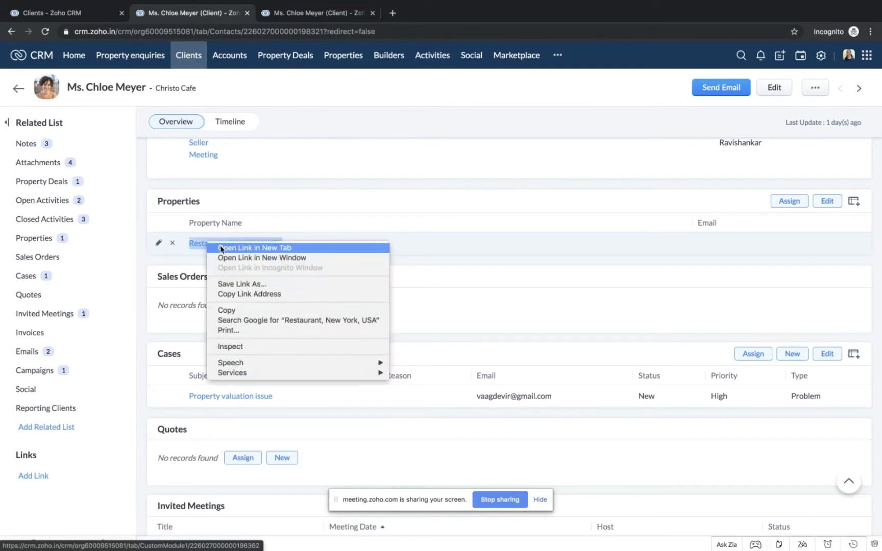
left_click(221, 248)
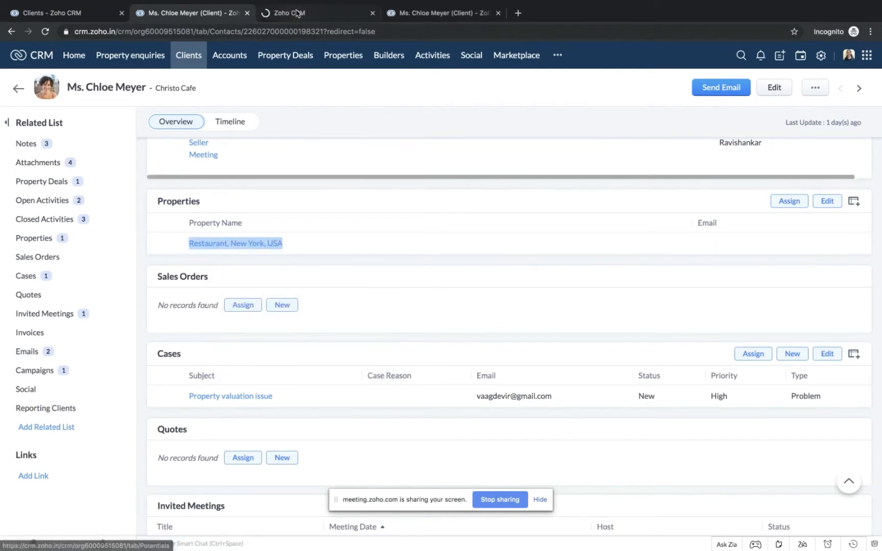
left_click(295, 13)
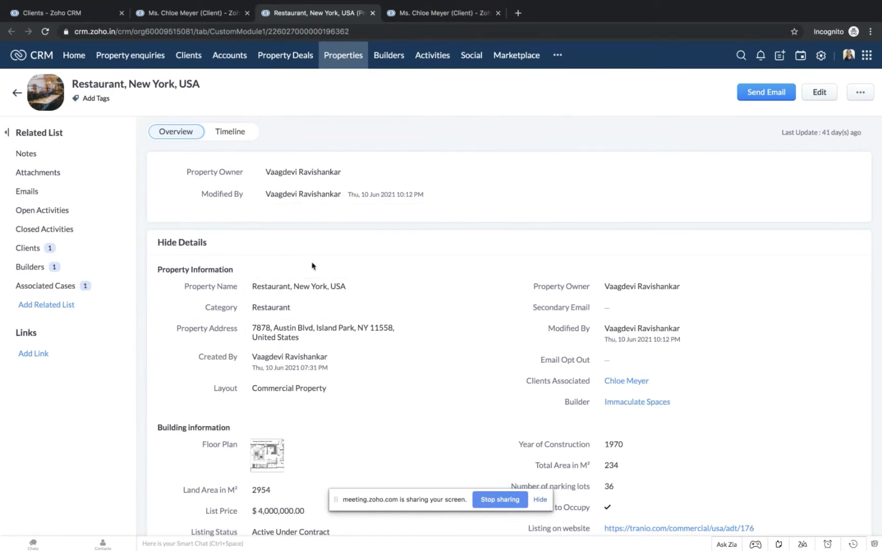
Step: Review the property's details and open its linked builder Immaculate Spaces in a new browser tab
scroll(310, 266, "down", 1)
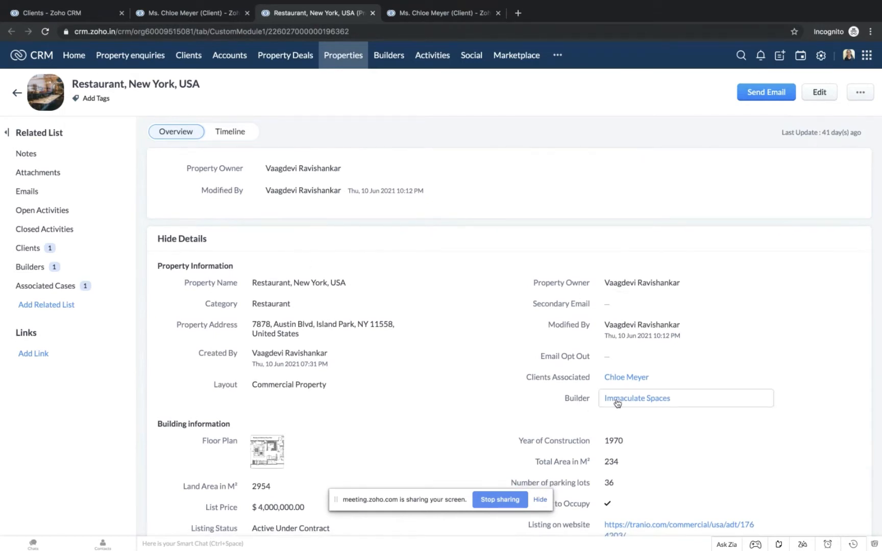
scroll(616, 401, "down", 15)
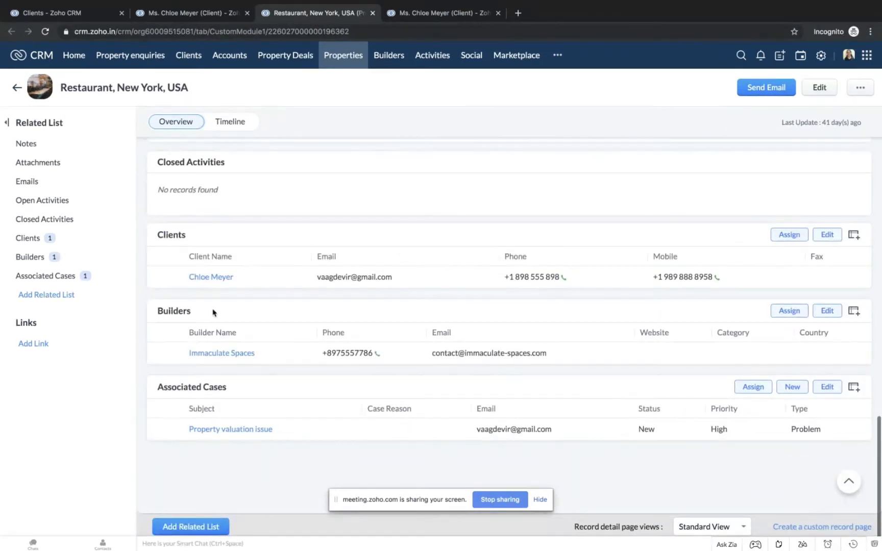
right_click(216, 352)
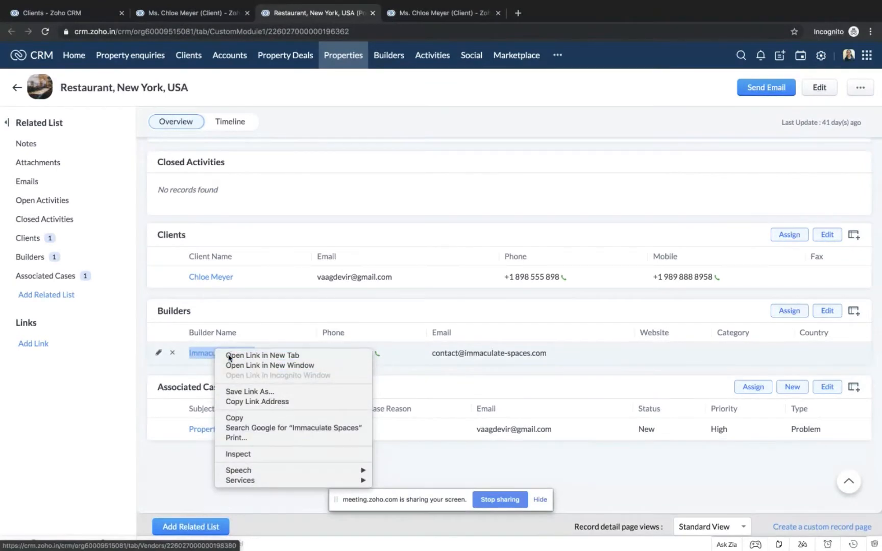
left_click(228, 356)
left_click(427, 15)
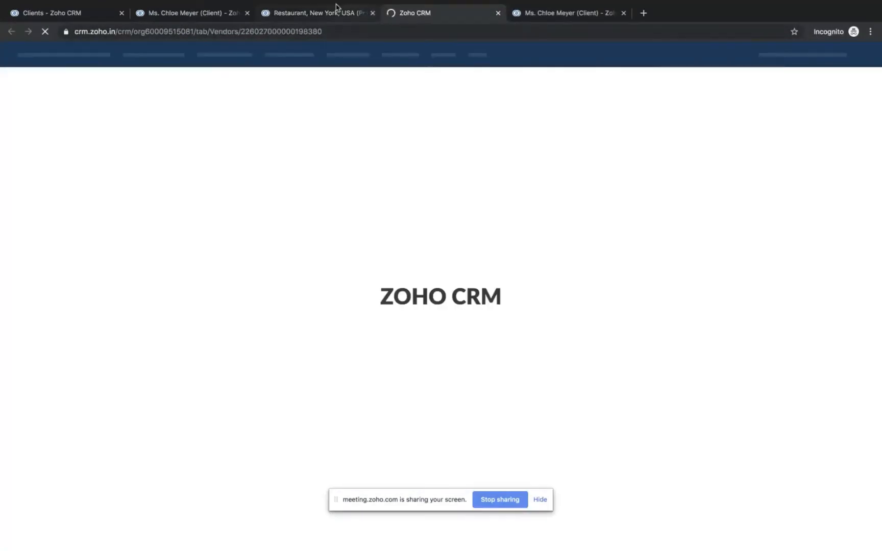
Step: Close the property and builder browser tabs and return to the client's record
left_click(361, 20)
left_click(373, 12)
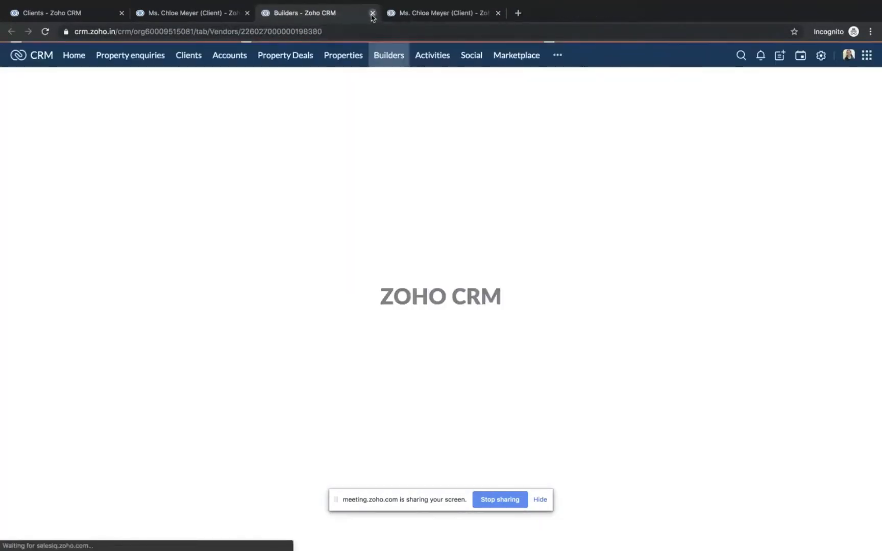
left_click(334, 15)
left_click(295, 13)
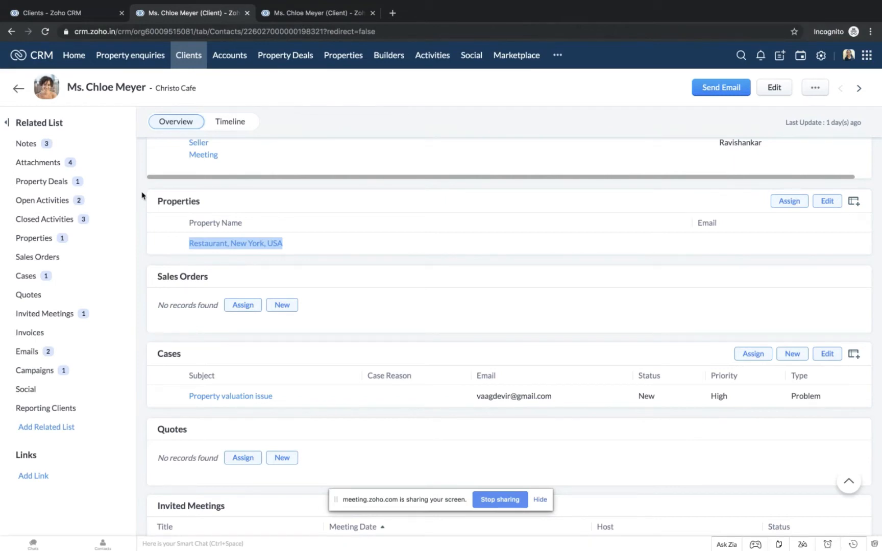
Step: Switch the client's record detail page view to "Agents View — Final"
scroll(142, 204, "up", 10)
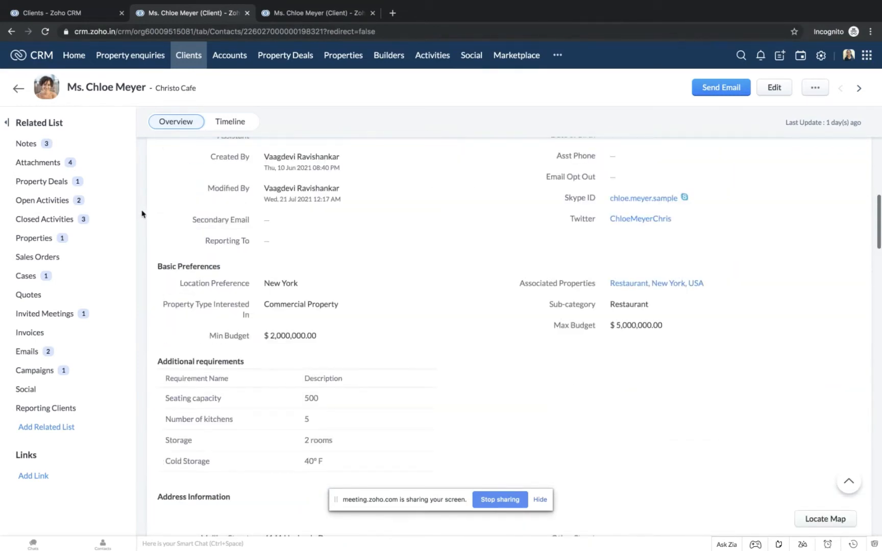
scroll(142, 213, "up", 5)
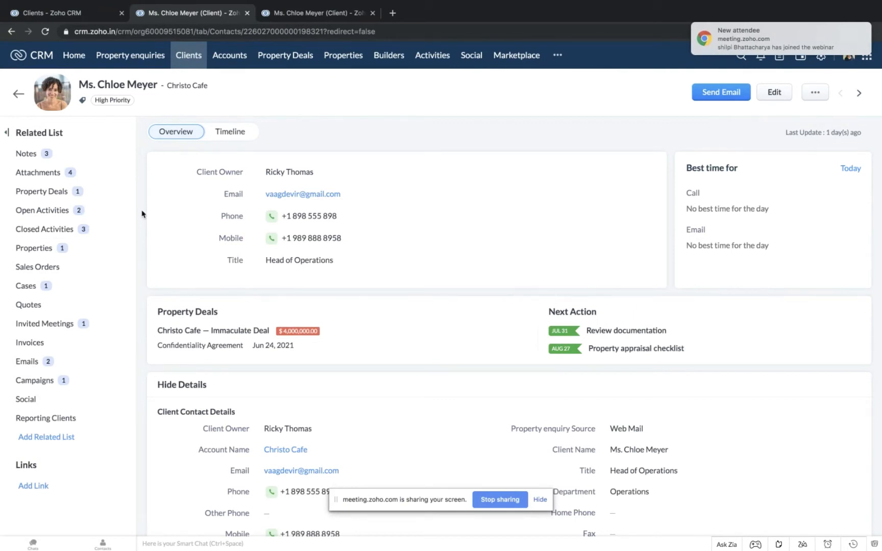
scroll(142, 214, "down", 20)
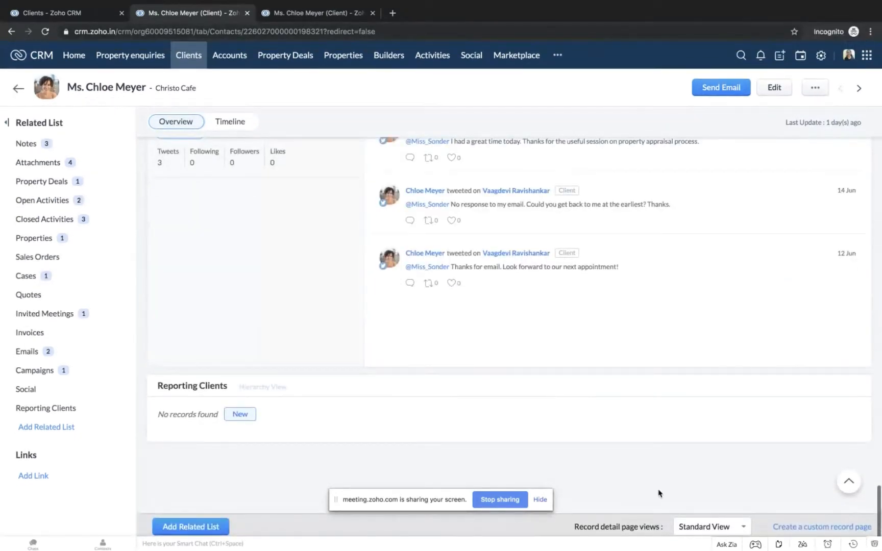
left_click(687, 531)
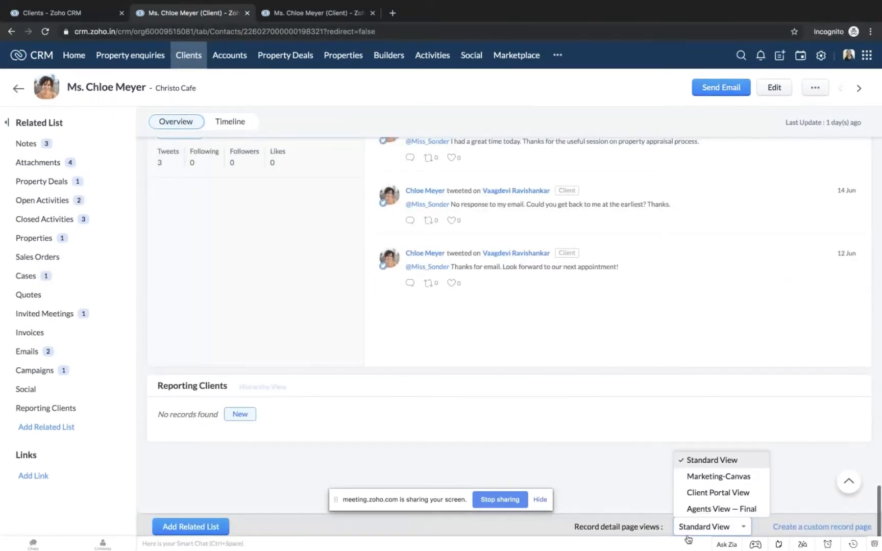
left_click(690, 510)
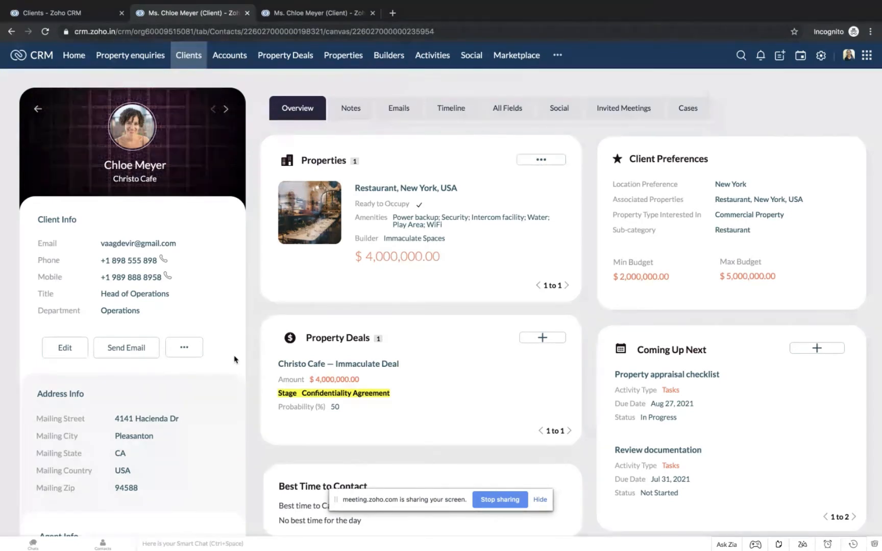
Step: Examine the agents' canvas layout, including client info, properties, deals, preferences, upcoming activities and attachments
scroll(235, 360, "down", 1)
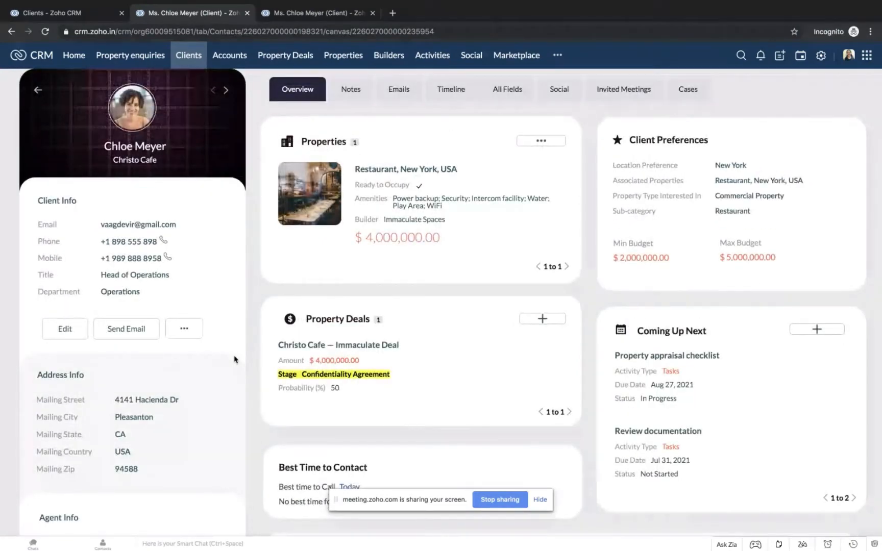
scroll(235, 359, "up", 1)
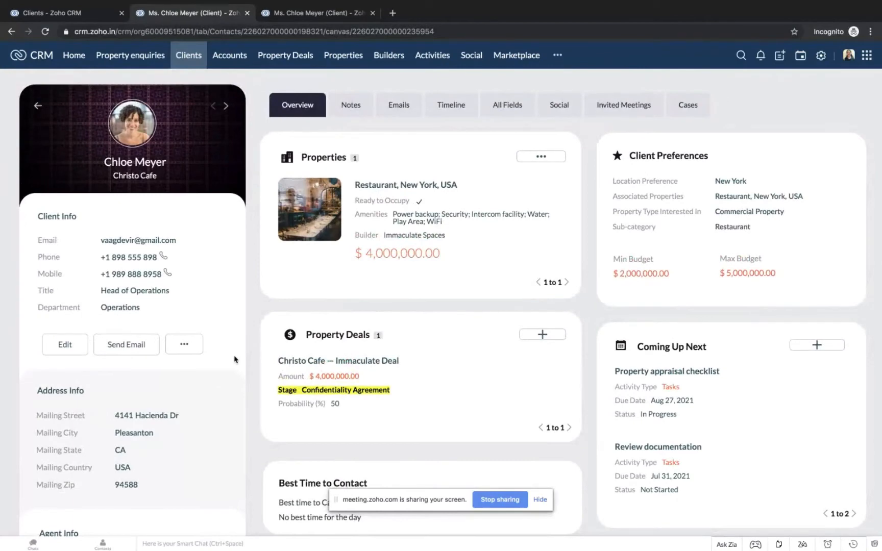
scroll(234, 359, "down", 5)
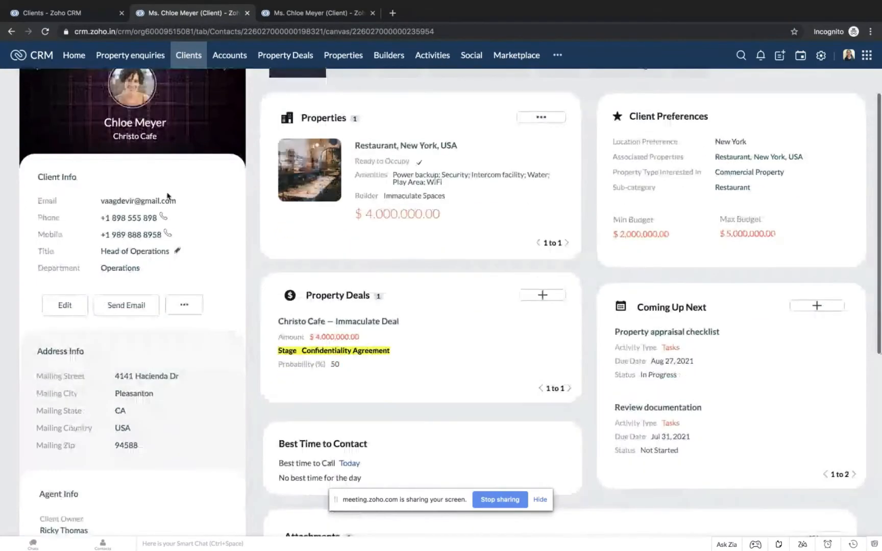
scroll(157, 318, "up", 5)
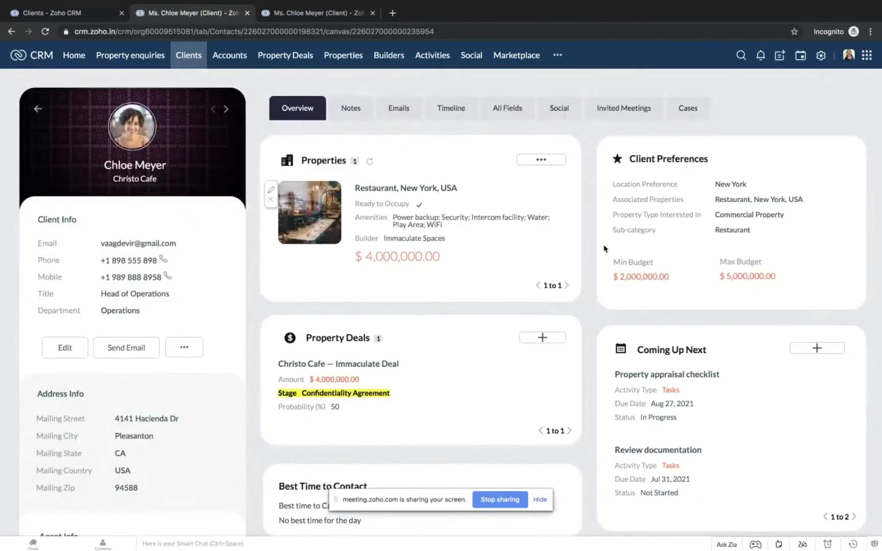
mouse_move(604, 395)
scroll(647, 286, "down", 1)
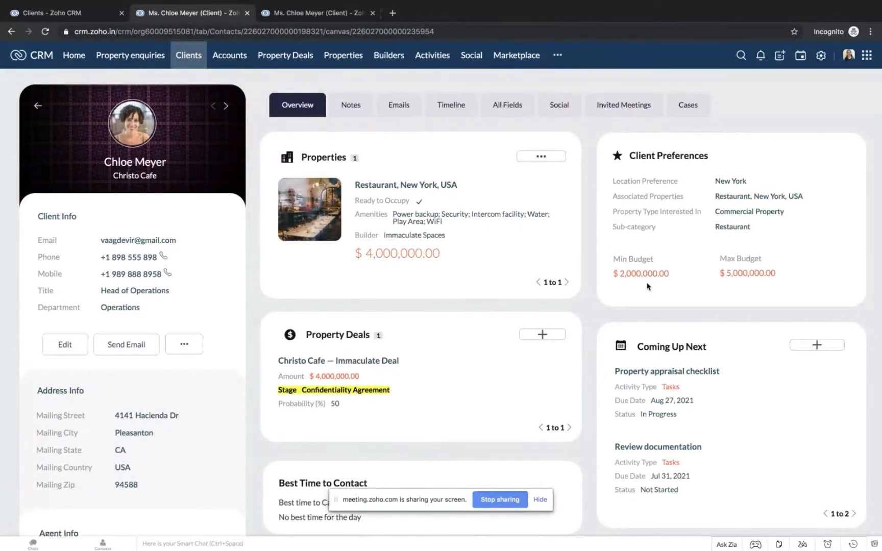
scroll(647, 286, "down", 3)
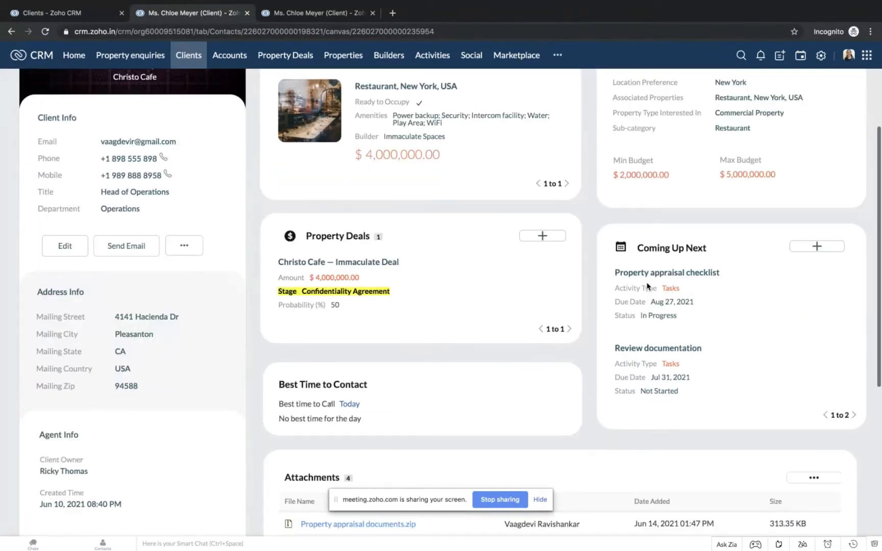
scroll(610, 276, "up", 3)
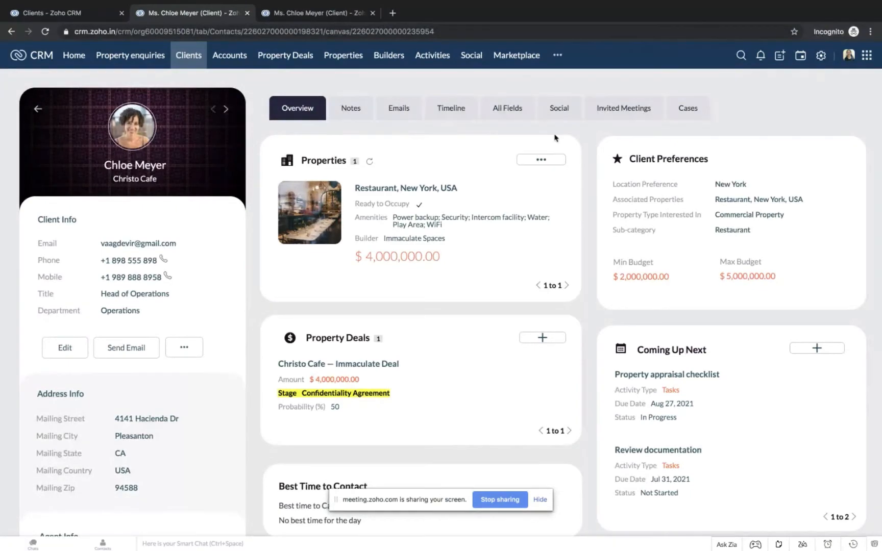
scroll(399, 228, "up", 5)
scroll(399, 228, "down", 5)
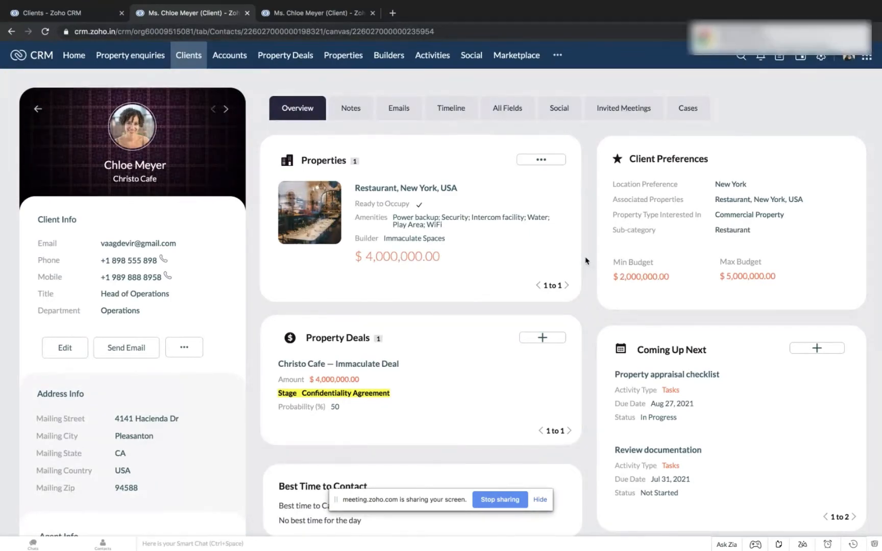
Step: Look through the agents' view sections for notes, emails, timeline, all fields, social, invited meetings and cases, and return to the overview
scroll(586, 261, "down", 5)
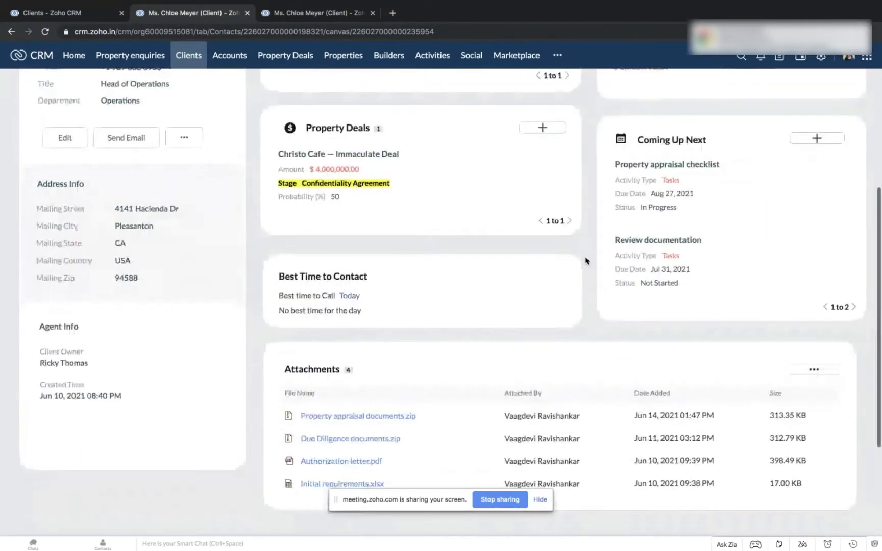
scroll(586, 257, "up", 5)
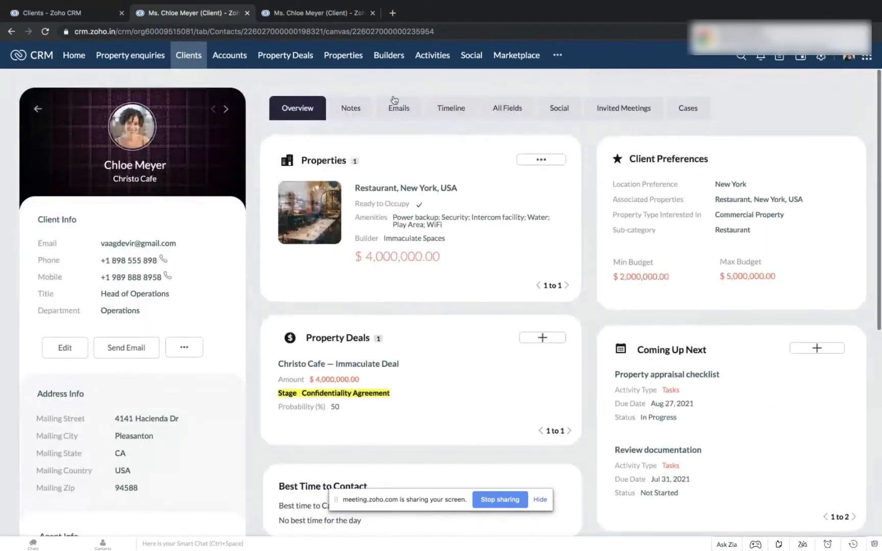
left_click(341, 106)
left_click(394, 113)
left_click(442, 114)
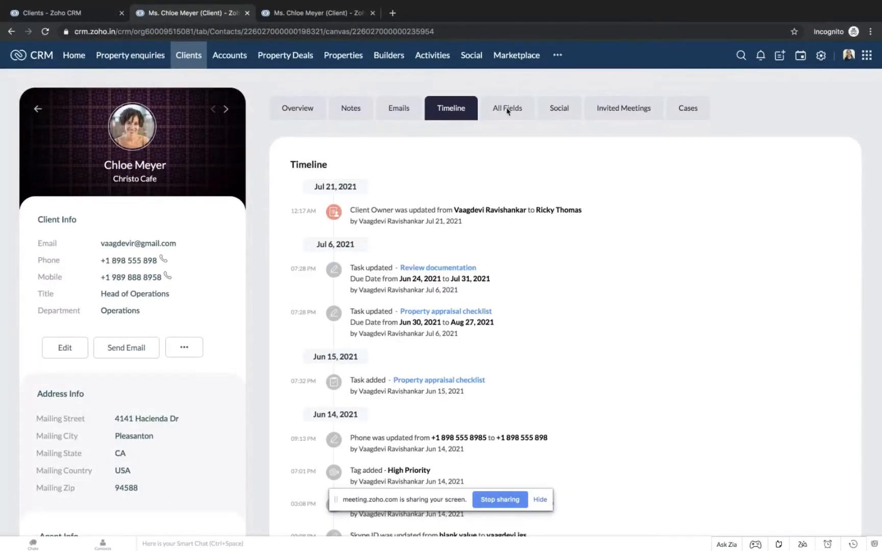
left_click(507, 111)
left_click(559, 108)
left_click(622, 110)
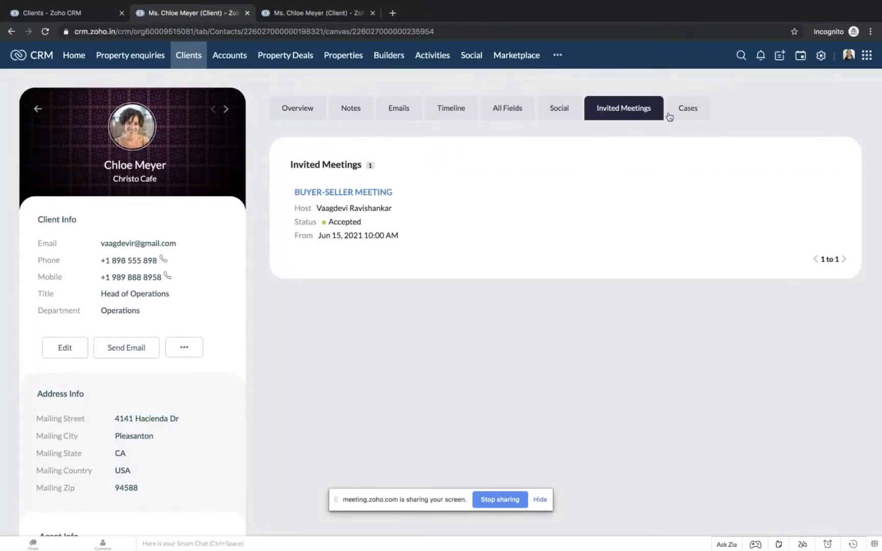
left_click(669, 115)
left_click(360, 120)
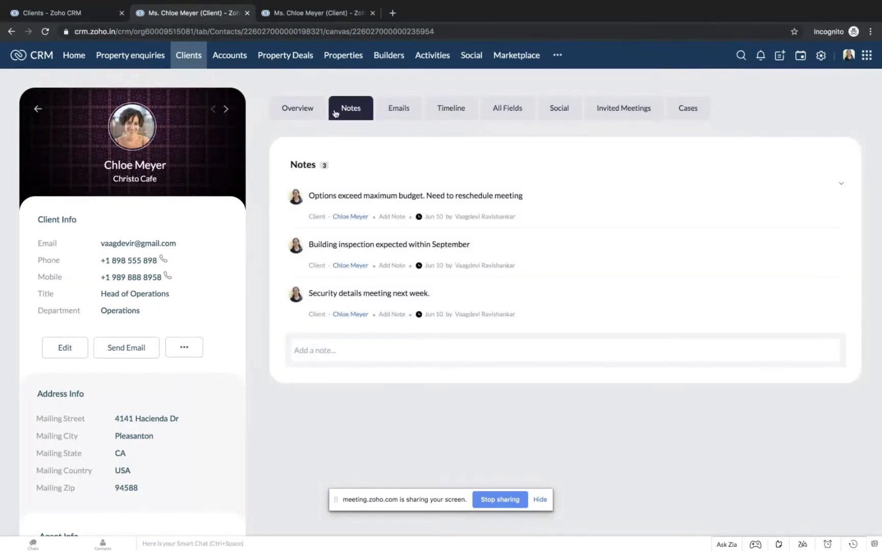
left_click(298, 113)
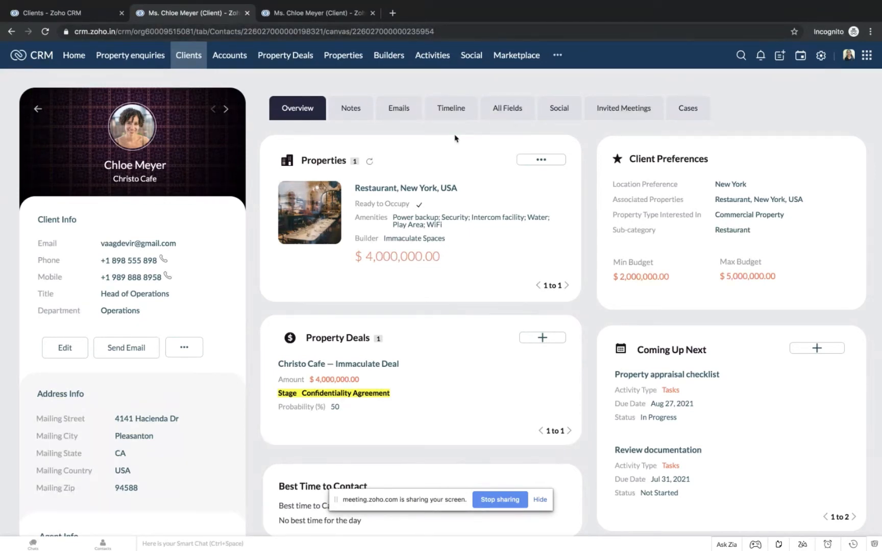
Step: Switch the client's record detail page view to "Marketing-Canvas"
scroll(455, 138, "down", 10)
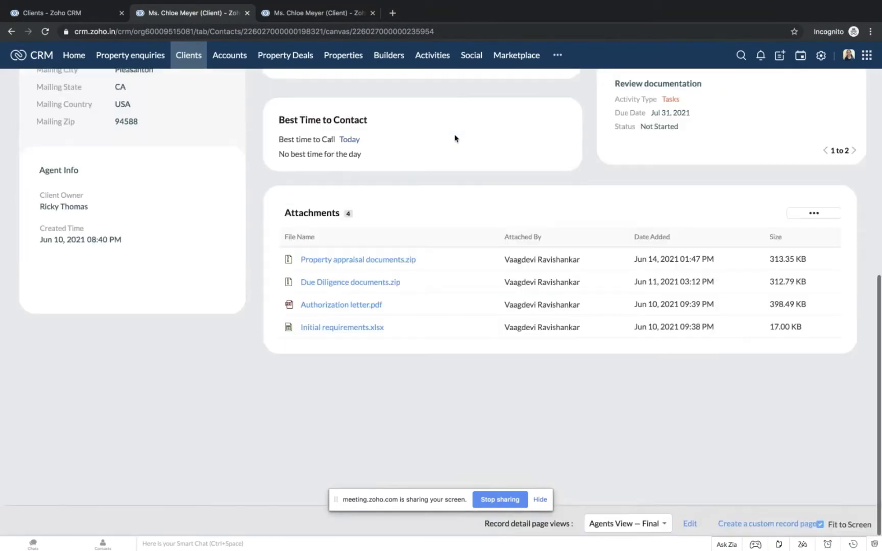
left_click(616, 532)
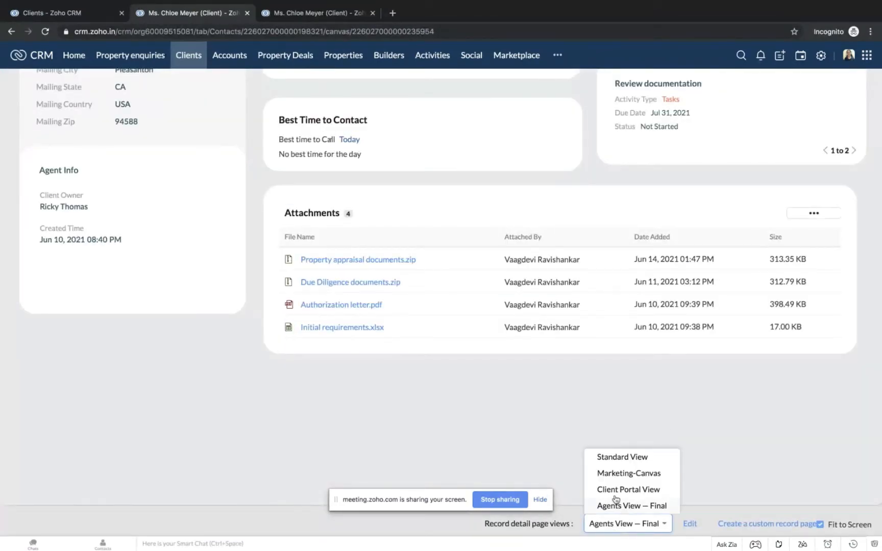
left_click(613, 473)
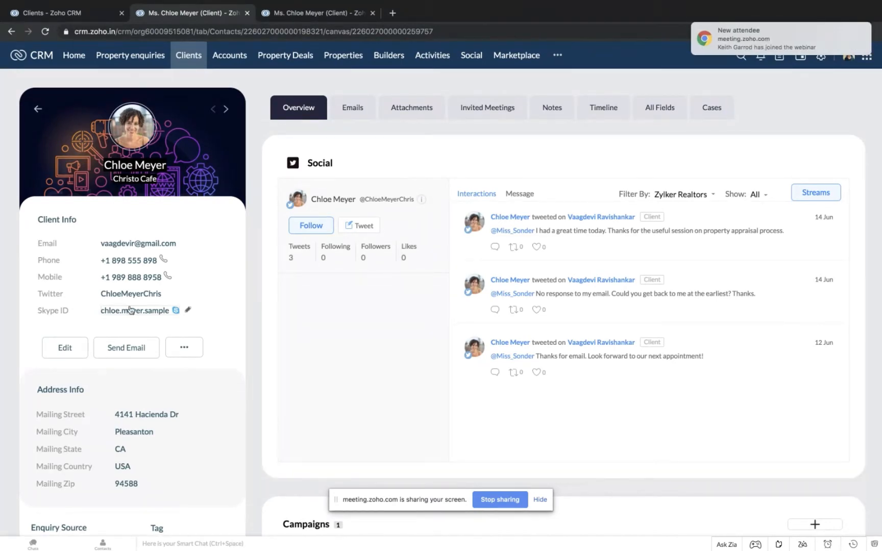
Step: Examine the marketing canvas overview, including client info, enquiry source, social interactions, campaigns, properties, deals, preferences and upcoming activities
scroll(131, 309, "down", 3)
scroll(131, 309, "up", 3)
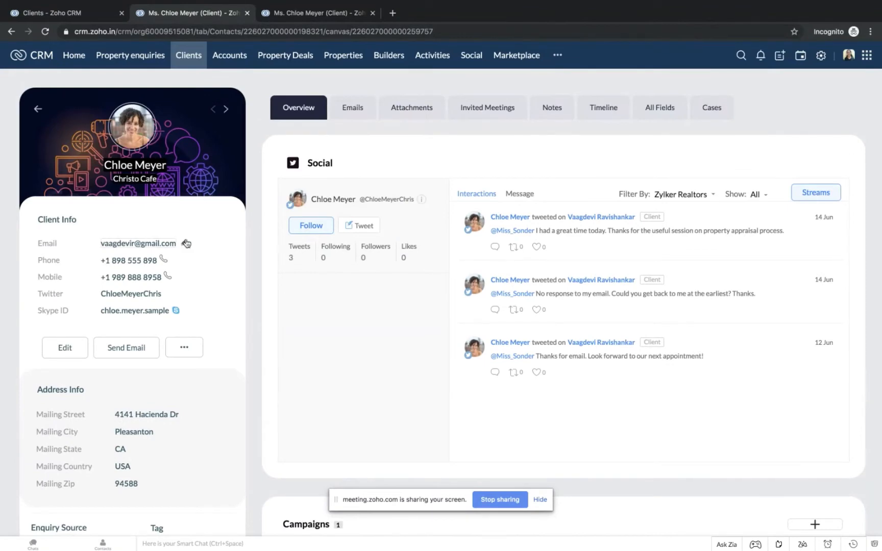
scroll(186, 243, "down", 4)
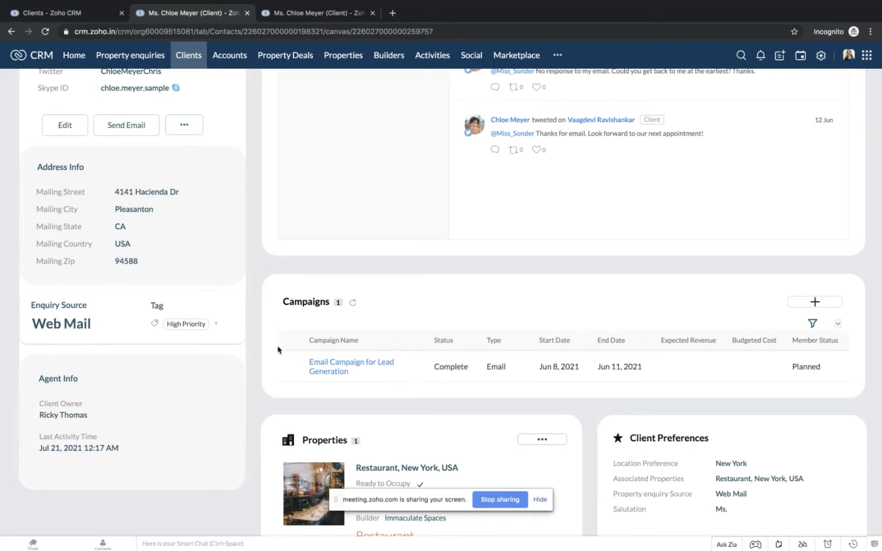
scroll(278, 351, "up", 5)
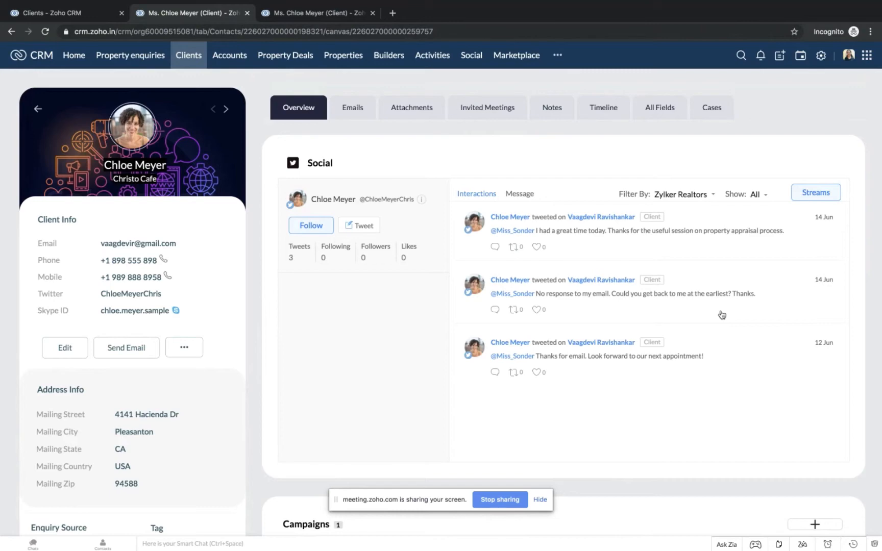
scroll(722, 314, "down", 10)
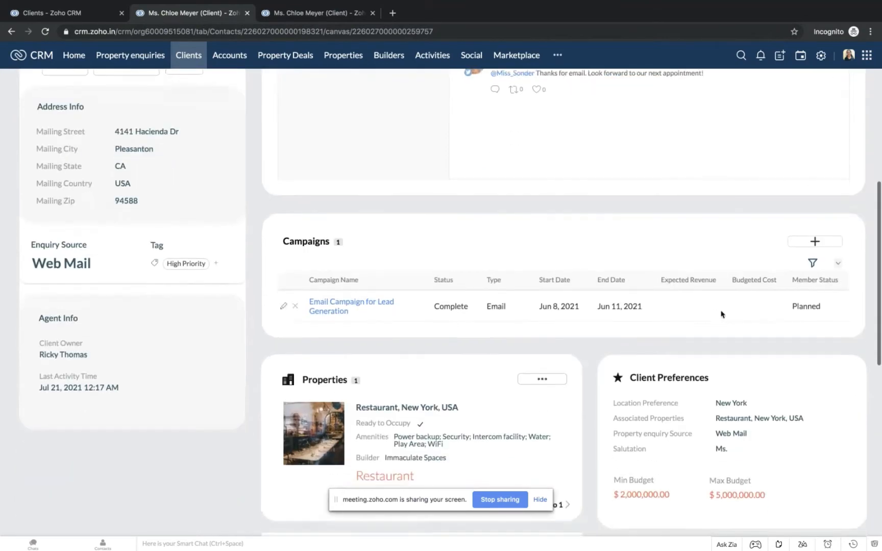
scroll(721, 311, "down", 2)
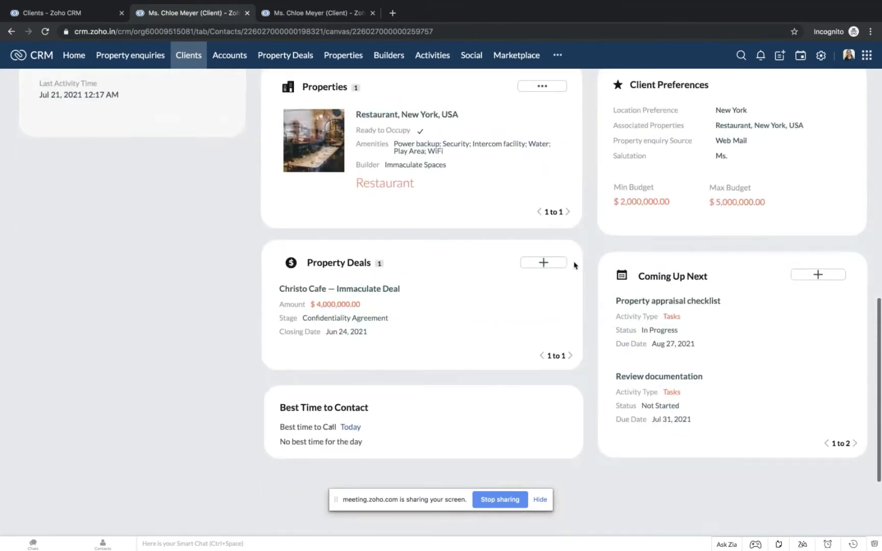
scroll(542, 282, "up", 12)
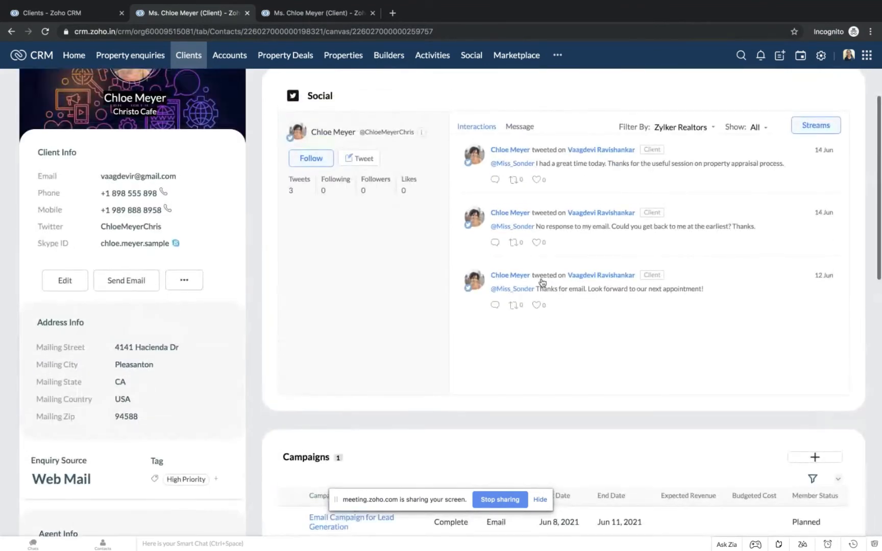
scroll(542, 282, "up", 2)
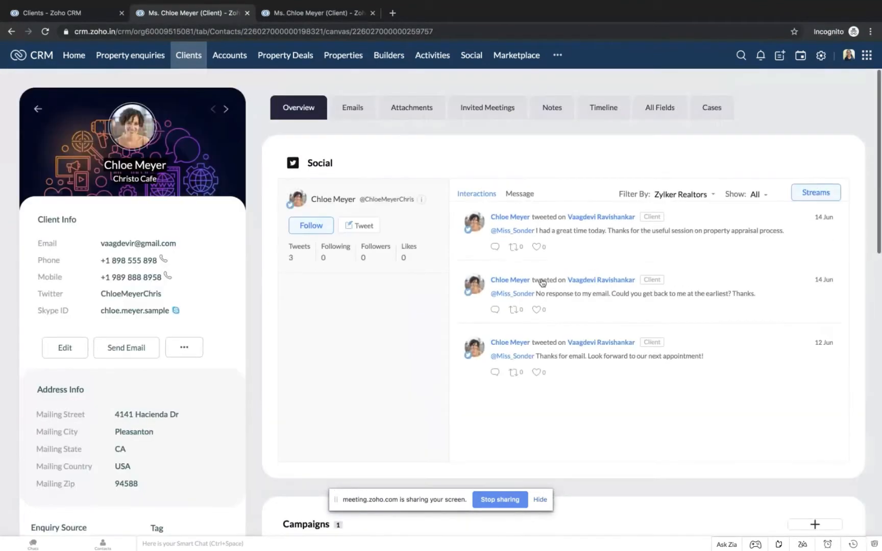
Step: Look through the marketing canvas's emails, attachments, invited meetings and notes sections, and return to its overview
left_click(356, 112)
left_click(411, 109)
left_click(487, 109)
left_click(547, 113)
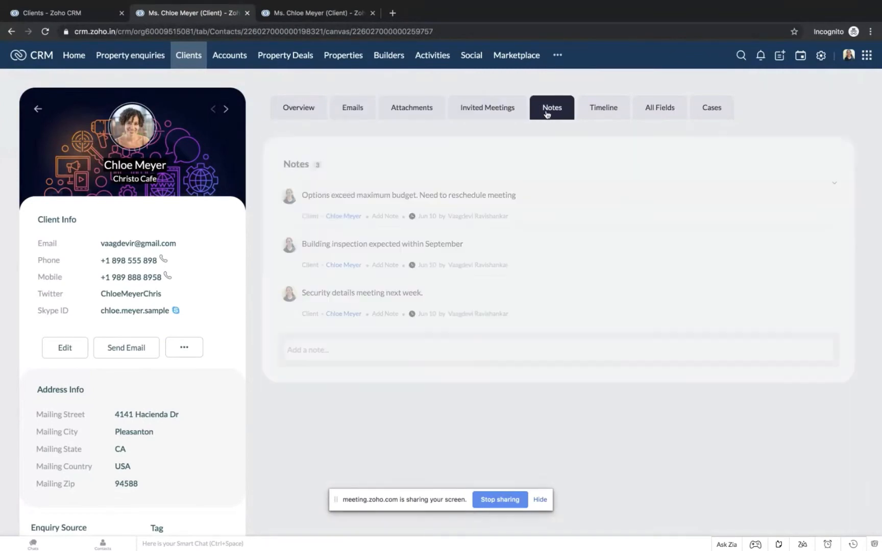
left_click(302, 111)
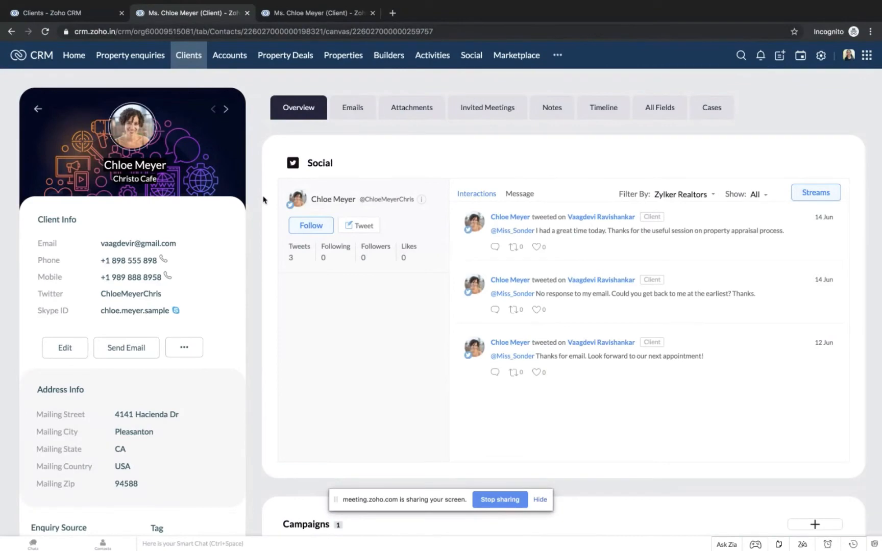
left_click(405, 116)
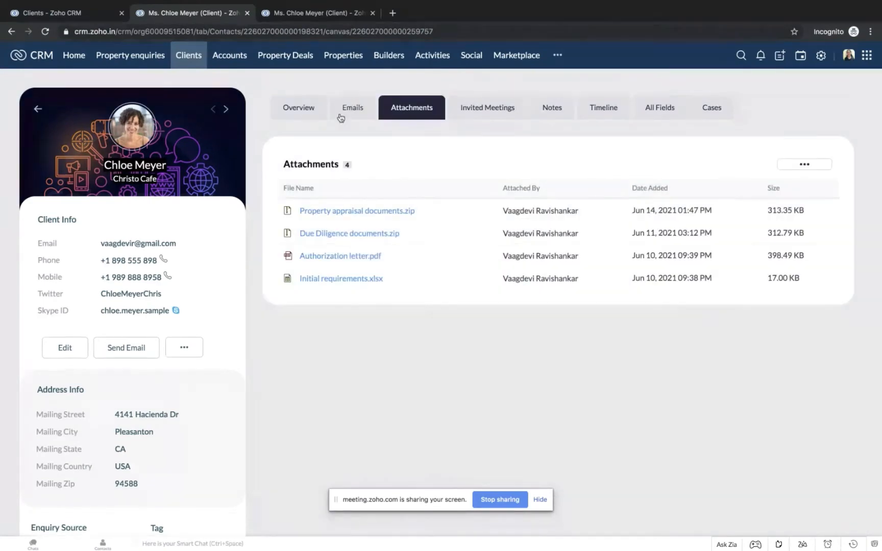
left_click(290, 112)
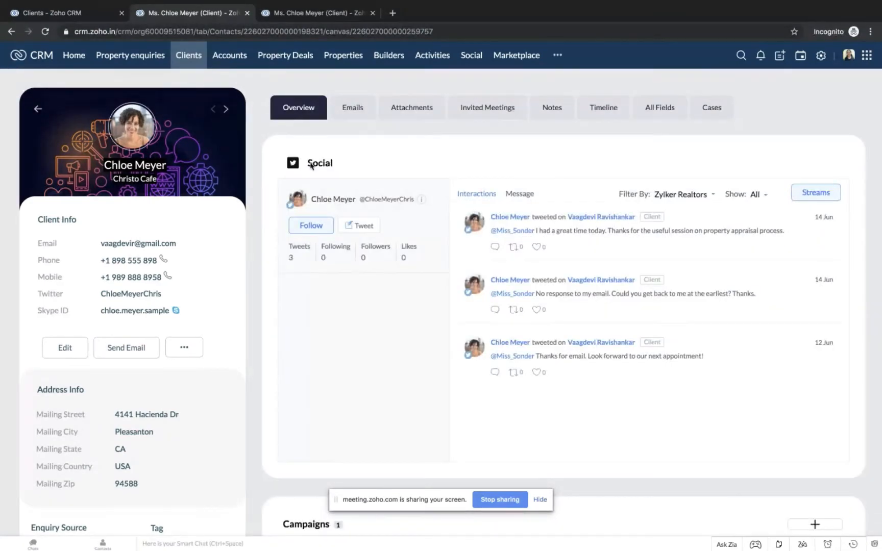
scroll(321, 259, "down", 1)
scroll(320, 258, "up", 1)
Step: Review the client portal version of the record in the other browser tab, including deals, preferences and additional requirements
left_click(295, 14)
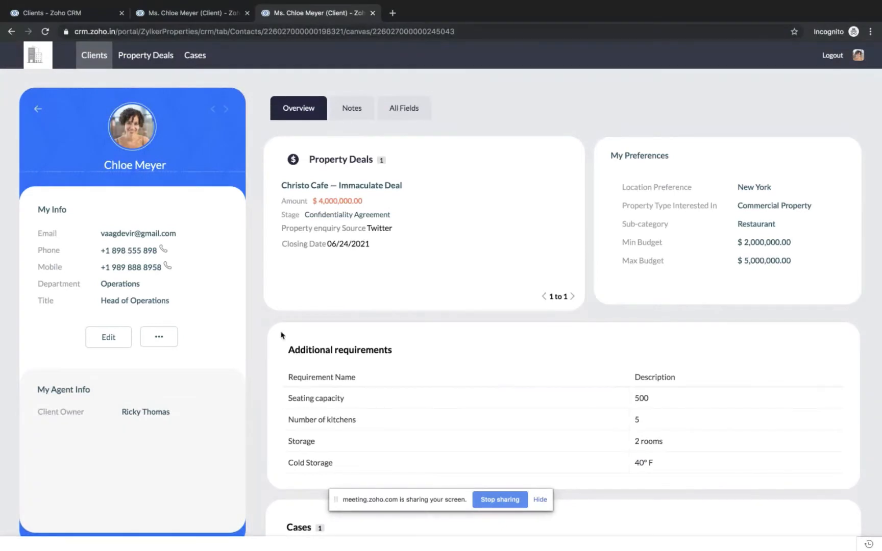
scroll(352, 286, "down", 2)
scroll(349, 287, "up", 2)
Step: Return to the CRM browser tab and reopen the Christo Cafe client's record from the Clients list
left_click(214, 15)
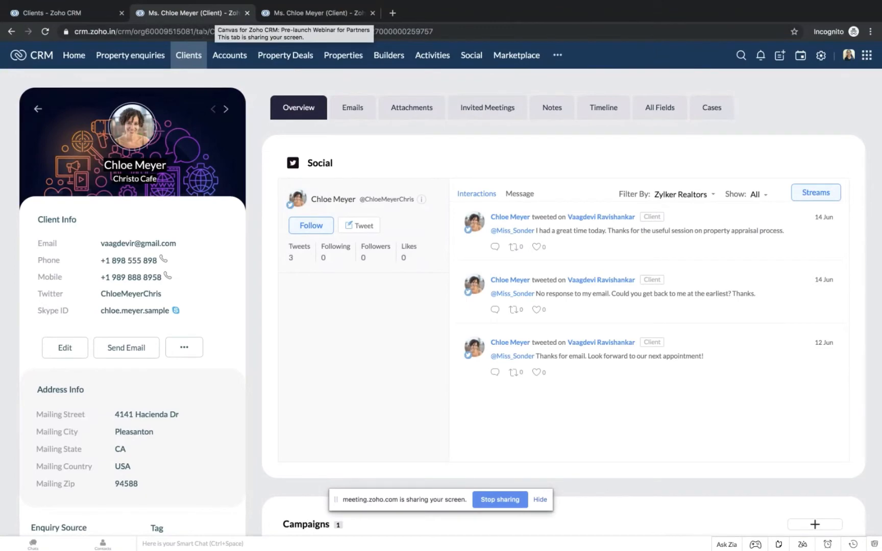
left_click(185, 60)
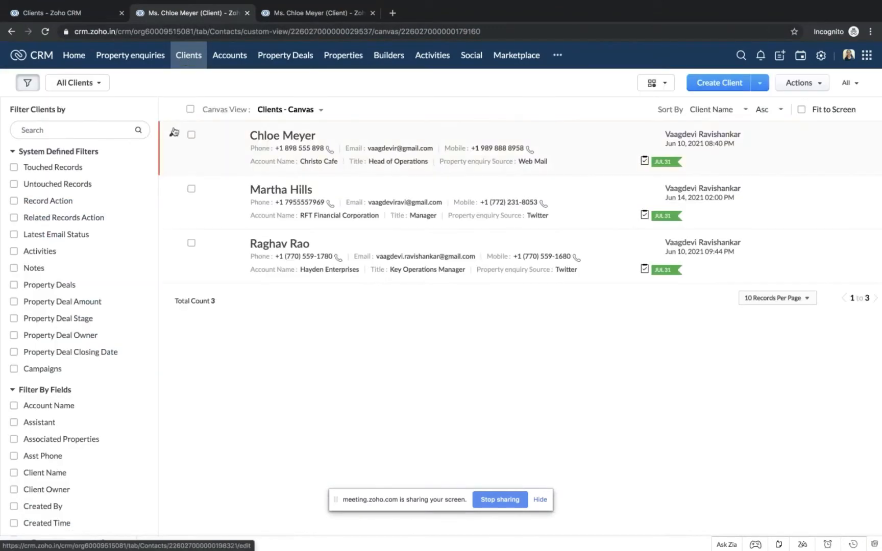
left_click(278, 134)
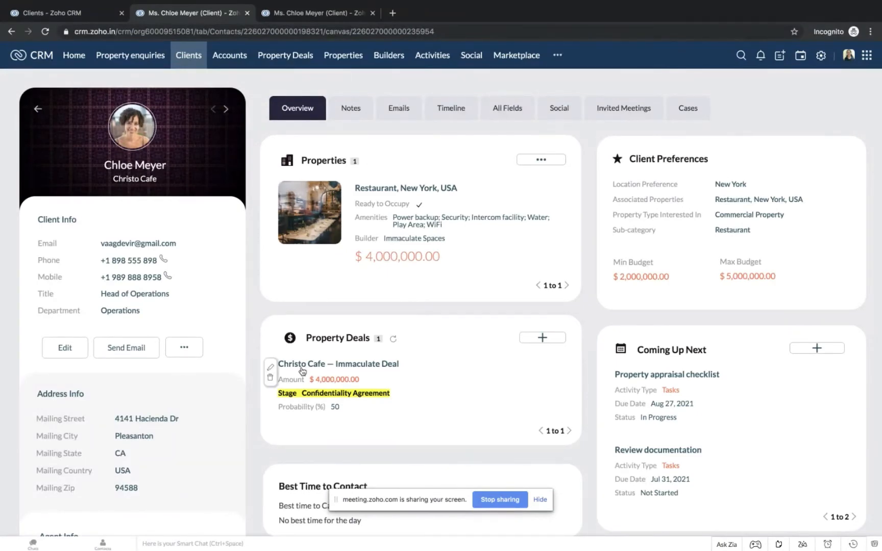
Step: Inspect the highlighted deal stage in the client's Property Deals section up close
scroll(303, 370, "up", 3)
scroll(321, 327, "down", 2)
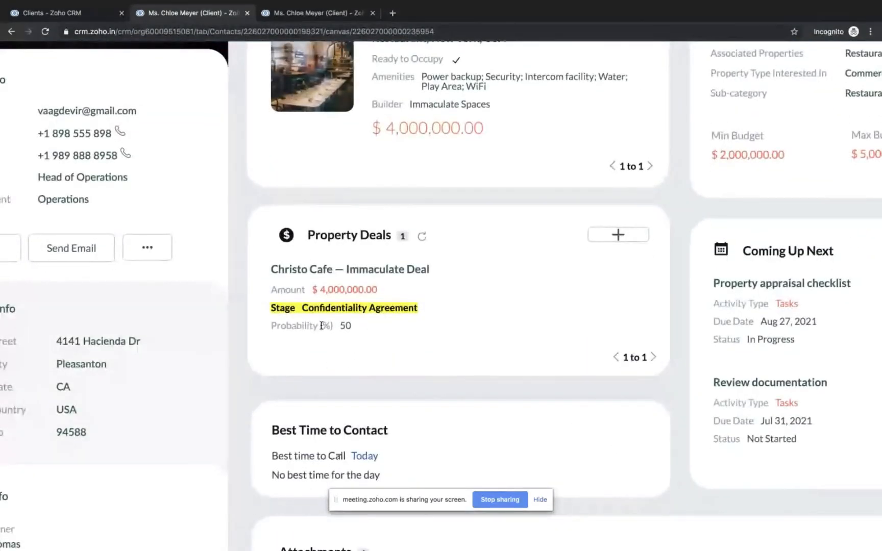
scroll(322, 324, "up", 4)
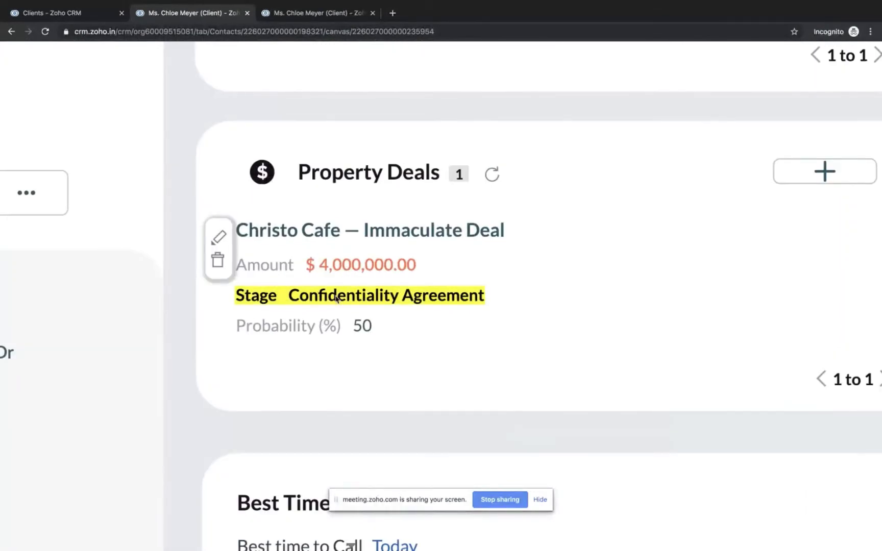
scroll(335, 299, "down", 5)
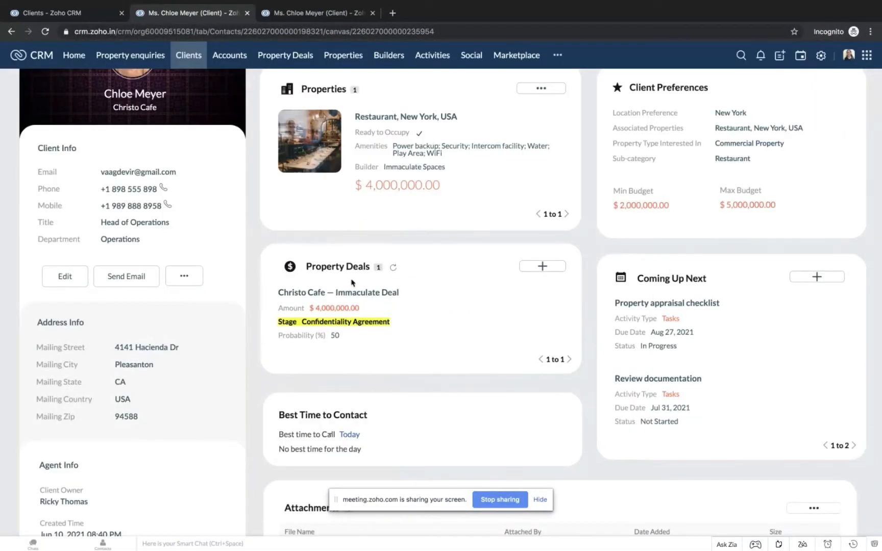
scroll(352, 282, "up", 2)
Step: Compare the deal stage and Client Preferences highlighting on the next two clients' records, and check the Hayden Enterprises client's emails
left_click(226, 110)
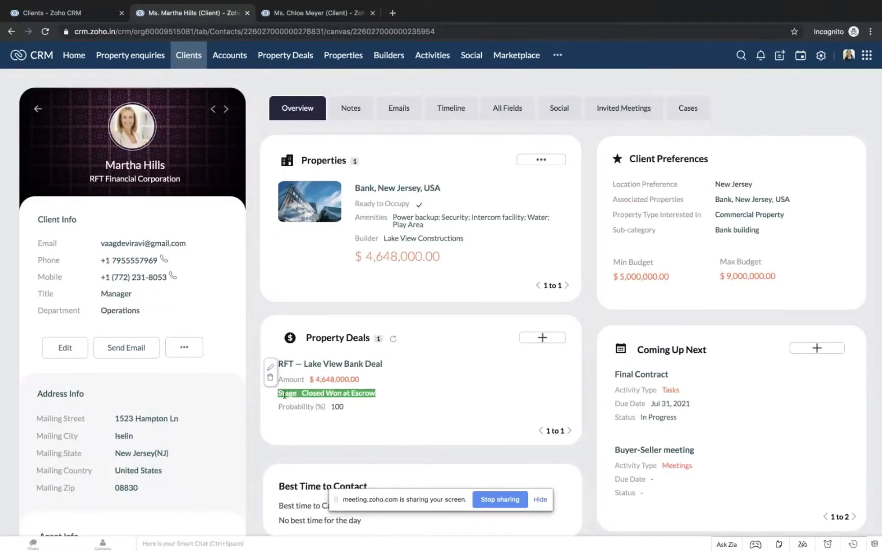
left_click(226, 111)
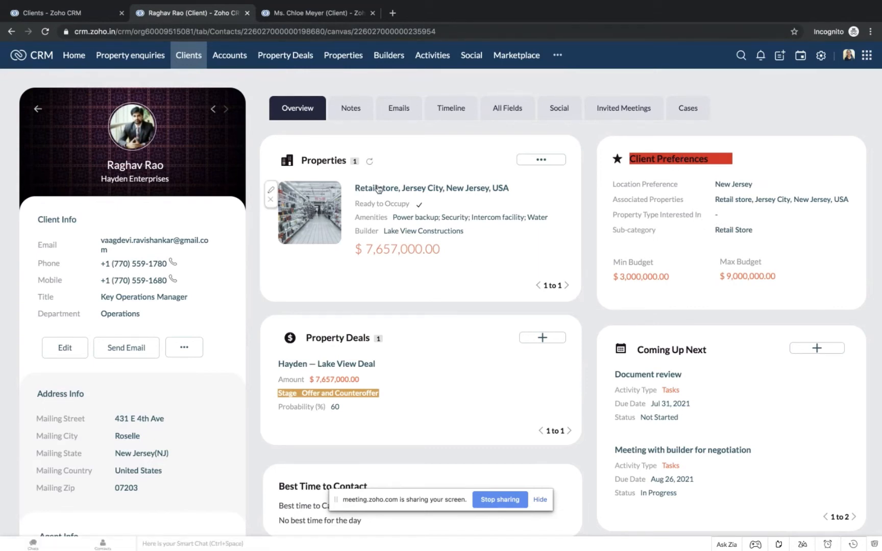
left_click(214, 111)
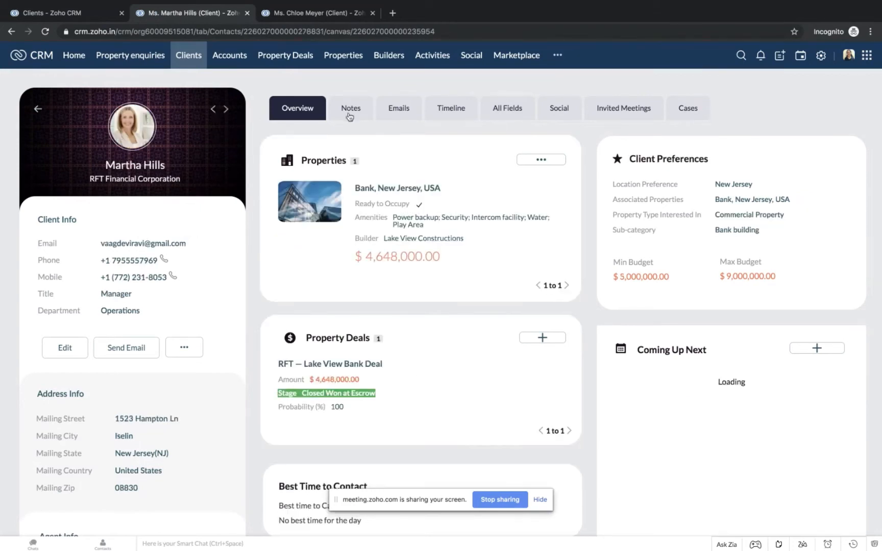
left_click(226, 111)
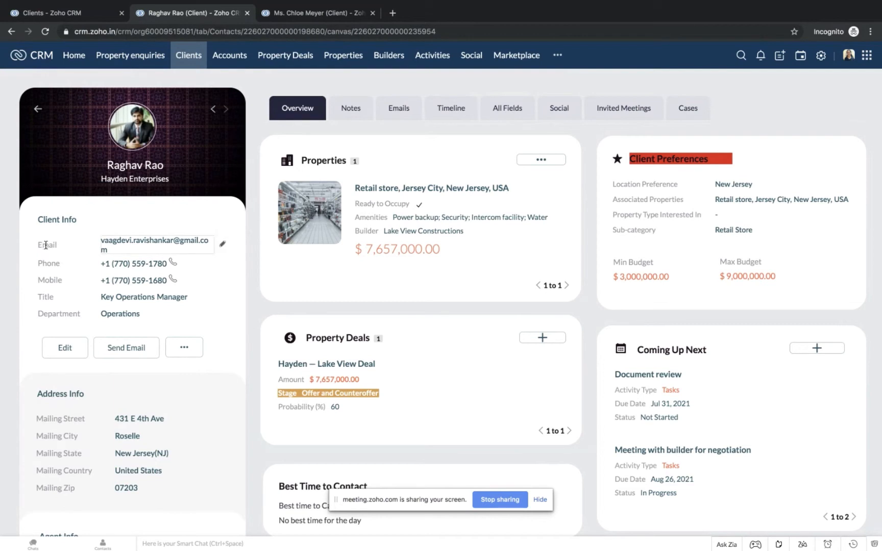
left_click(388, 114)
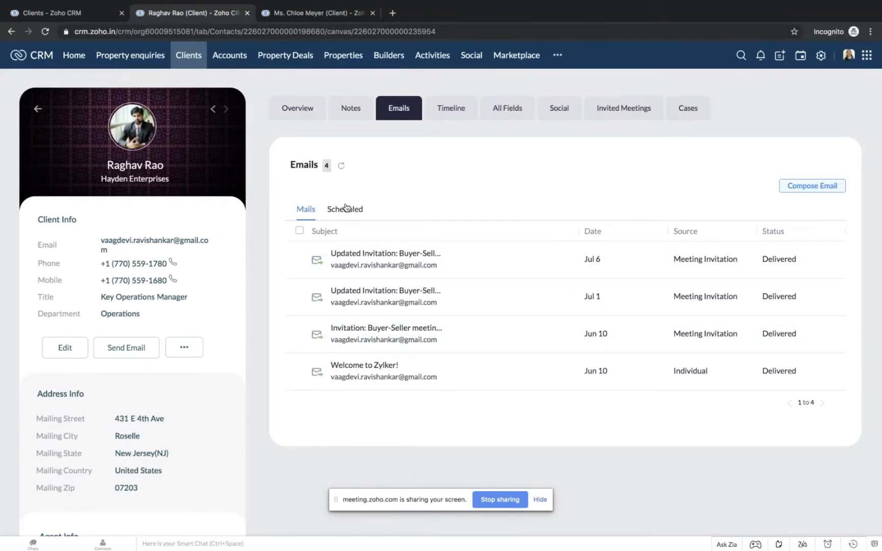
left_click(296, 110)
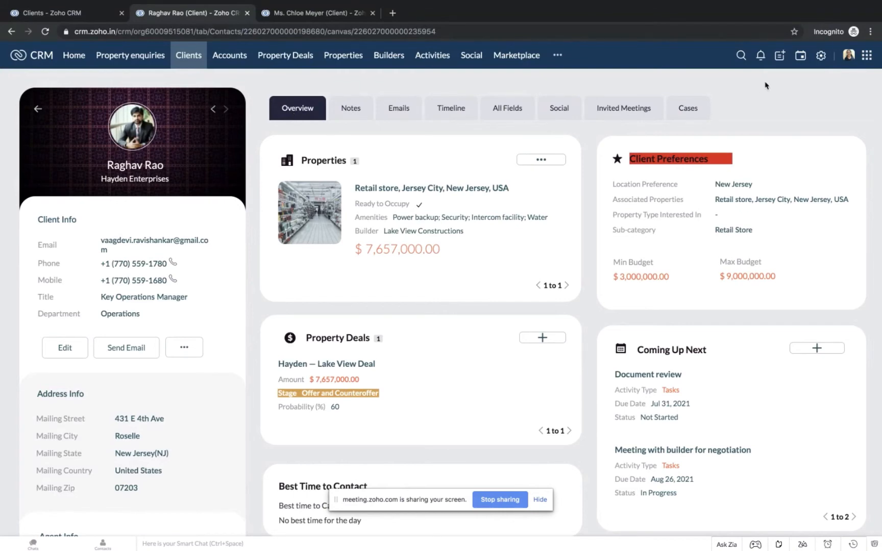
Step: Open the Canvas Builder in the CRM setup to list the existing record detail canvases
left_click(821, 57)
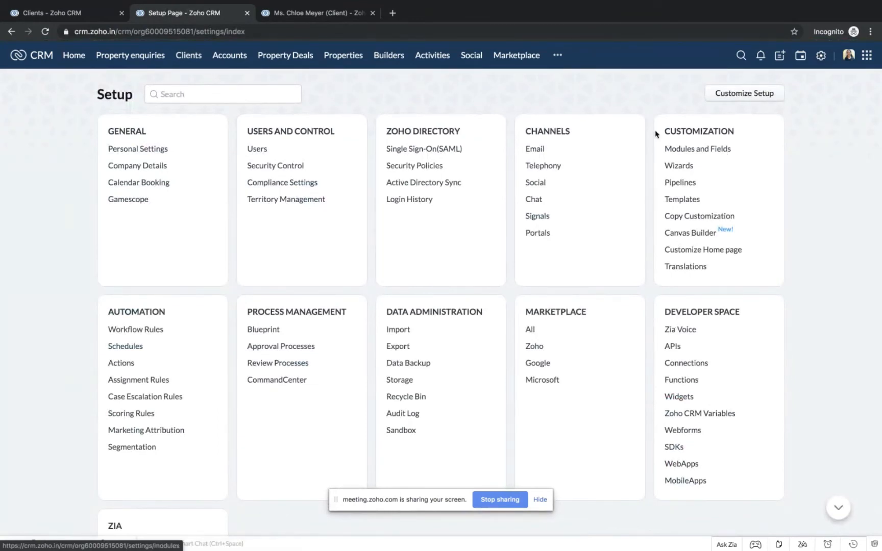
left_click(682, 234)
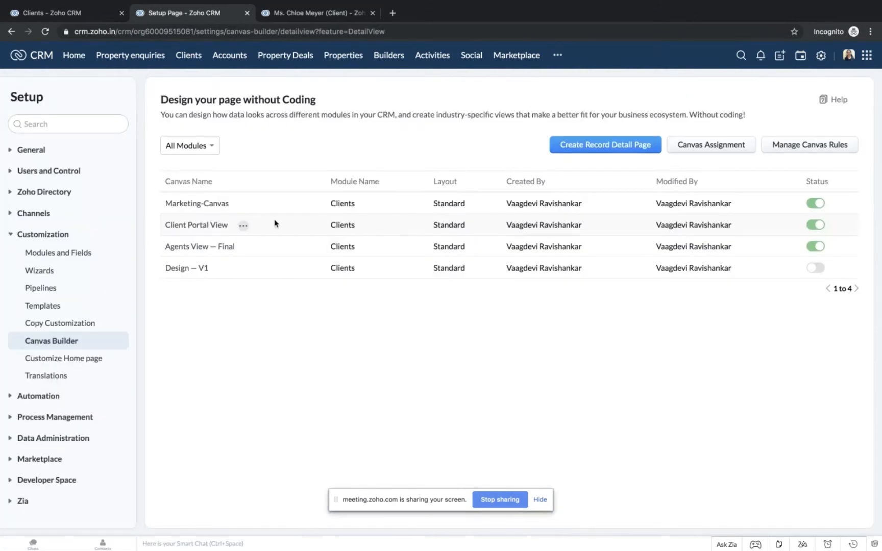
Step: Create a custom record detail page for the Clients module with the Standard layout
left_click(587, 145)
left_click(404, 102)
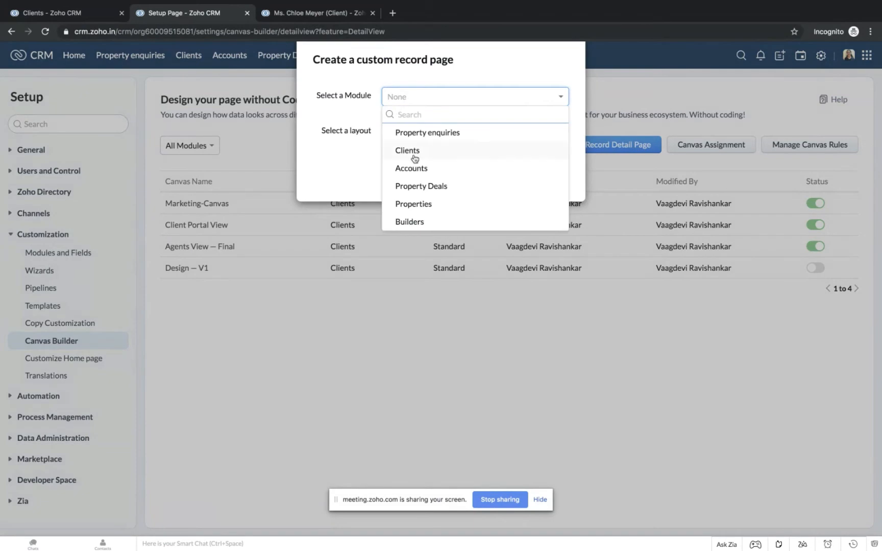
left_click(407, 149)
left_click(418, 136)
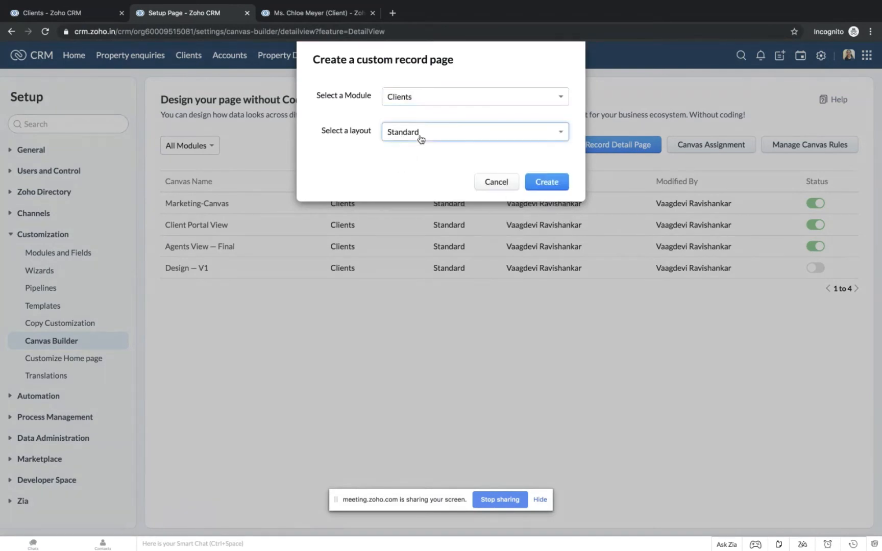
left_click(415, 150)
left_click(548, 182)
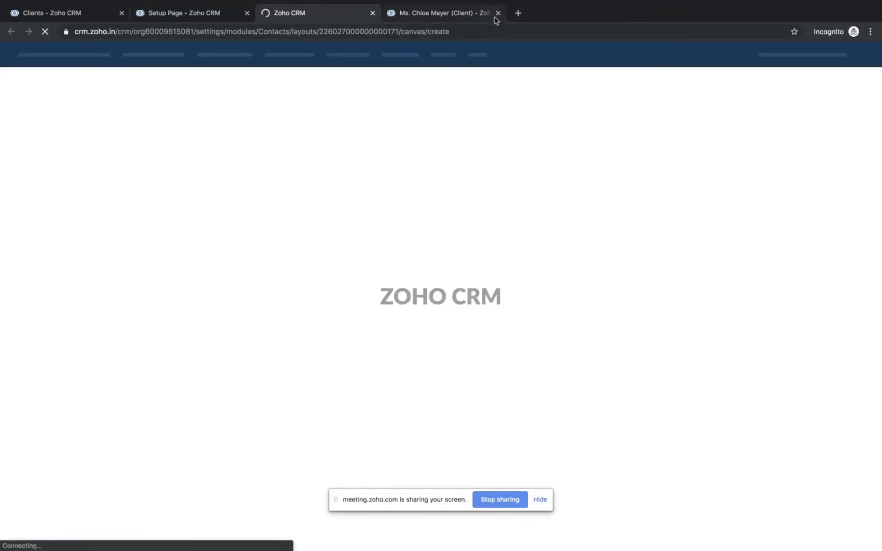
Step: Close the open client record's browser tab and start the new canvas from the Blank Template
left_click(493, 14)
left_click(499, 13)
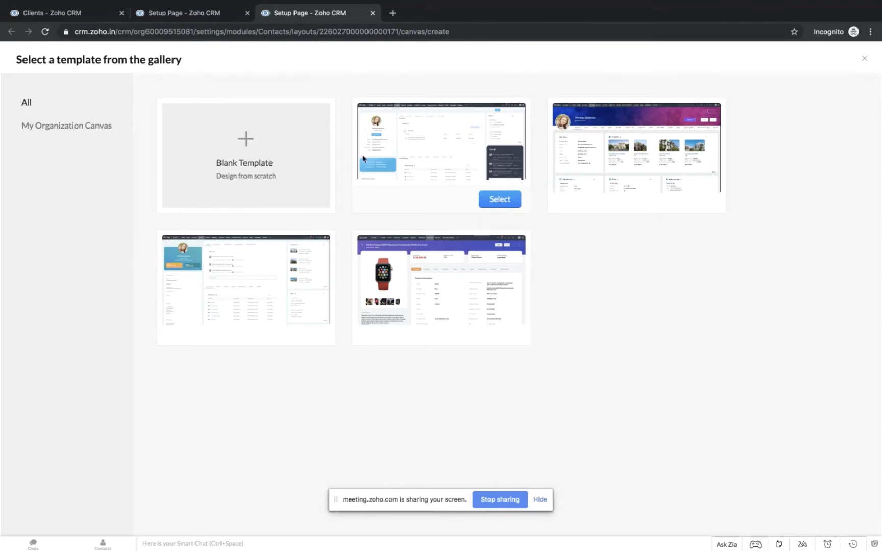
left_click(245, 146)
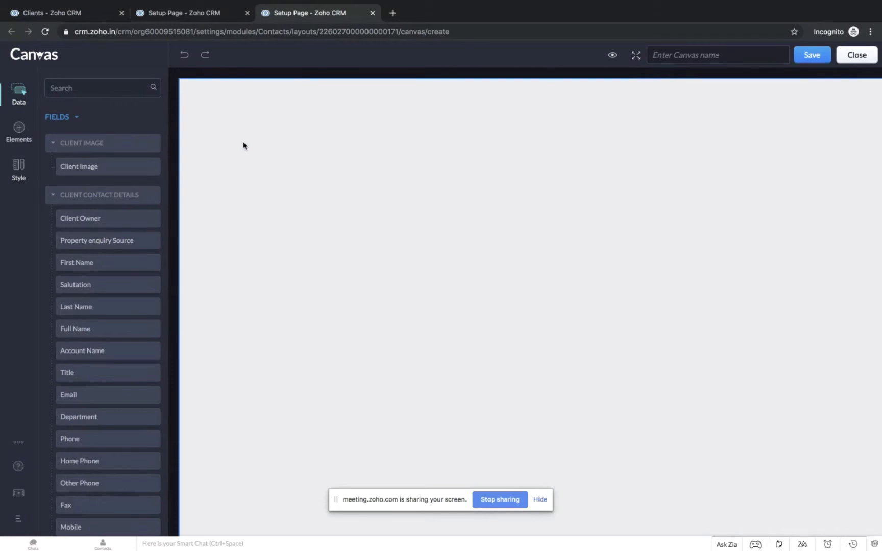
Step: Look through the available data fields, styles and elements, and place a Section element near the top of the blank canvas
left_click(18, 134)
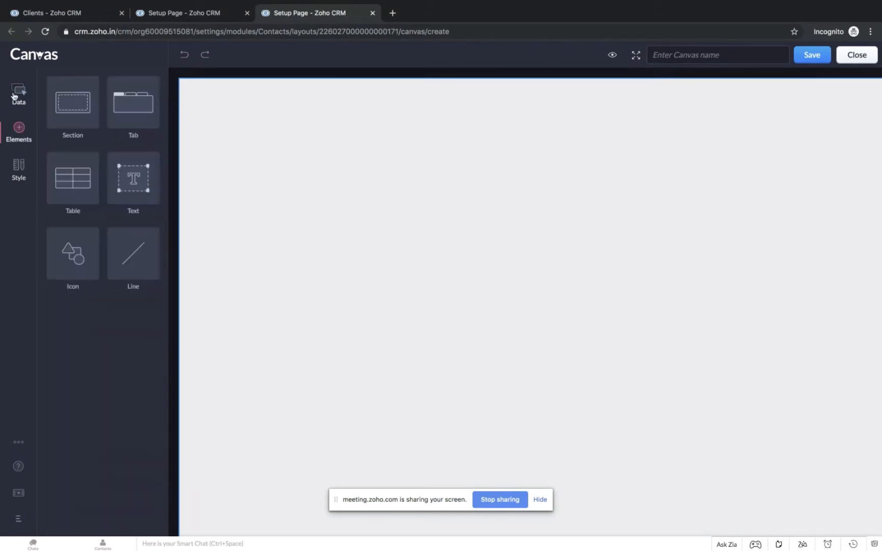
left_click(19, 95)
left_click(26, 172)
left_click(20, 135)
left_click_drag(70, 105, 219, 120)
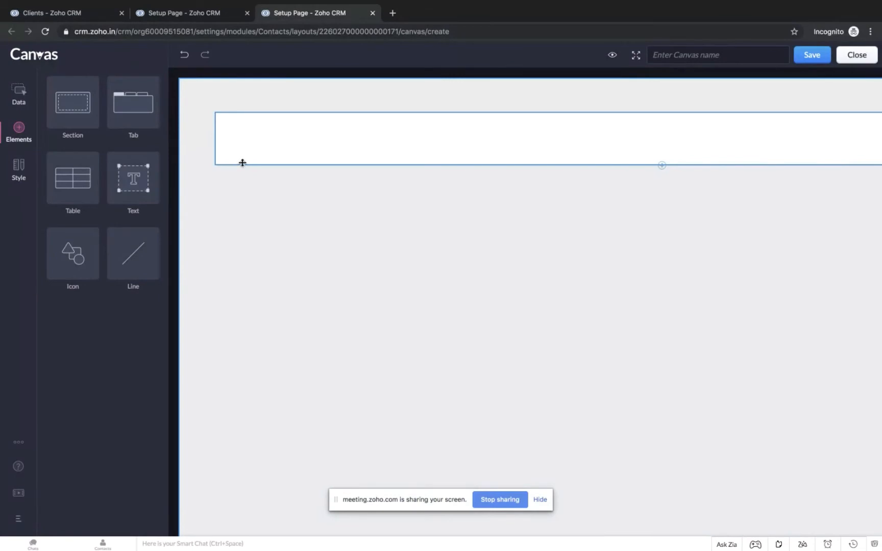
Step: Resize the section into a wide box about half the canvas width and move it to the canvas's upper-left corner
left_click_drag(243, 163, 243, 339)
left_click_drag(214, 254, 681, 251)
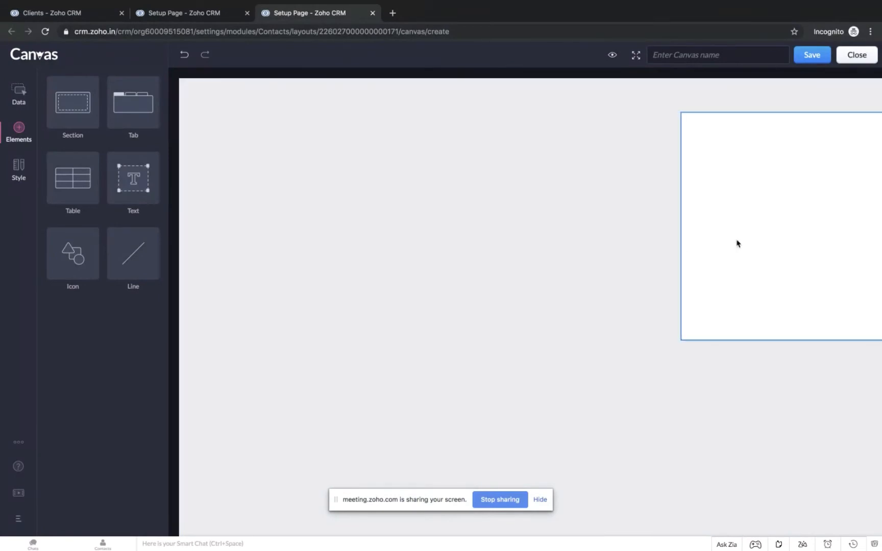
left_click_drag(738, 244, 258, 228)
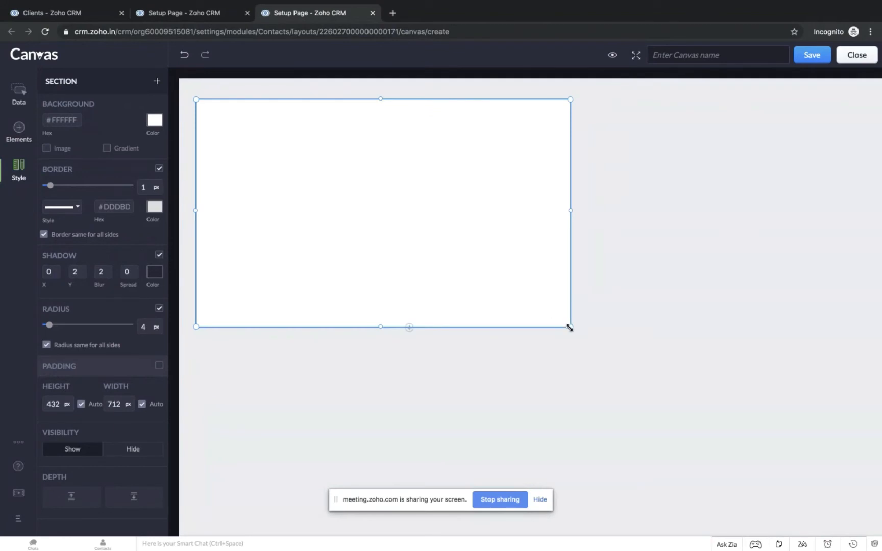
left_click_drag(570, 327, 611, 277)
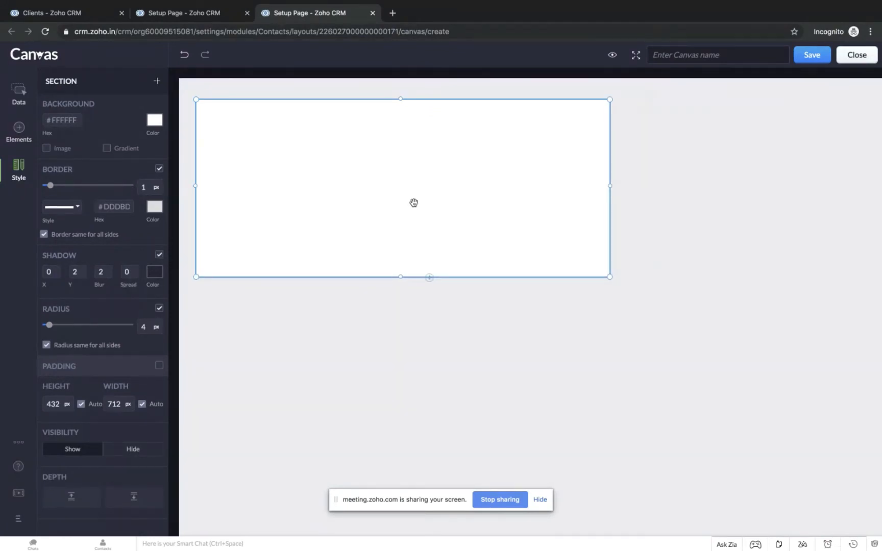
Step: Place Client Image in the section, with Client Owner, Property enquiry Source, First Name, Last Name, Account Name and Title beside it
left_click(19, 97)
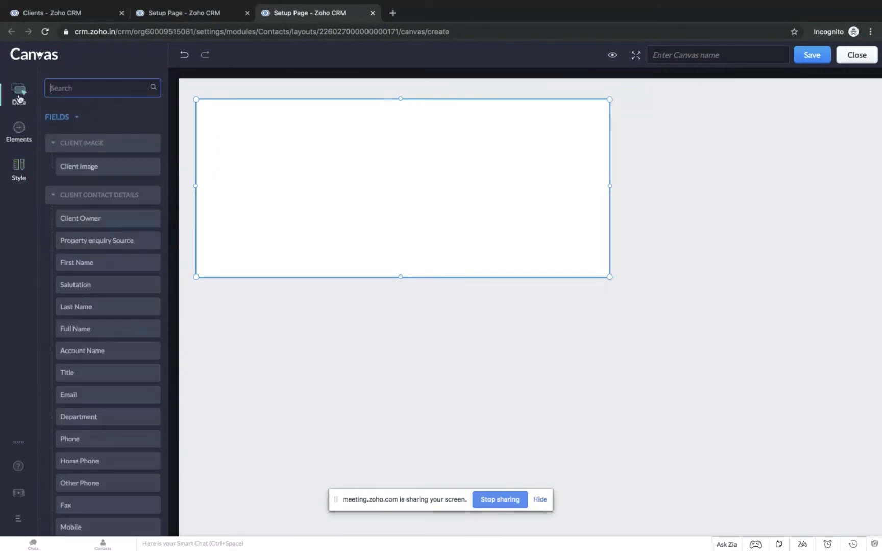
left_click_drag(85, 169, 225, 141)
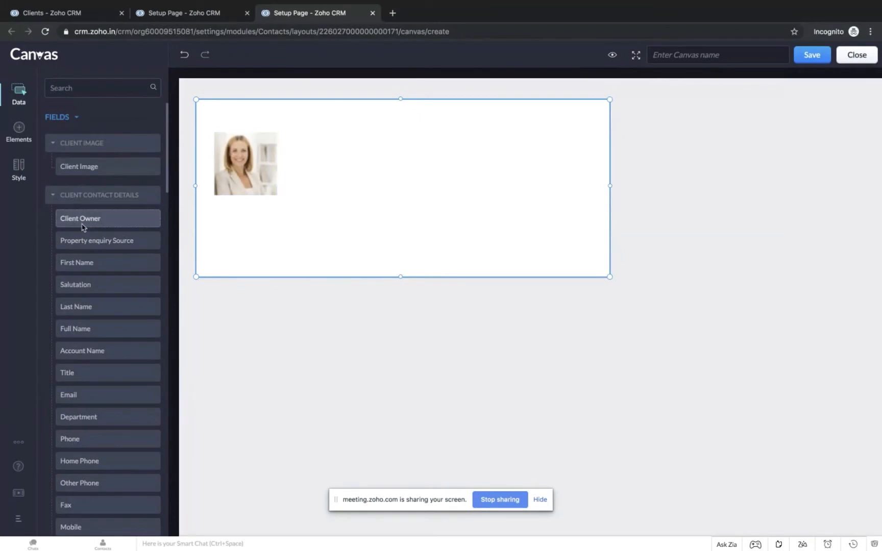
left_click_drag(83, 227, 294, 138)
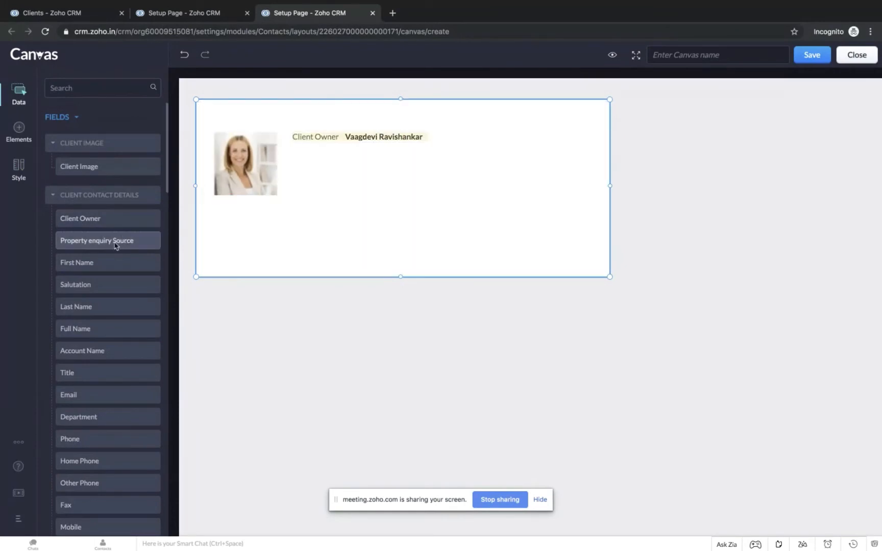
left_click_drag(118, 240, 291, 155)
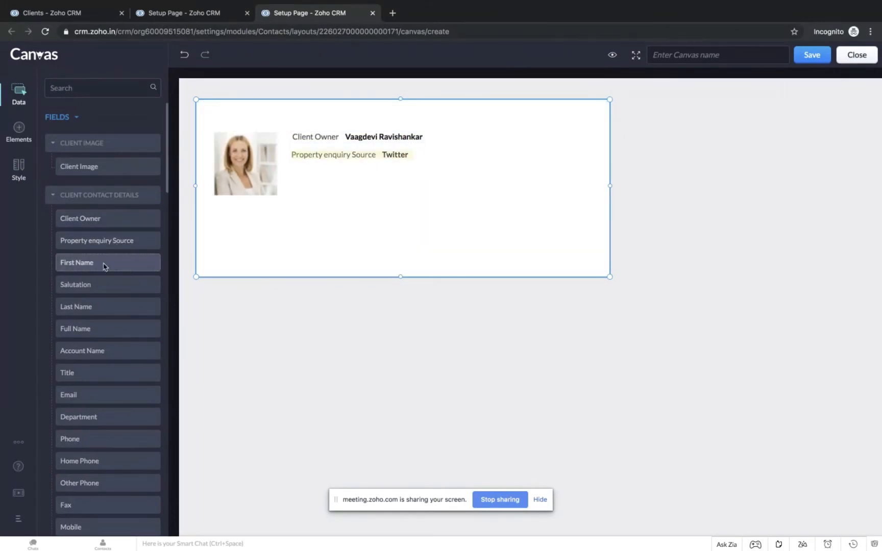
left_click_drag(104, 262, 293, 171)
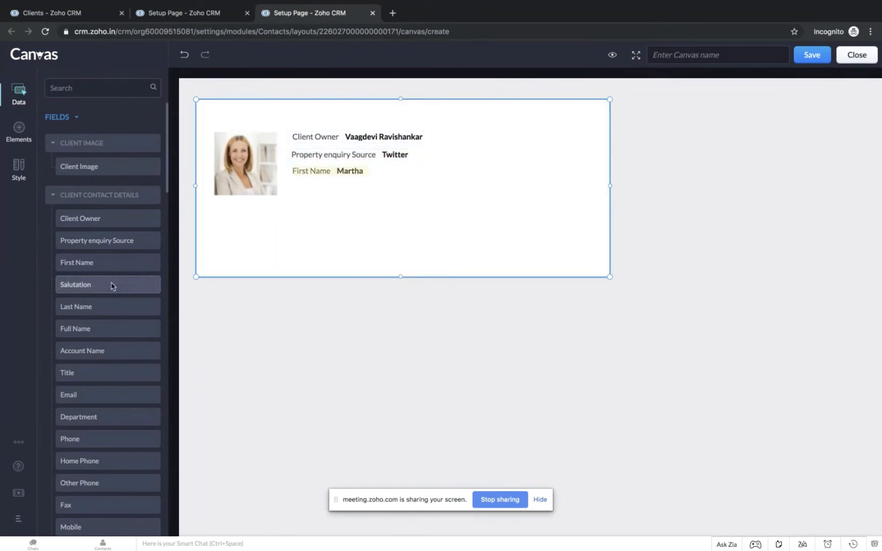
left_click_drag(104, 308, 293, 192)
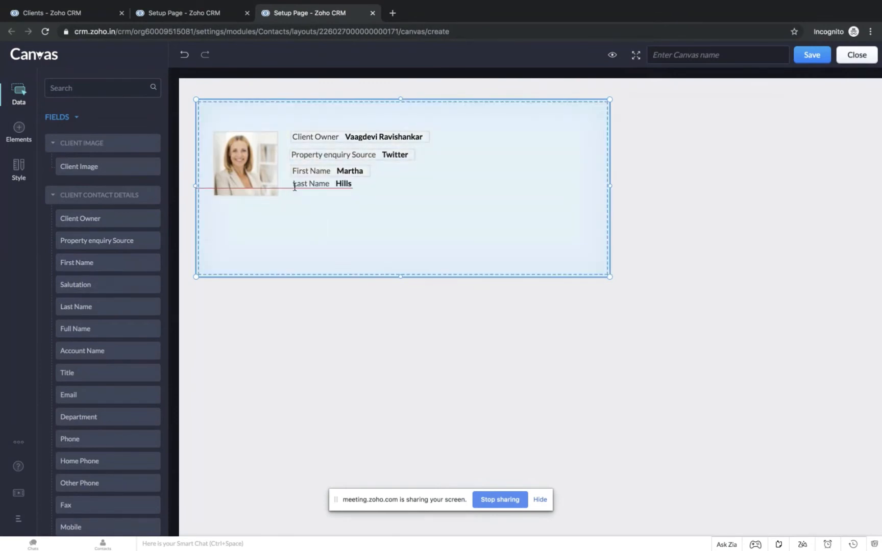
left_click_drag(259, 264, 311, 204)
left_click_drag(108, 380, 308, 218)
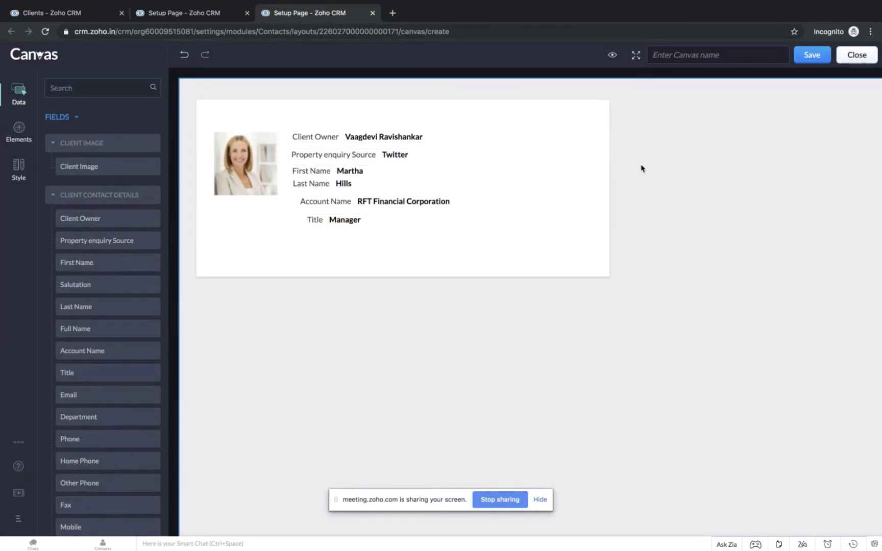
Step: Left-align the six client fields, space them evenly in height, and nudge the group slightly toward the client image
left_click_drag(473, 244, 310, 130)
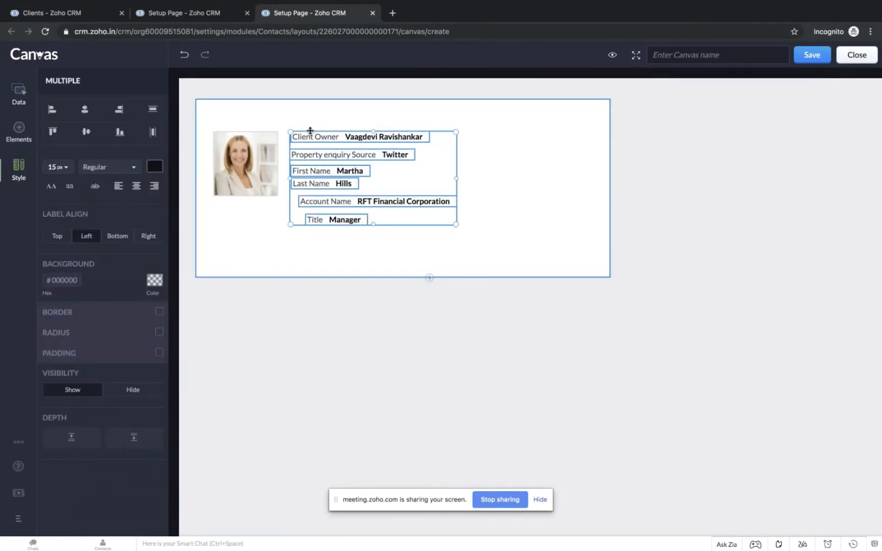
left_click(52, 109)
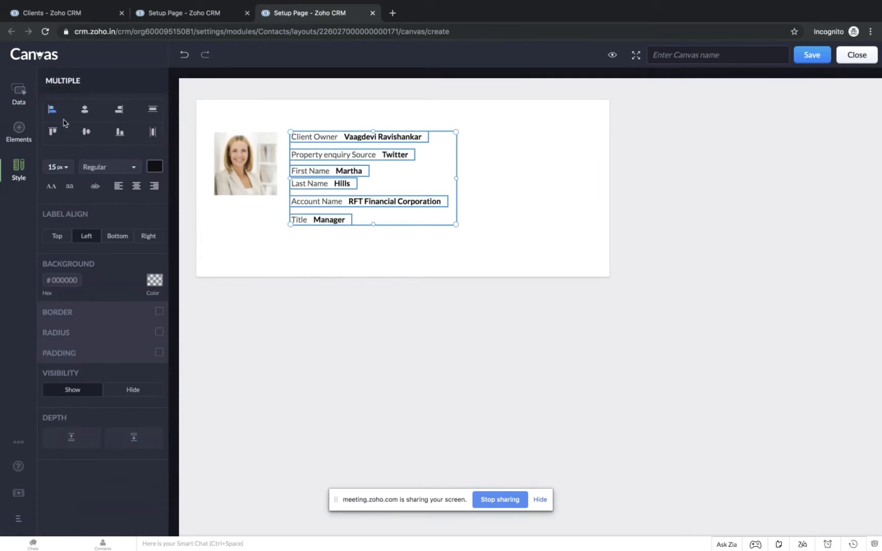
left_click(152, 113)
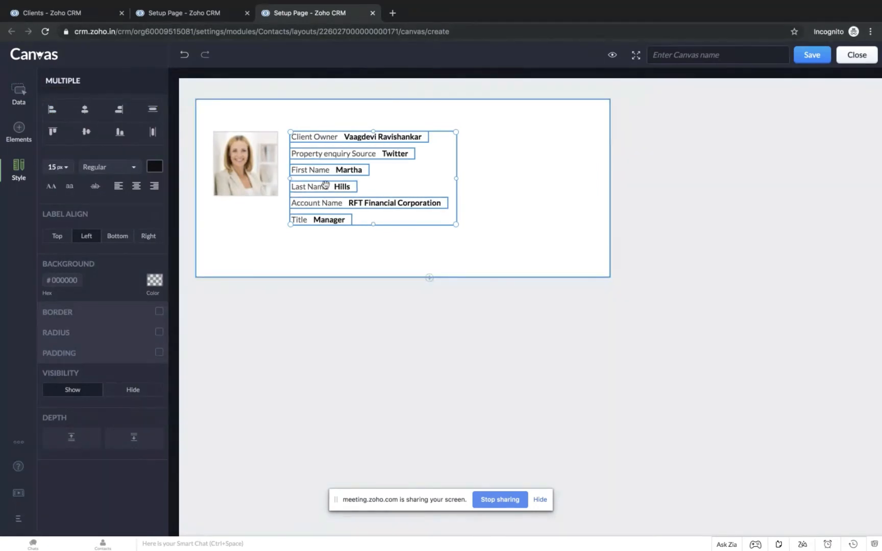
left_click_drag(326, 185, 324, 182)
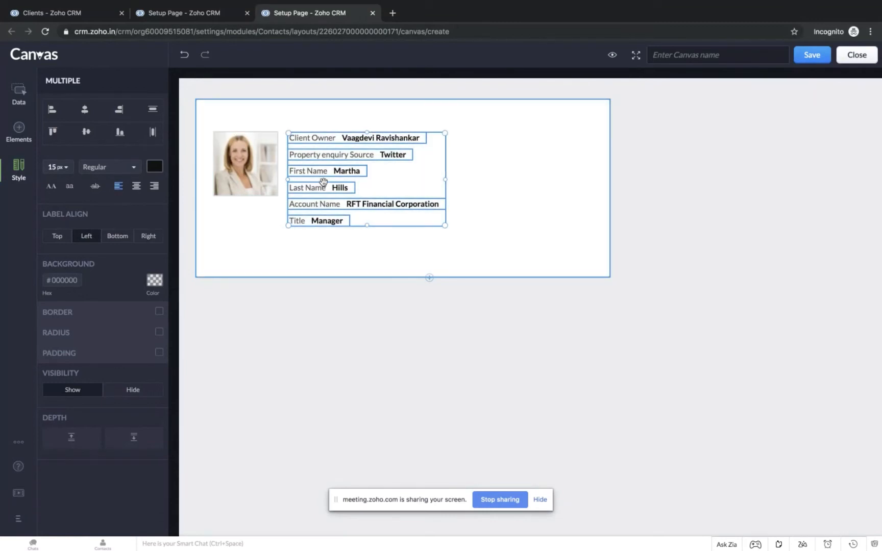
left_click(722, 195)
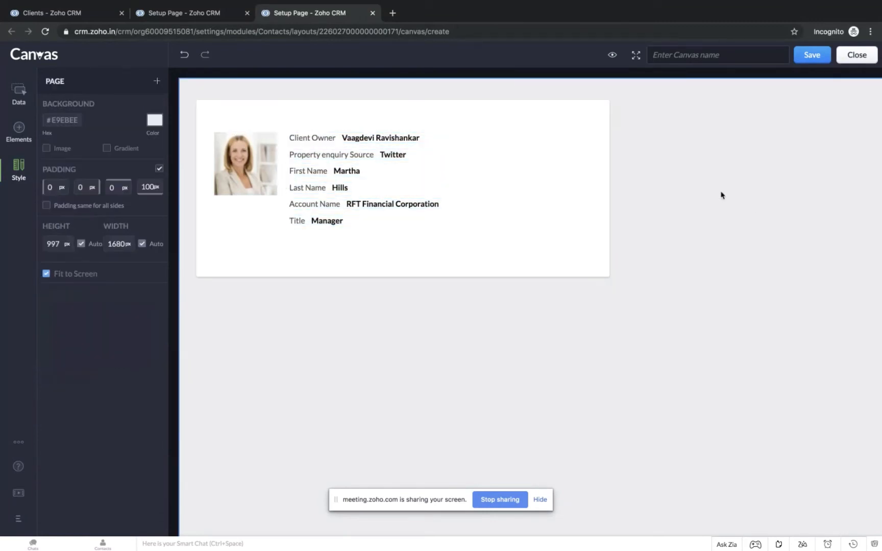
Step: Place a text element beside the section and shift the client image and fields down to free space for a heading
left_click(18, 132)
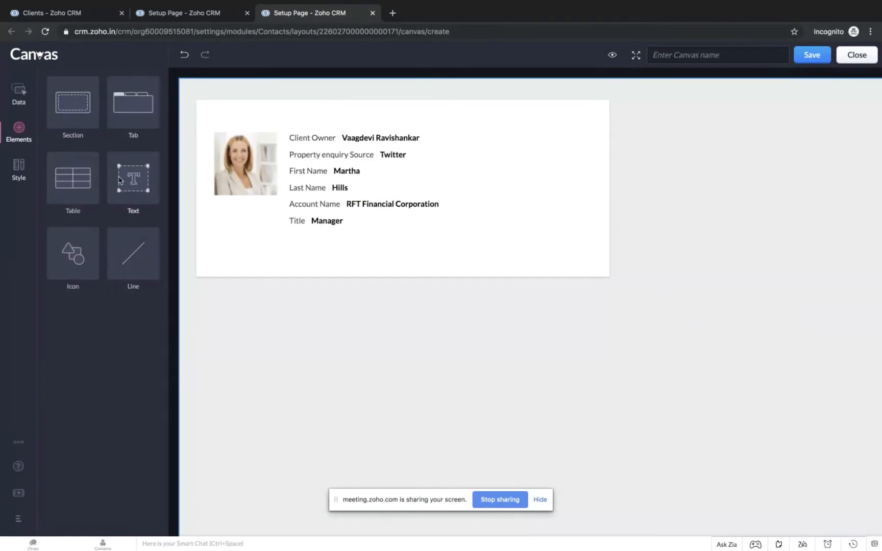
left_click_drag(127, 189, 663, 144)
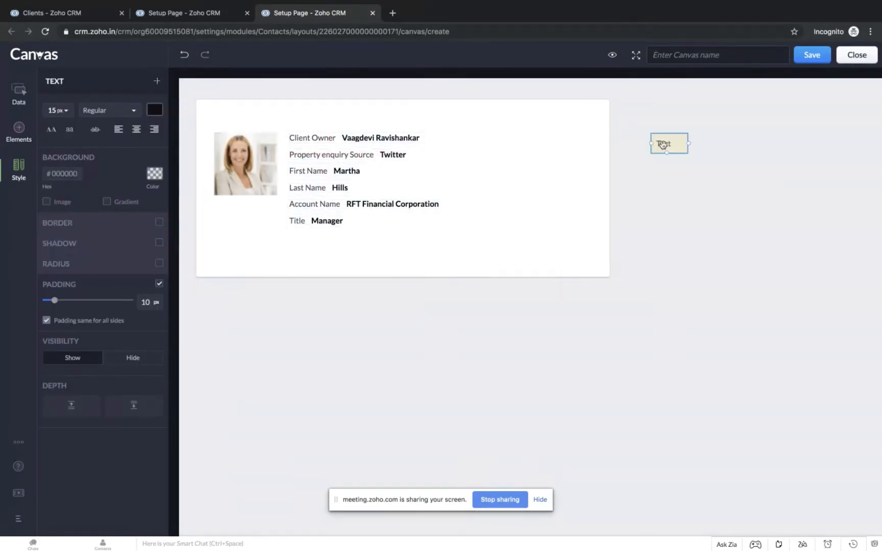
left_click_drag(524, 250, 226, 131)
left_click_drag(256, 170, 255, 203)
left_click(513, 399)
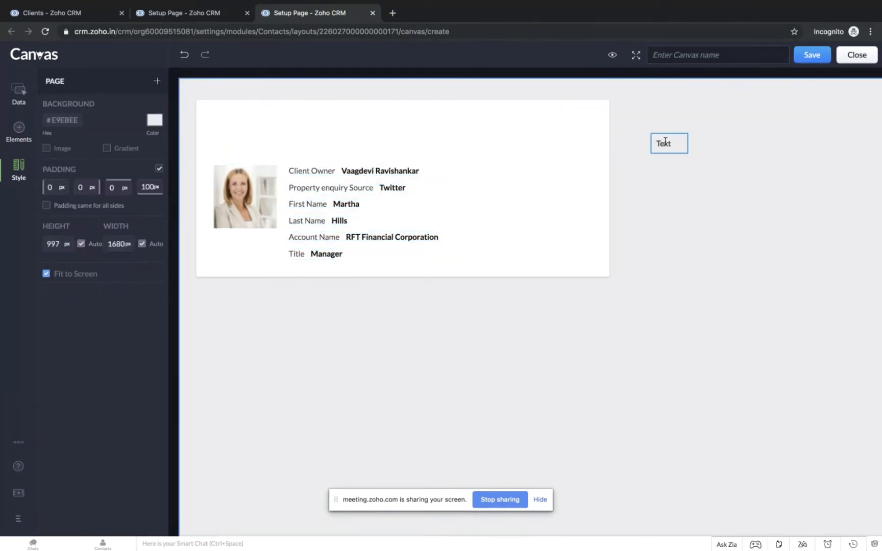
Step: Move the text element above the client image, widen it, and change its text to "Customer Overview"
left_click_drag(667, 147, 356, 123)
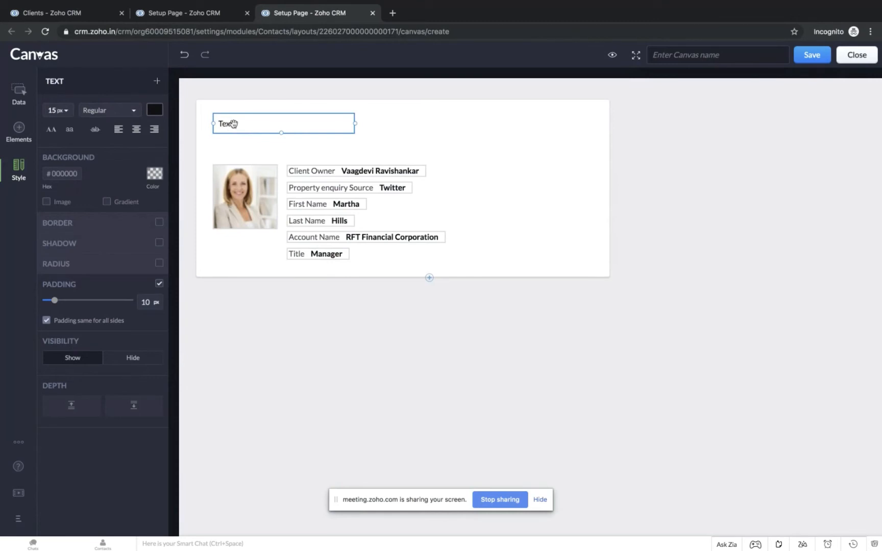
double_click(232, 123)
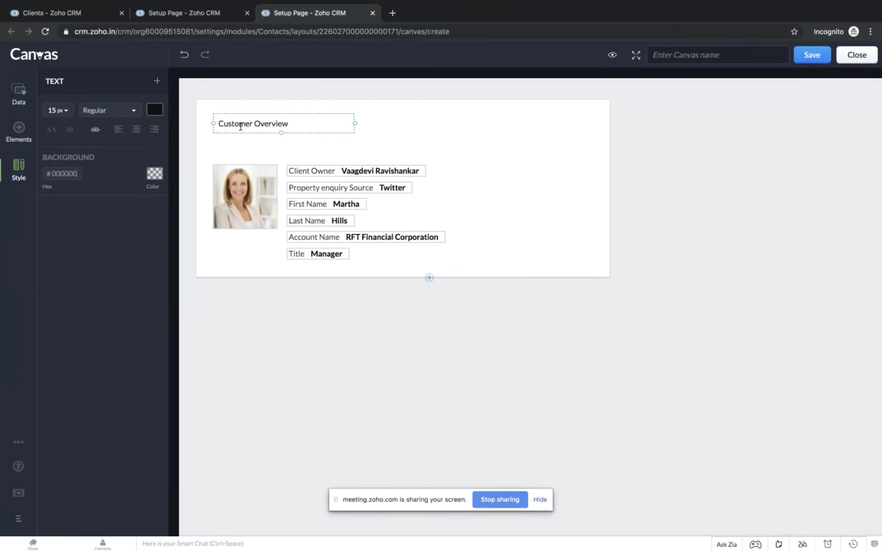
left_click(662, 180)
left_click(263, 120)
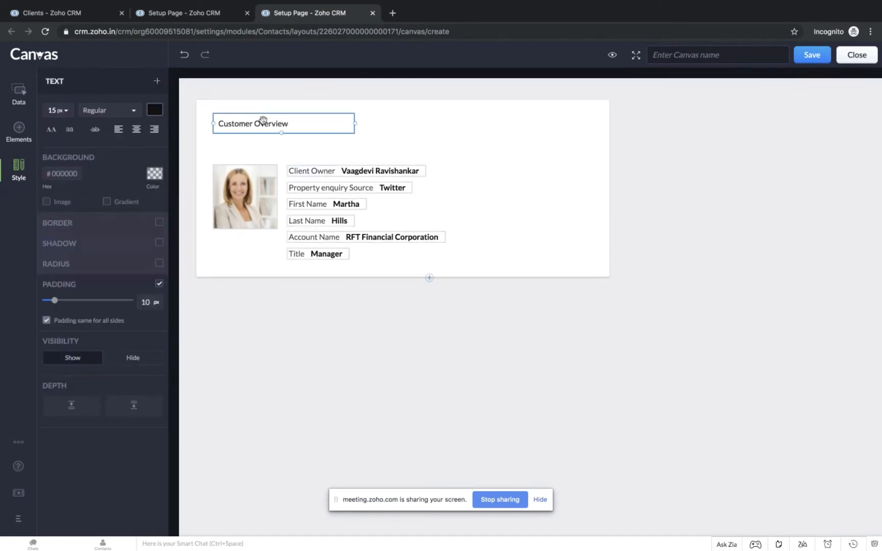
Step: Add a Tab element below the Customer Overview section and extend its height downward
left_click(18, 129)
left_click_drag(136, 105, 223, 309)
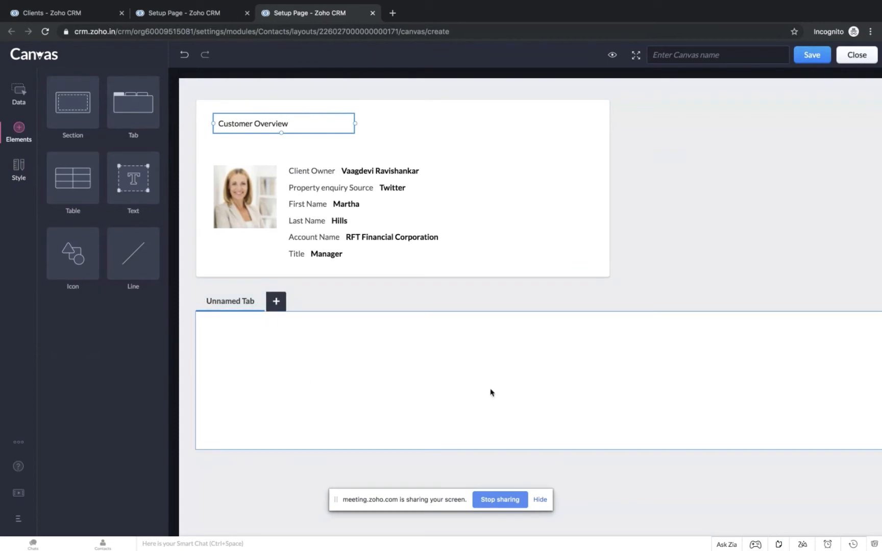
left_click_drag(282, 448, 278, 503)
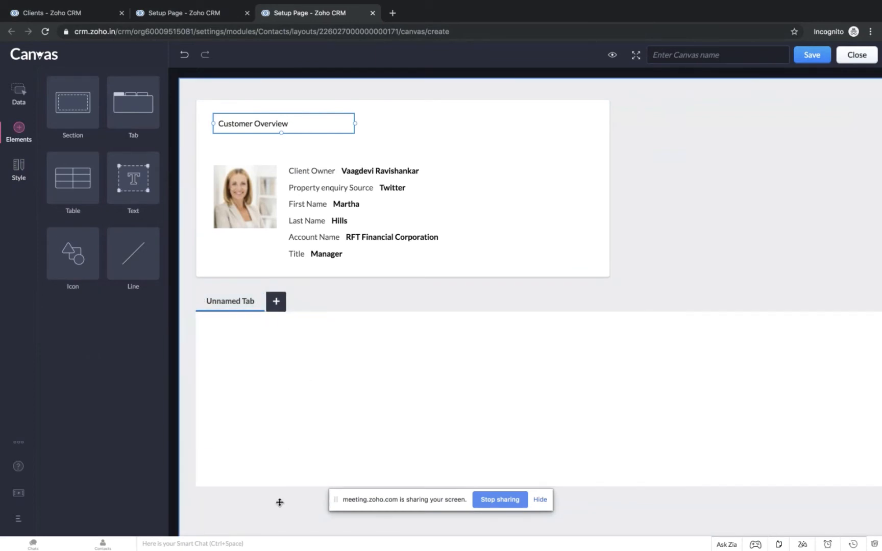
Step: Add a Notes tab, a Property Deals tab and two Open Activities tabs to the tab element
left_click(277, 301)
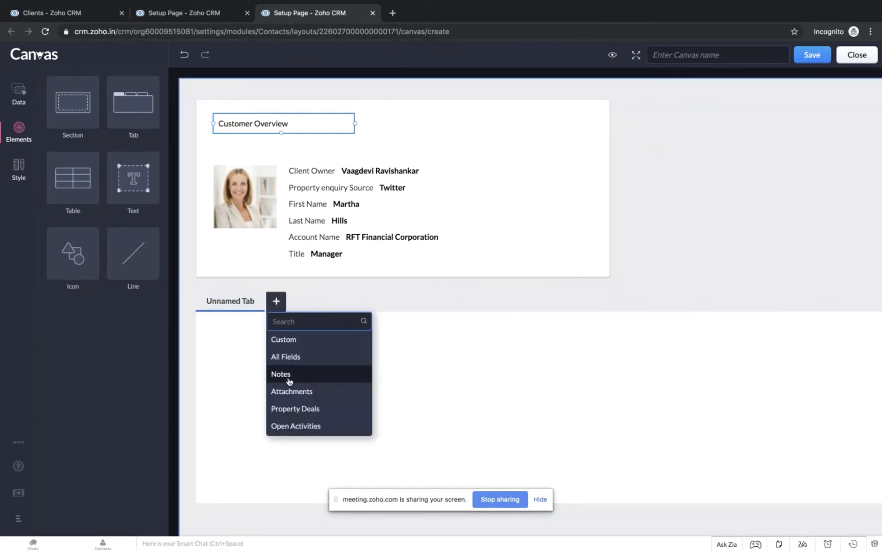
left_click(289, 377)
left_click(318, 301)
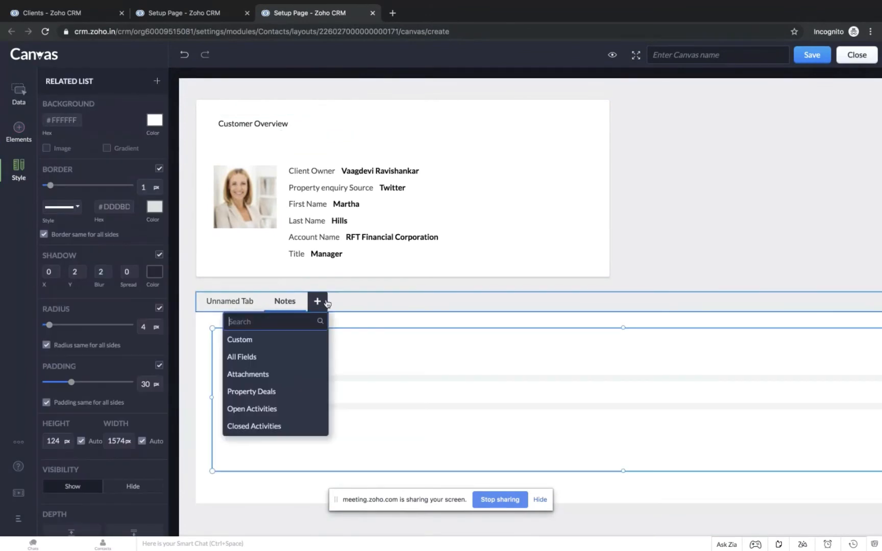
left_click(293, 392)
left_click(391, 304)
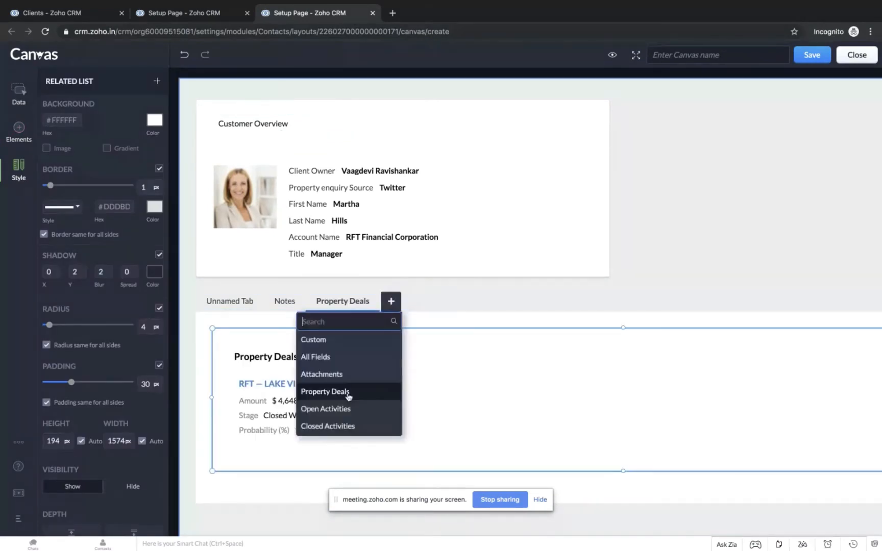
left_click(347, 409)
left_click(467, 303)
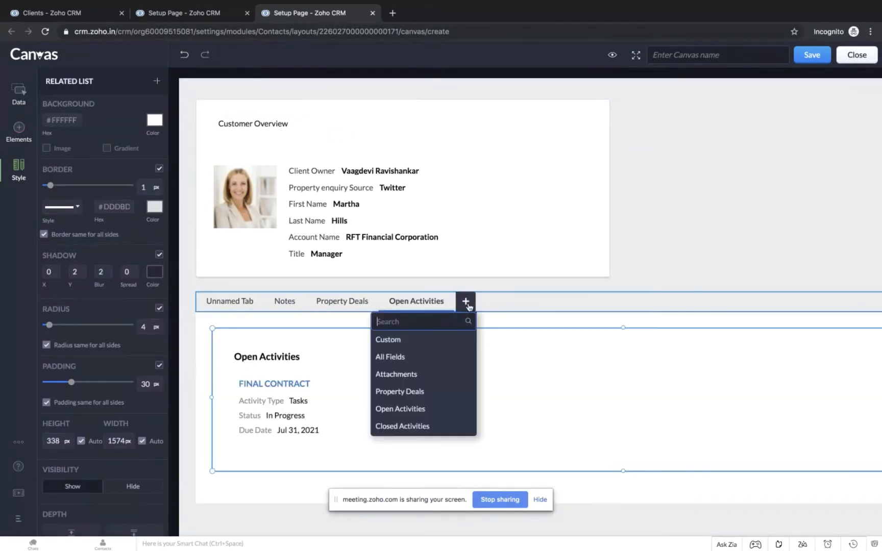
left_click(424, 410)
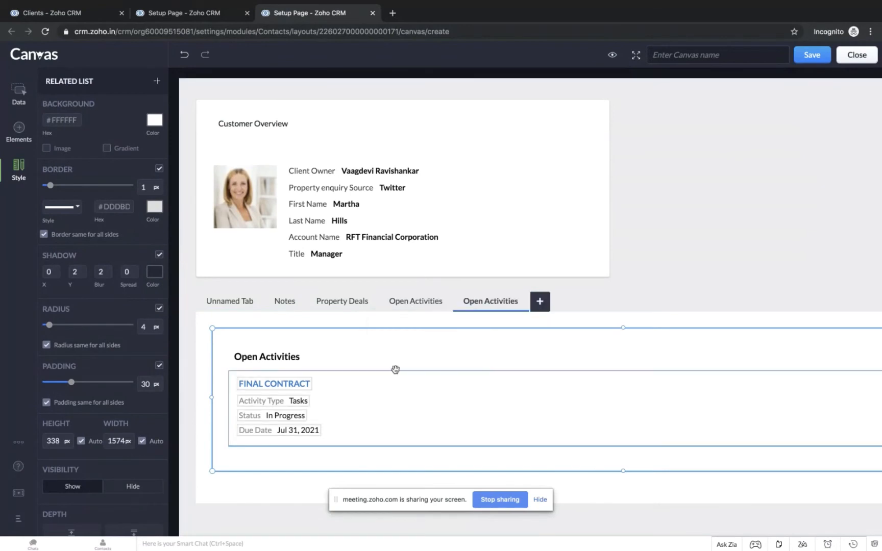
Step: Delete the tab element below the Customer Overview section
left_click(367, 322)
key("Delete")
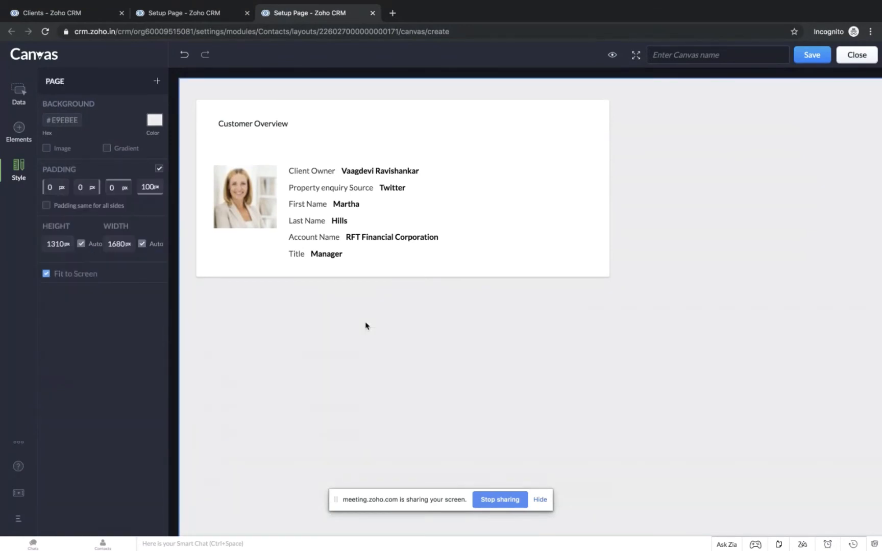
Step: Add a Table element below the Customer Overview section and insert the Client Owner field into it
left_click(19, 130)
left_click_drag(68, 192, 200, 304)
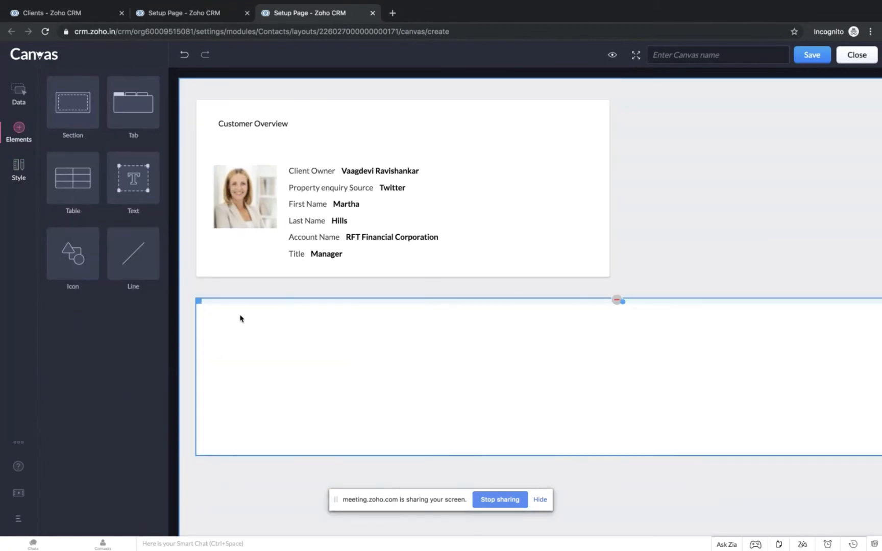
right_click(240, 318)
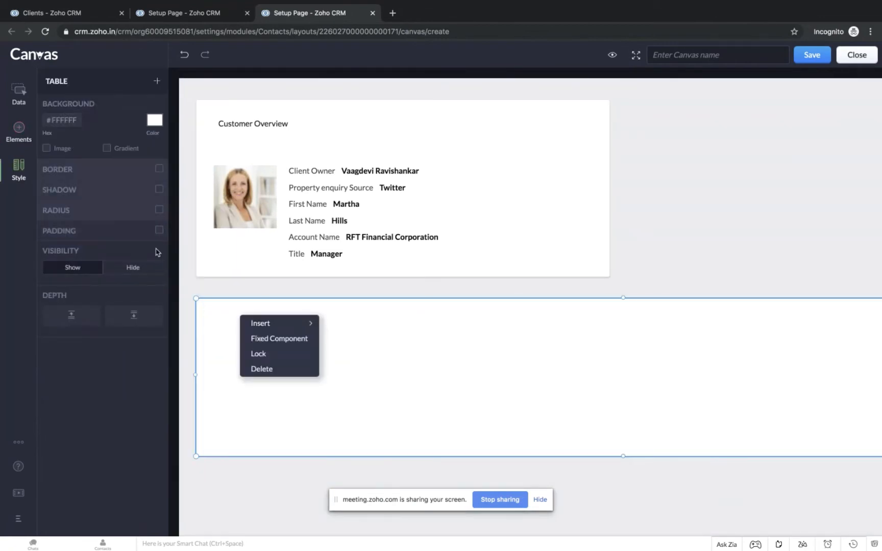
mouse_move(244, 322)
left_click(350, 365)
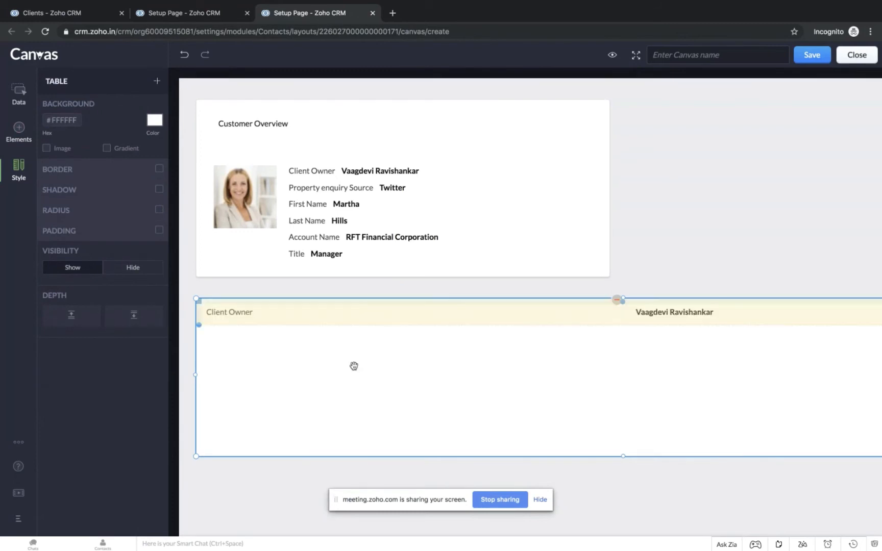
Step: Insert the First Name and Salutation fields as further table rows, and delete the whole table
right_click(279, 336)
mouse_move(291, 345)
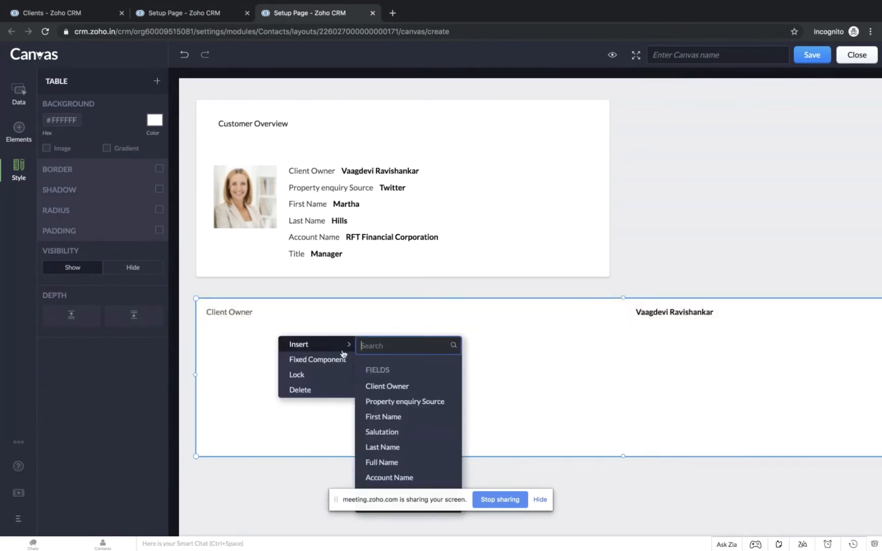
left_click(400, 417)
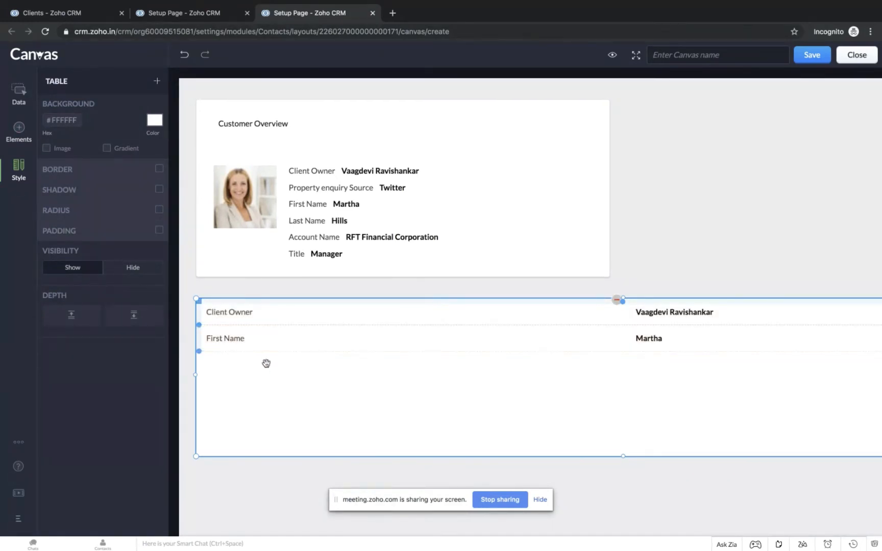
right_click(266, 364)
mouse_move(279, 373)
left_click(359, 458)
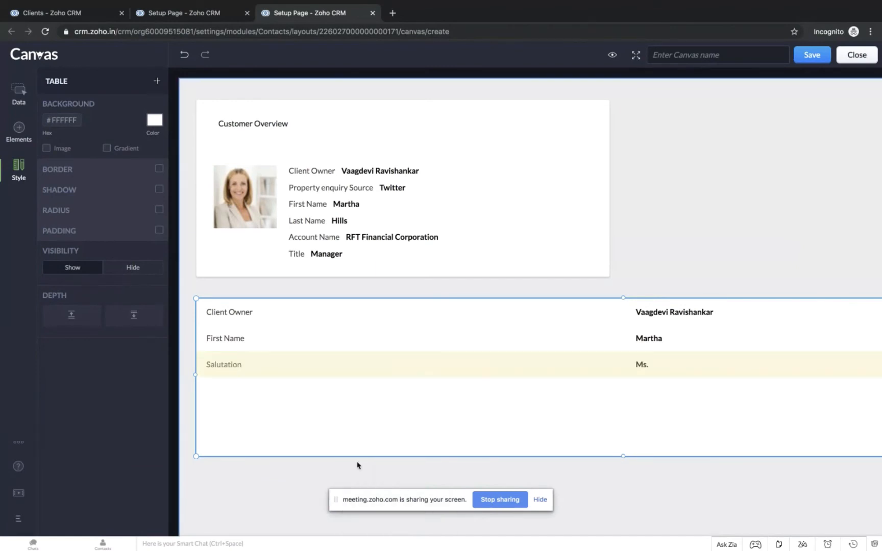
key("Delete")
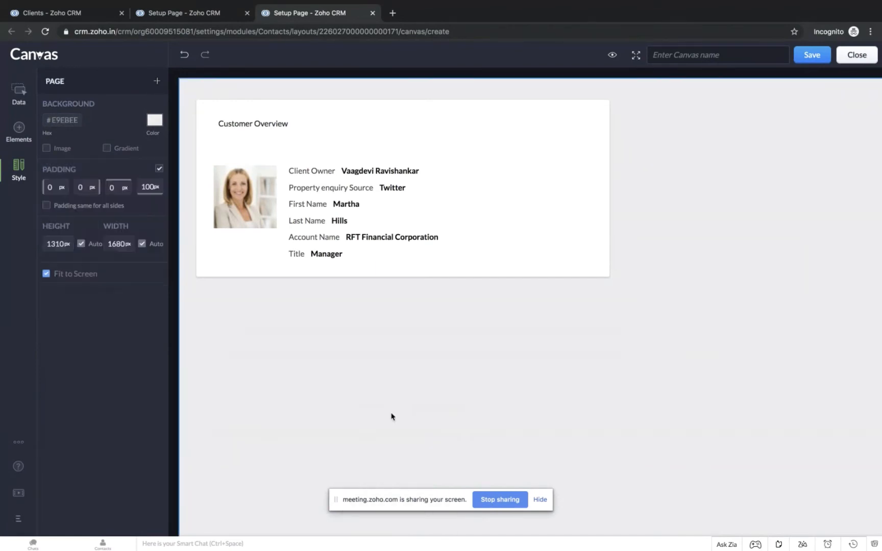
Step: Add an Icon element below the Customer Overview section and choose the contact card icon
left_click(18, 130)
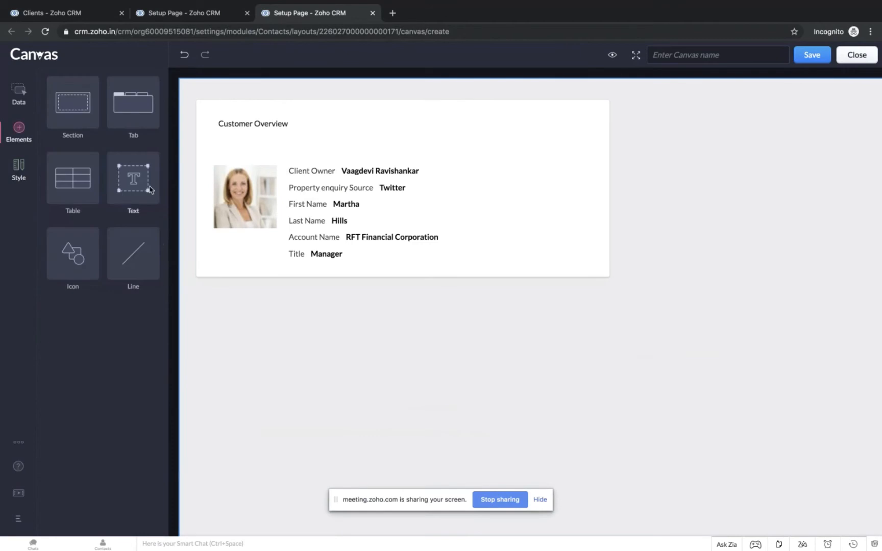
left_click_drag(70, 259, 325, 289)
scroll(371, 368, "down", 5)
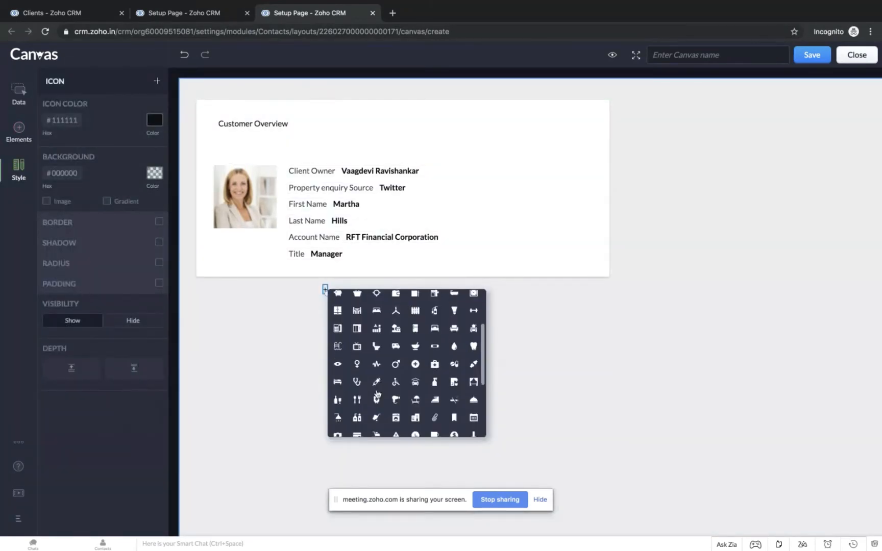
scroll(381, 393, "down", 2)
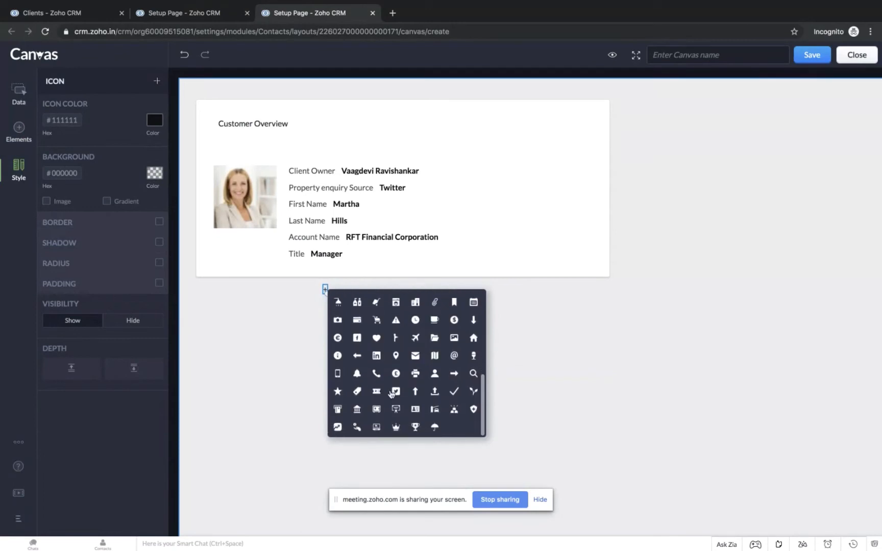
left_click(416, 414)
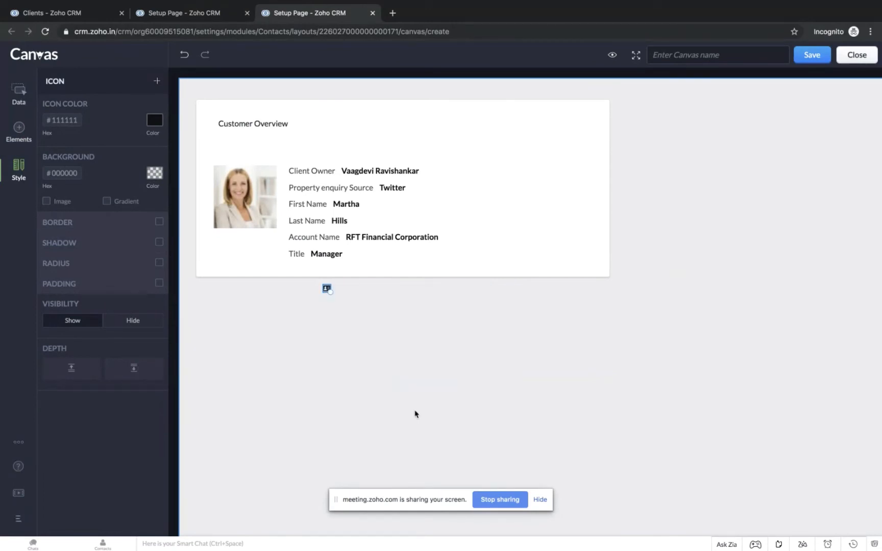
left_click(415, 413)
Step: Enlarge the contact card icon and move it into the section's heading row
left_click(327, 289)
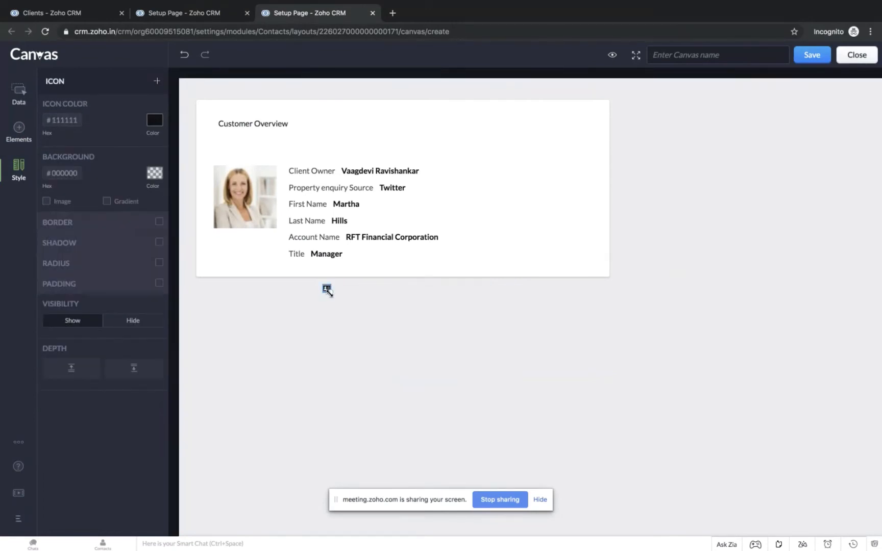
left_click_drag(331, 292, 390, 323)
left_click(341, 305)
left_click_drag(357, 292, 338, 114)
Step: Place the contact card icon above the client image and position the "Customer Overview" text directly to its right
left_click(249, 122)
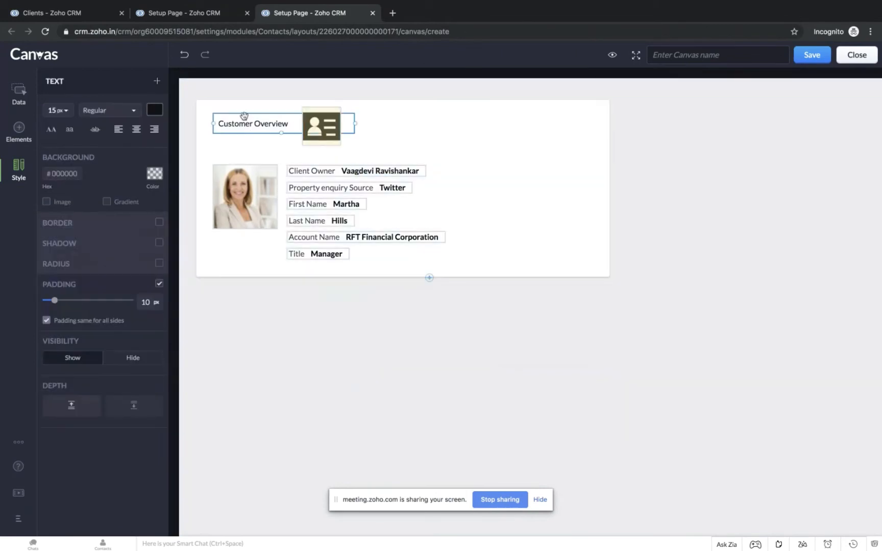
left_click_drag(244, 116, 426, 121)
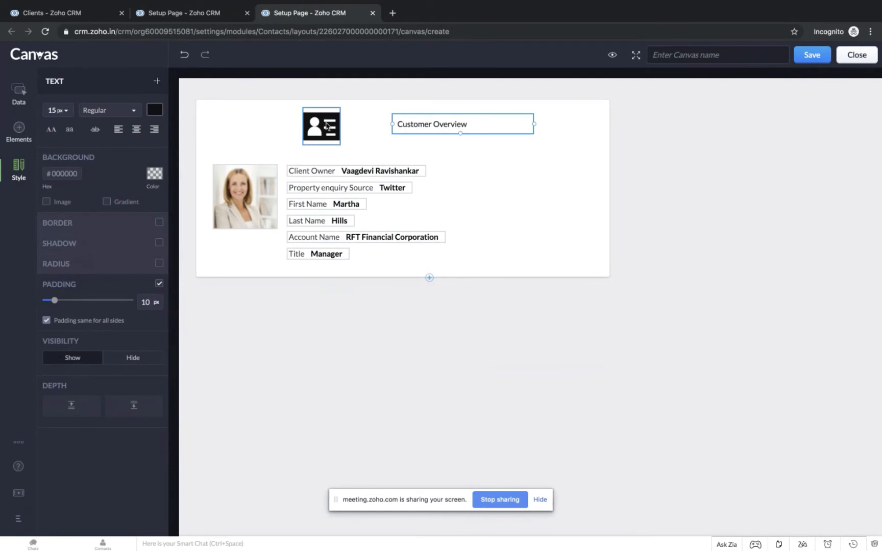
left_click_drag(326, 125, 245, 143)
left_click(430, 123)
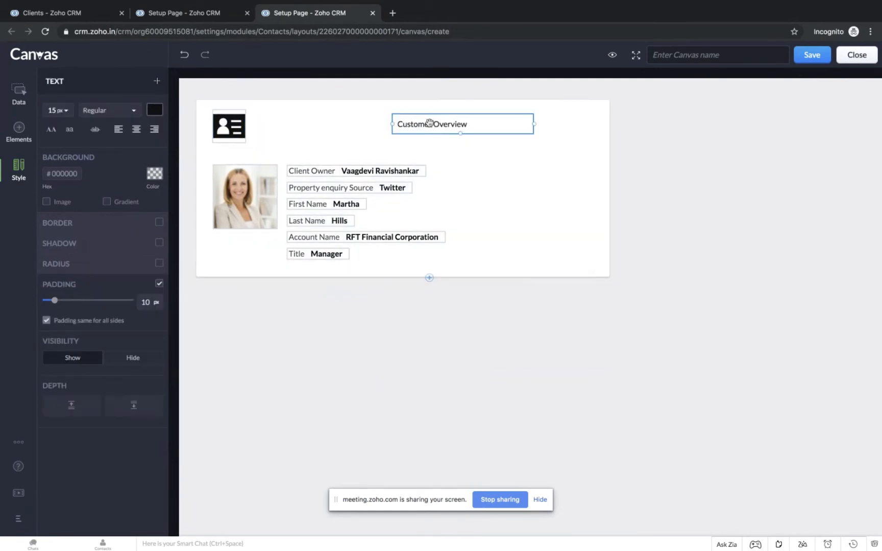
left_click_drag(430, 123, 291, 122)
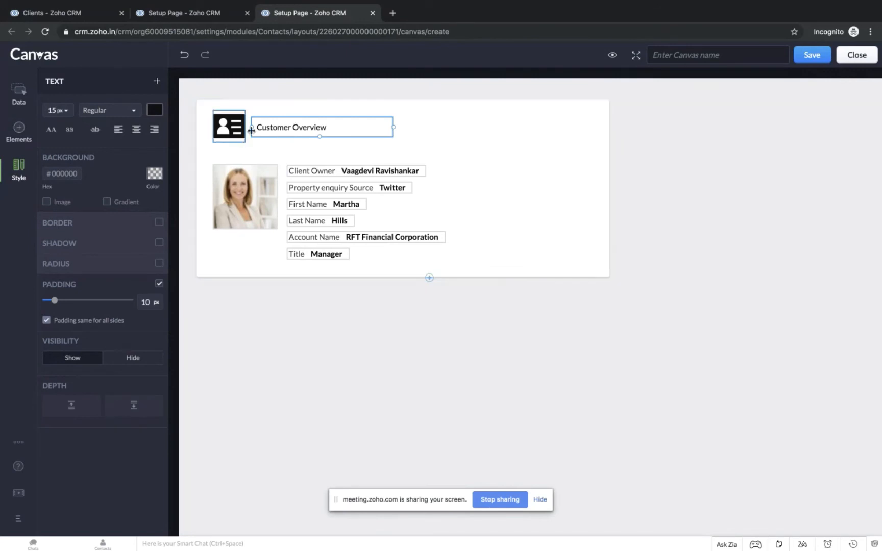
left_click(277, 126)
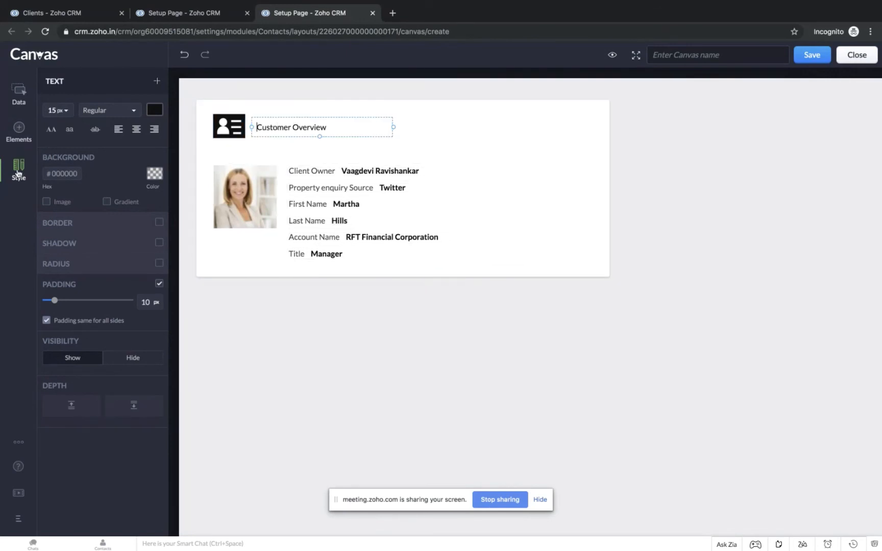
Step: Add a Line element to the section beside the heading and widen the section to about 1175 px
left_click(19, 131)
left_click_drag(126, 258, 485, 133)
left_click_drag(609, 171, 634, 171)
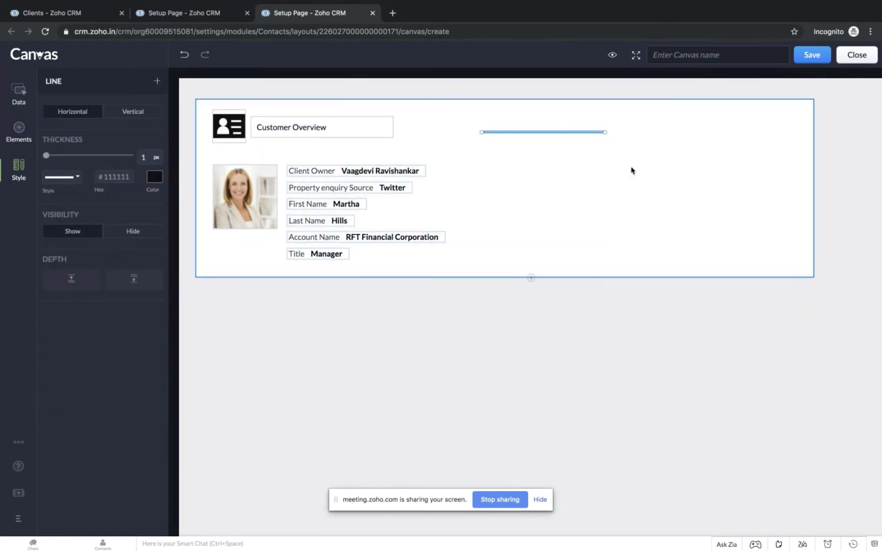
Step: Make the line vertical, stretch it to the section's full height and shift it closer to the client fields
left_click(123, 111)
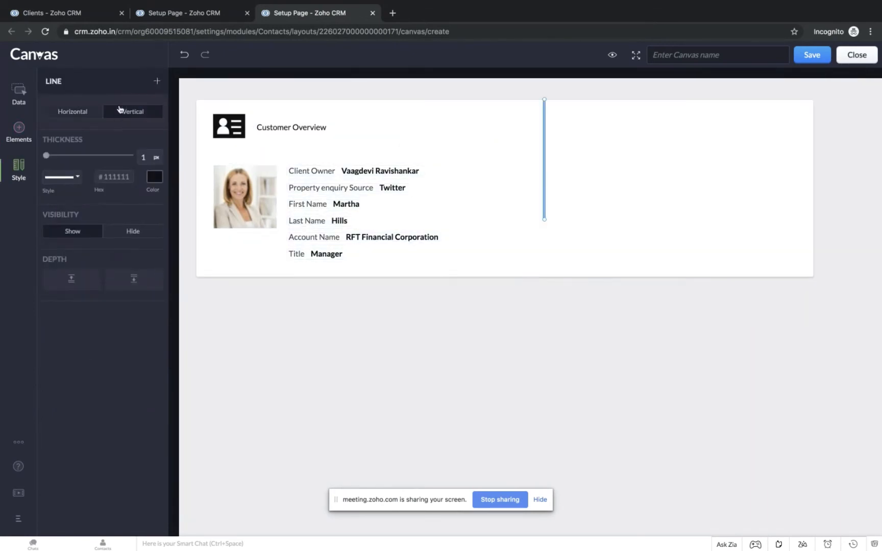
left_click_drag(544, 224, 543, 276)
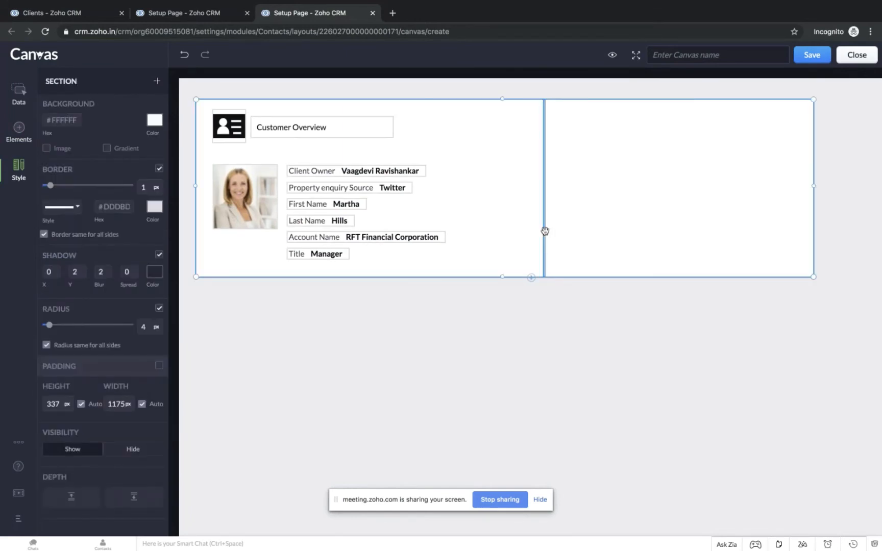
left_click_drag(548, 233, 514, 233)
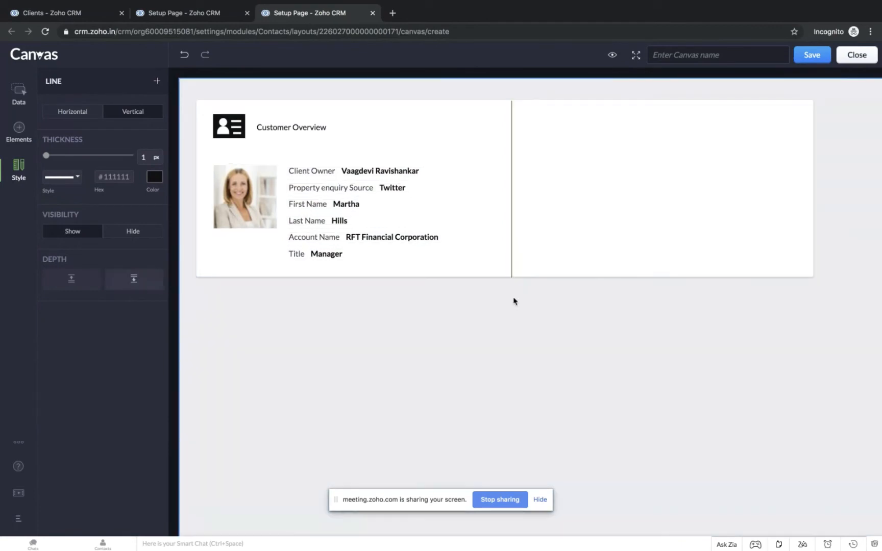
Step: Move the six client fields, from Client Owner to Title, slightly upward as a group
left_click(514, 301)
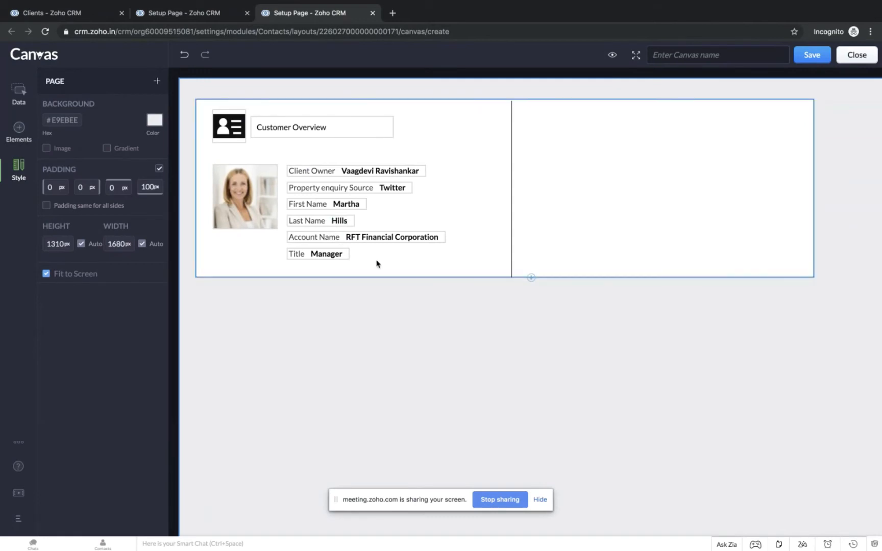
left_click_drag(394, 265, 309, 192)
left_click(283, 296)
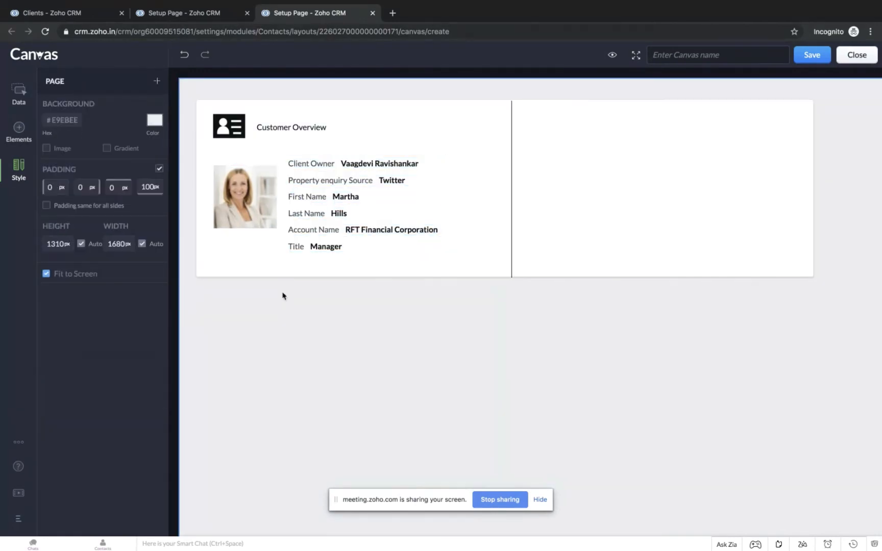
Step: Give the "Customer Overview" text a teal background from the theme colours
left_click(19, 130)
left_click(20, 95)
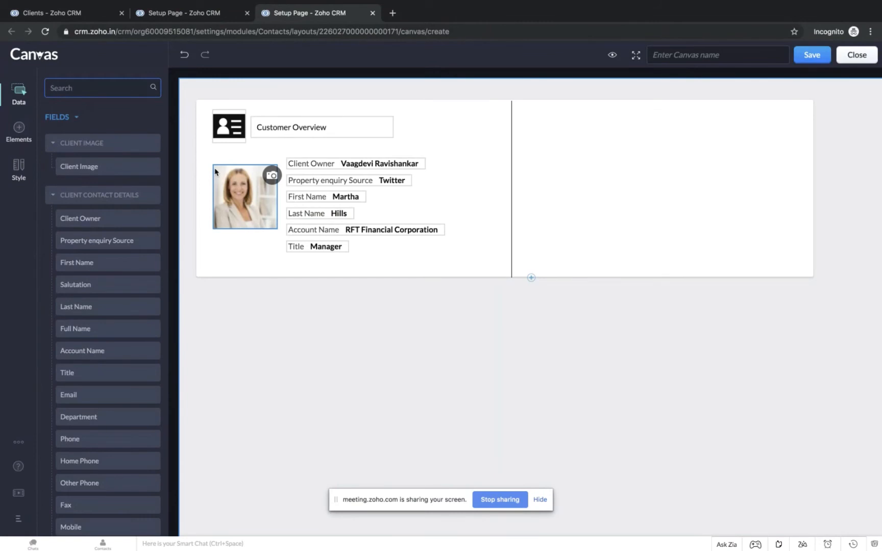
left_click(18, 168)
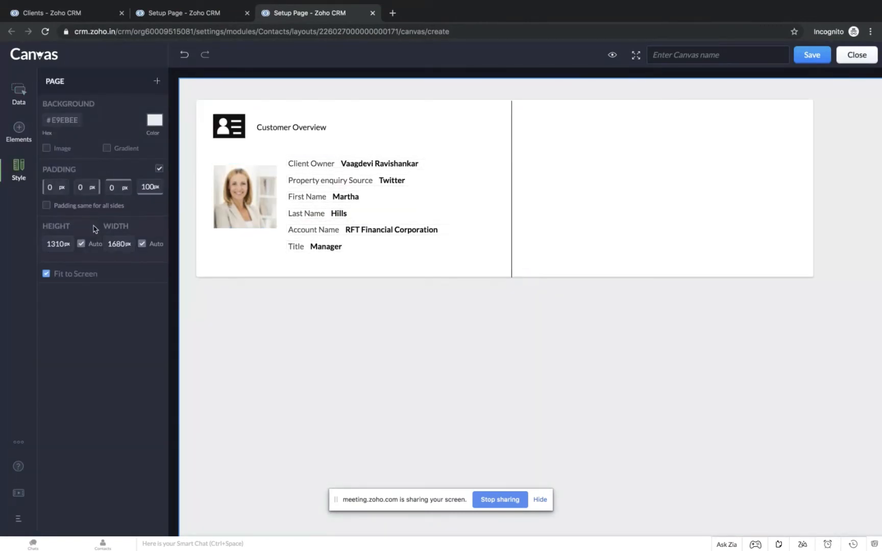
left_click(279, 130)
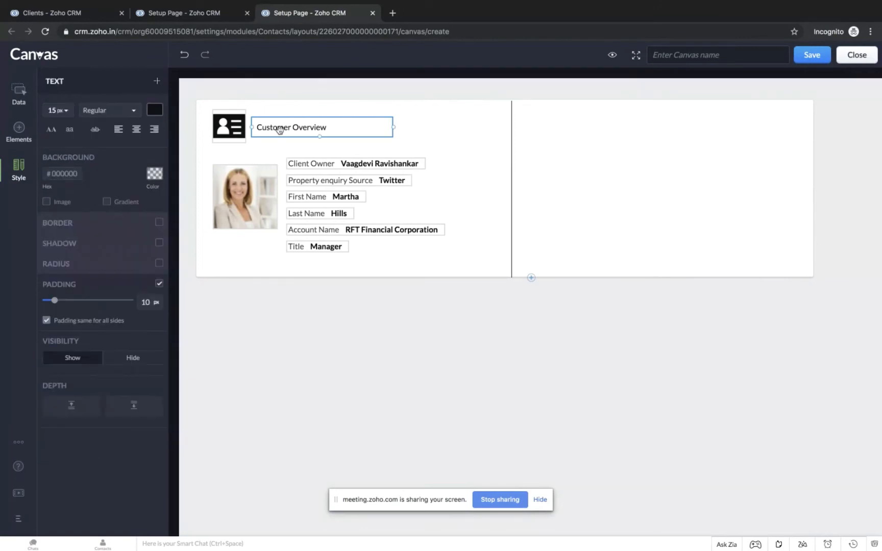
left_click(155, 175)
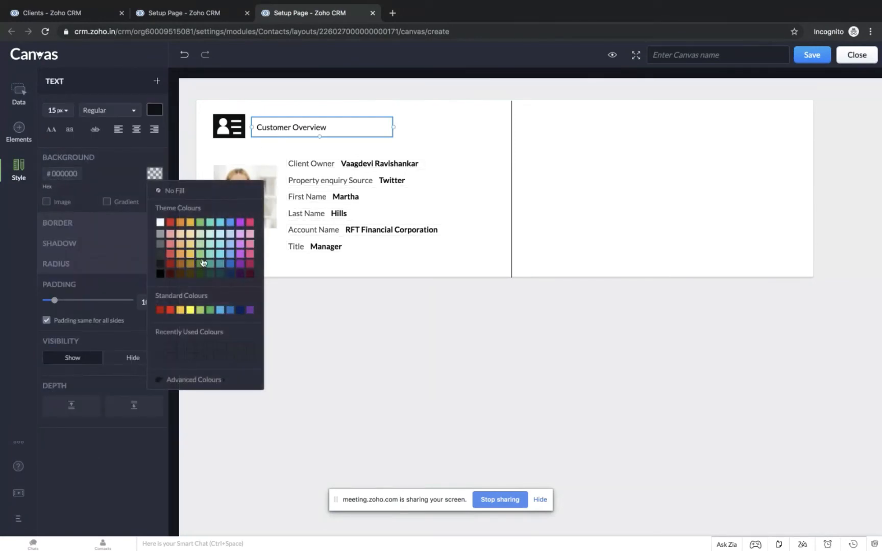
left_click(212, 255)
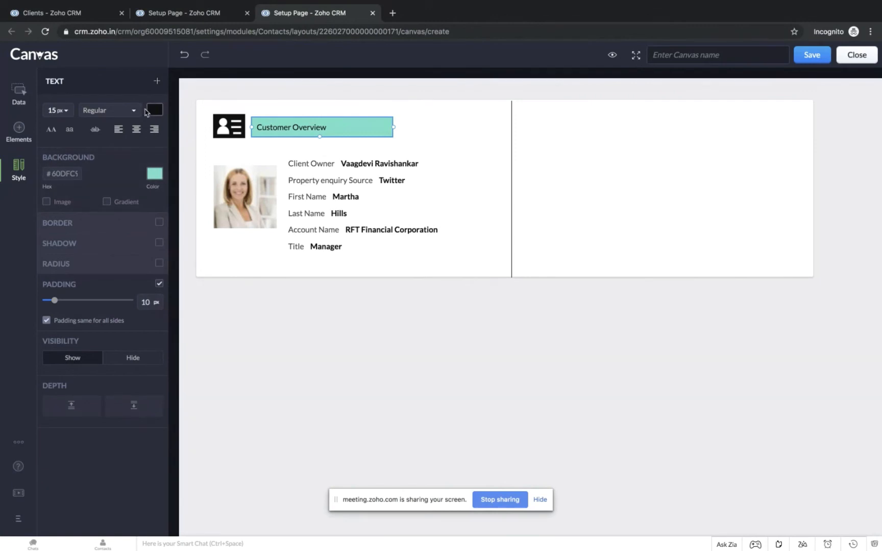
Step: Set the font colour of the "Customer Overview" text to white
double_click(279, 132)
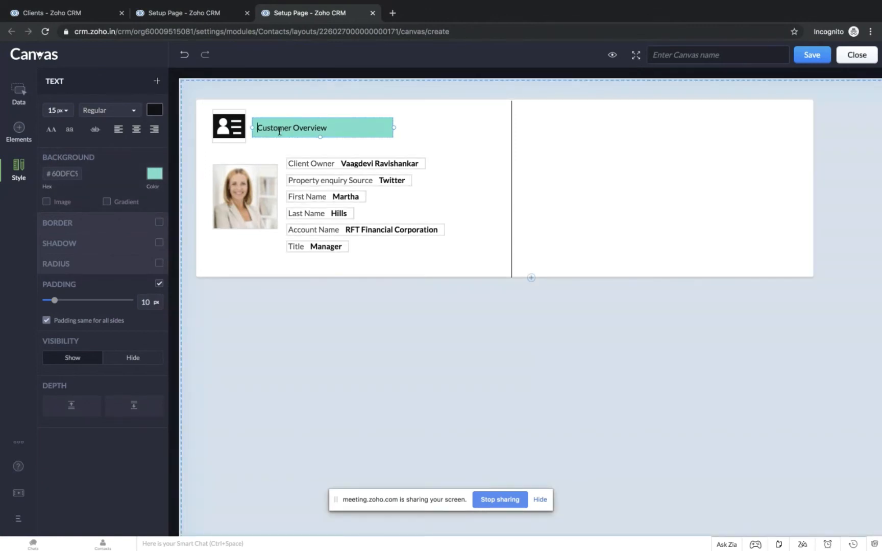
left_click(154, 110)
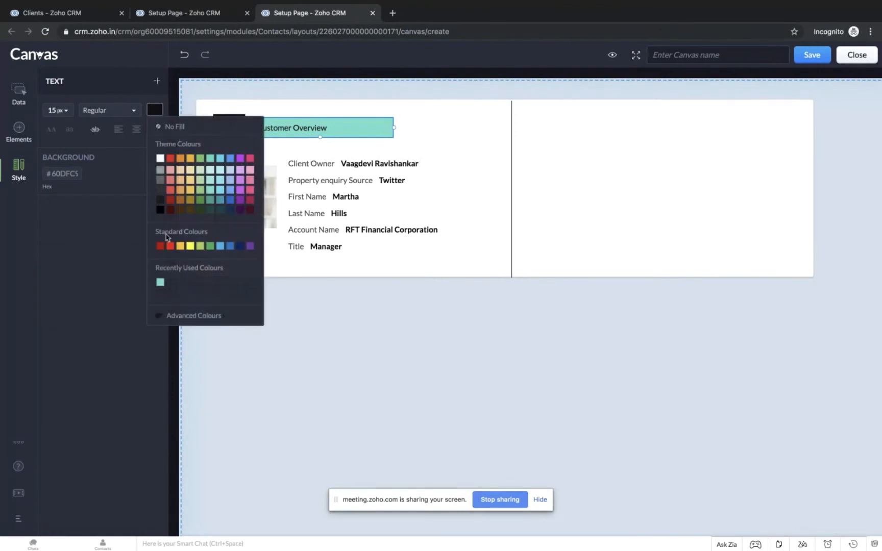
left_click(160, 158)
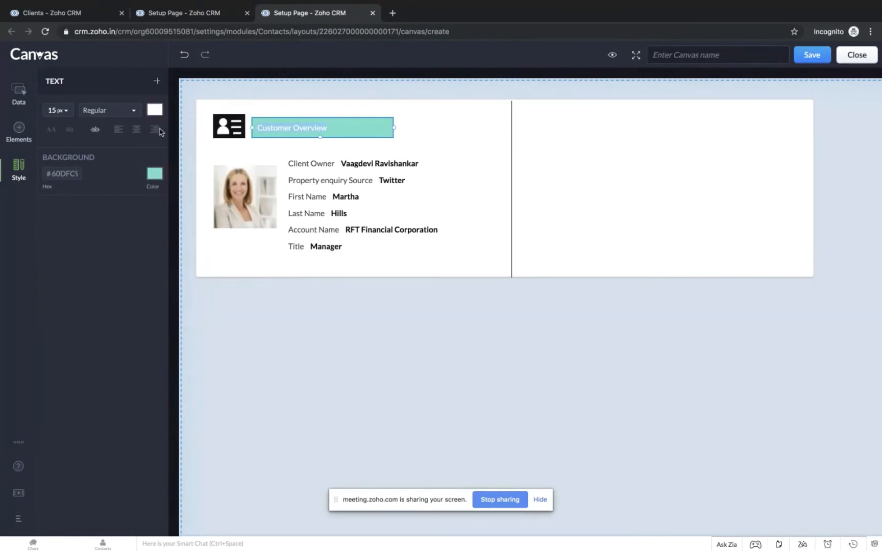
left_click(155, 109)
left_click(305, 346)
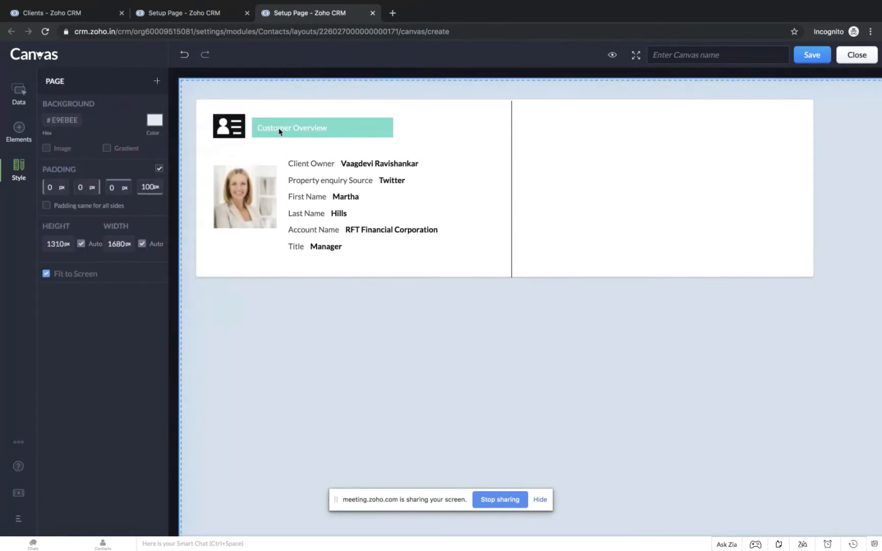
Step: Set the font size of the word "Customer" in the heading to 19 px
left_click(280, 128)
left_click(57, 110)
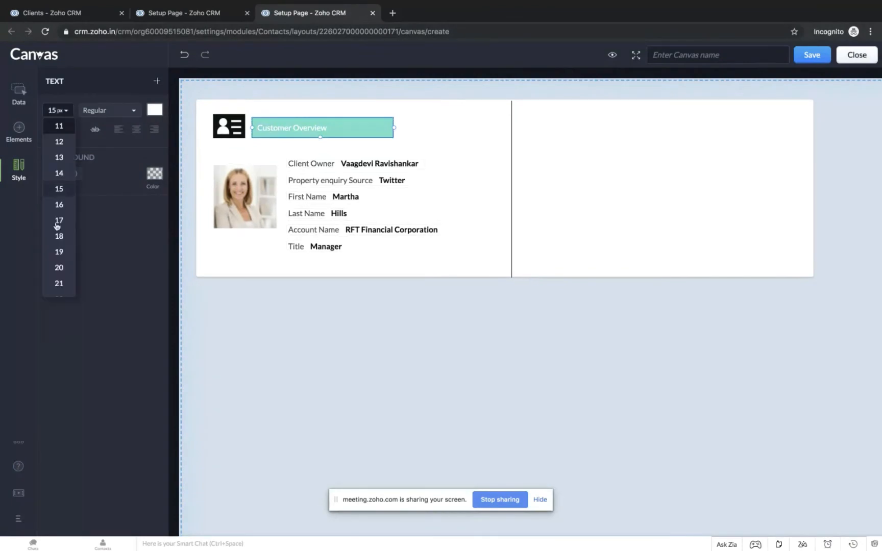
left_click(60, 252)
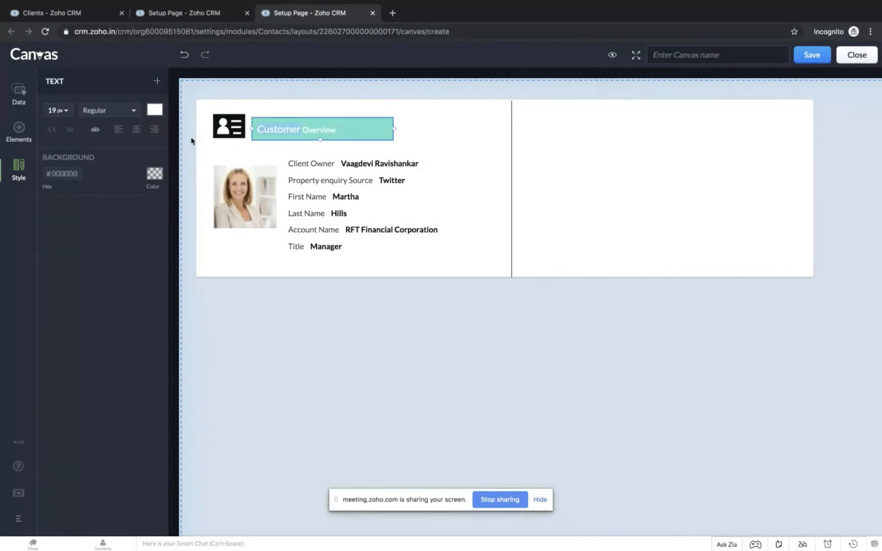
Step: Set the font size of the "Customer Overview" heading to 19 px and its weight to Bold
left_click(58, 110)
left_click(59, 252)
left_click(119, 114)
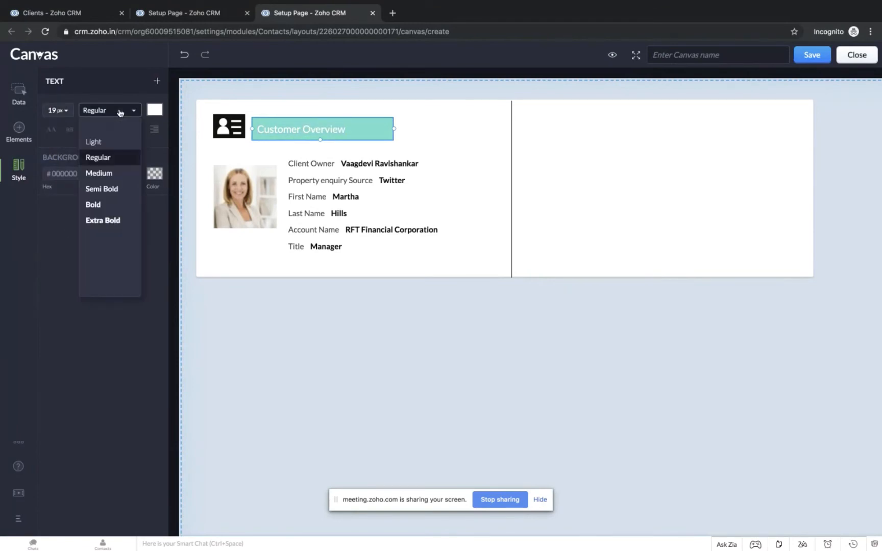
left_click(113, 204)
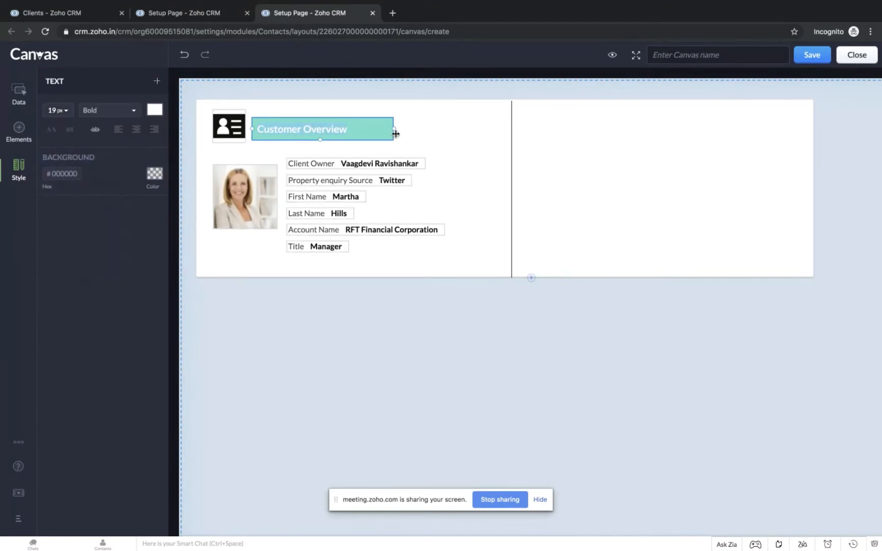
Step: Nudge the "Customer Overview" text box slightly upward beside the contact icon
left_click(368, 326)
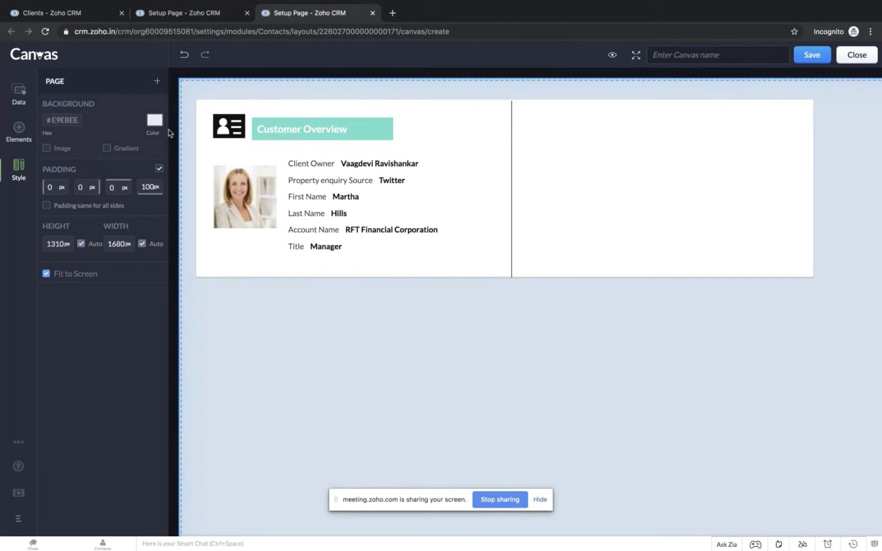
left_click(371, 131)
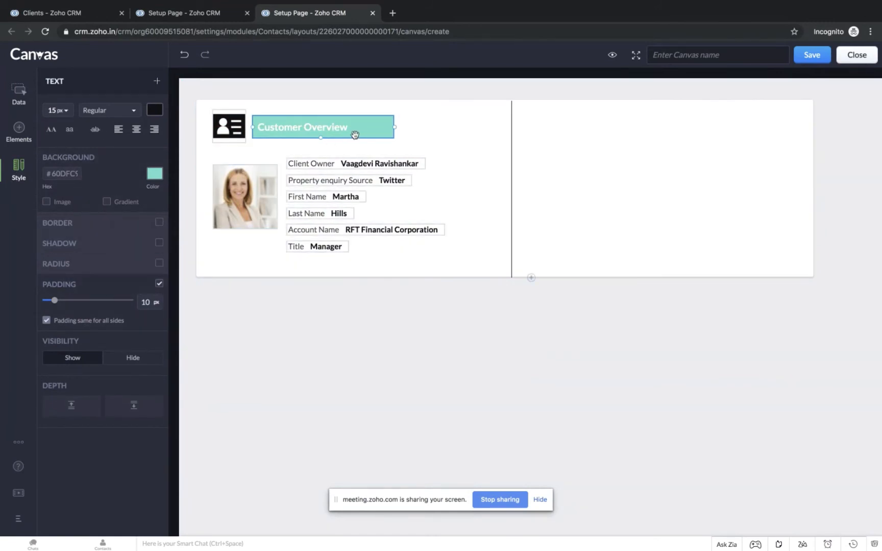
left_click(472, 203)
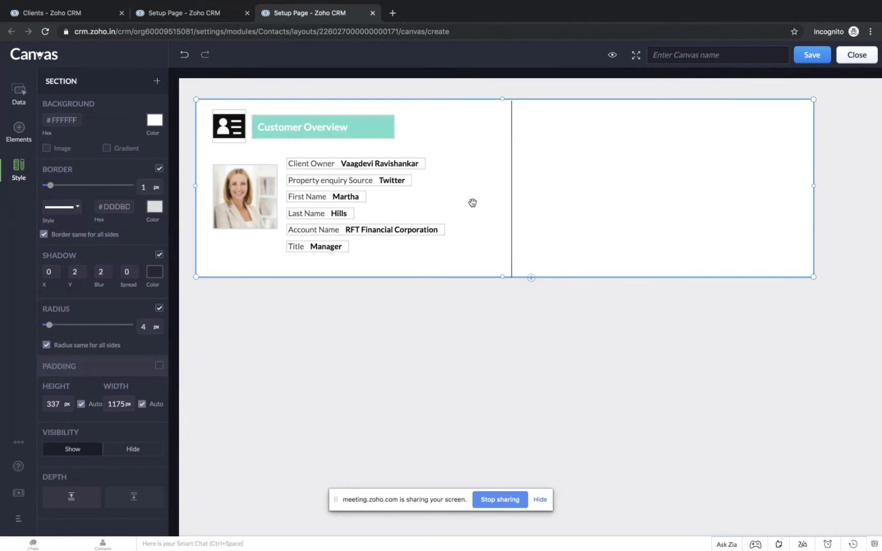
Step: Add the Properties related list below the customer section and extend both the list and its inner record area downward
left_click(16, 133)
left_click(20, 102)
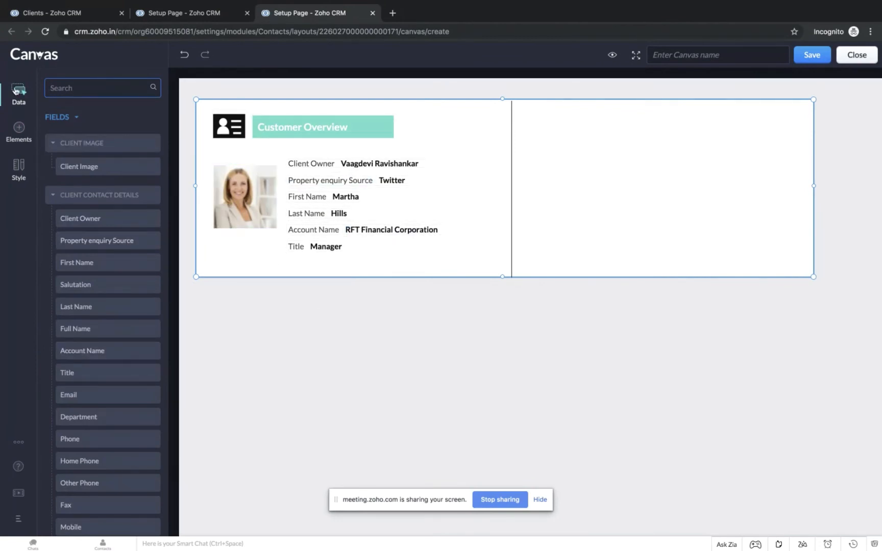
scroll(83, 281, "down", 14)
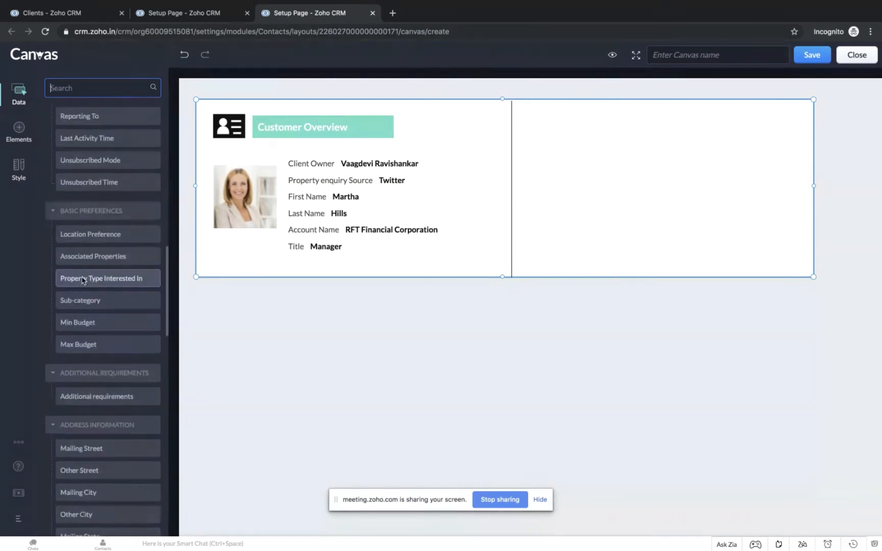
scroll(82, 280, "up", 10)
scroll(83, 280, "down", 12)
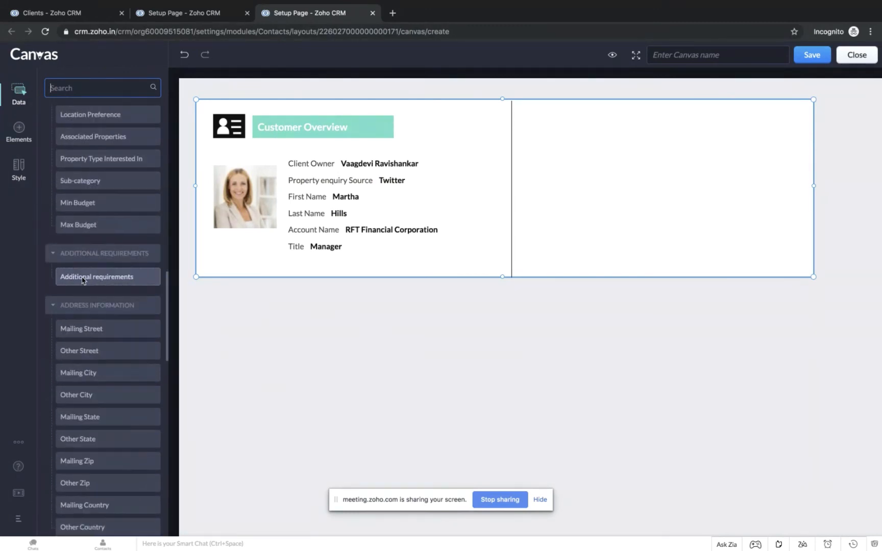
scroll(83, 280, "down", 15)
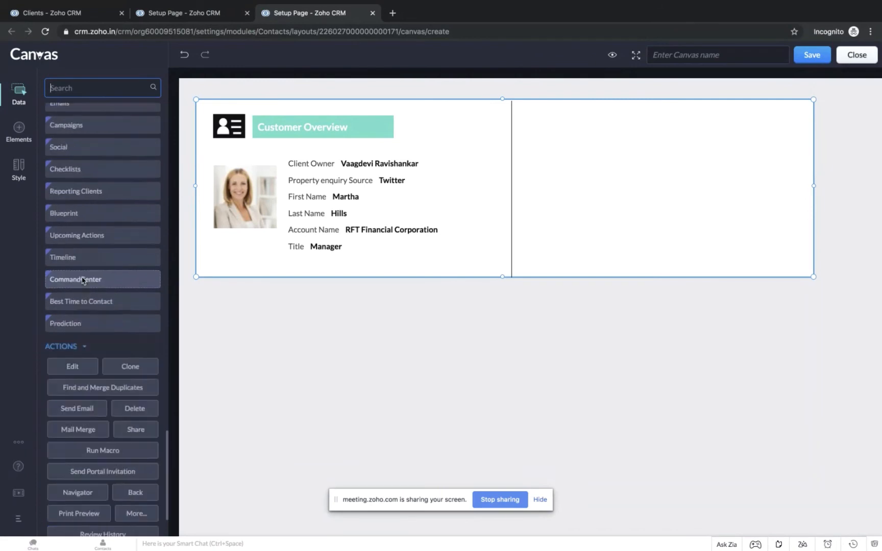
scroll(82, 281, "down", 4)
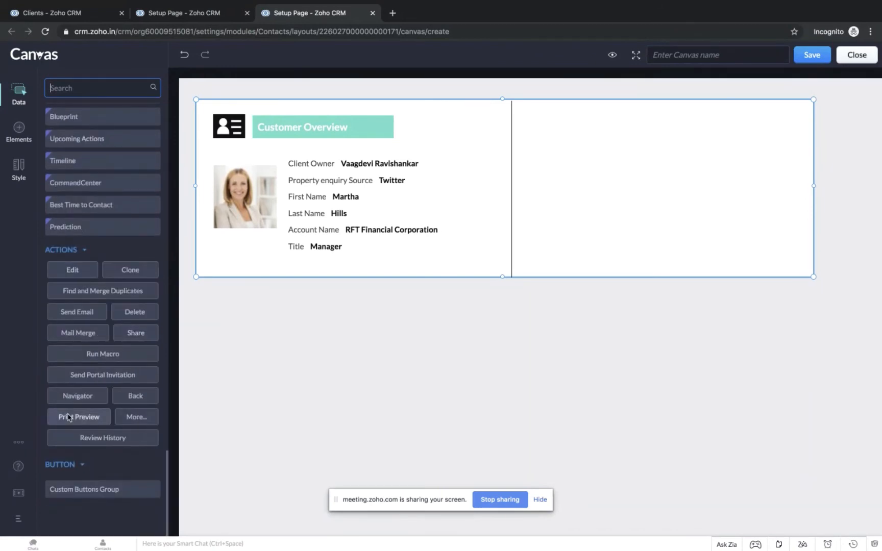
scroll(68, 417, "up", 8)
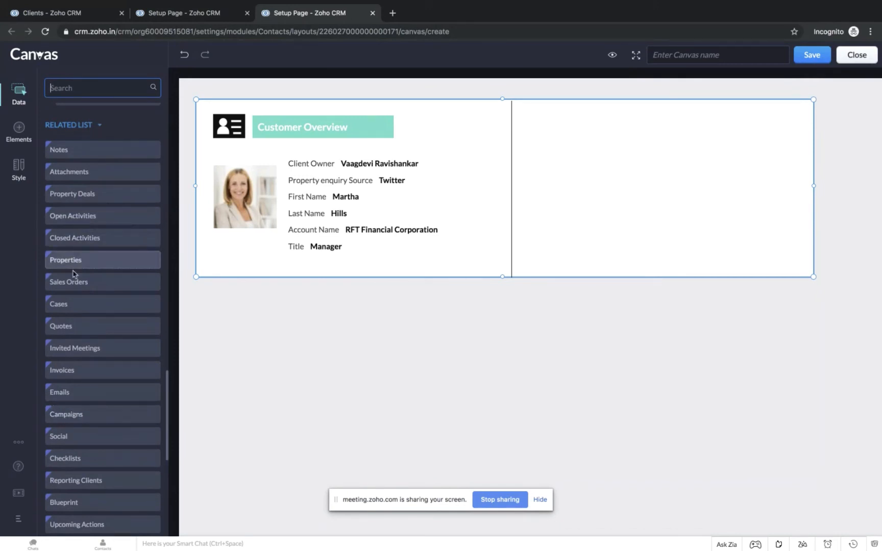
left_click_drag(74, 262, 200, 296)
scroll(250, 456, "down", 2)
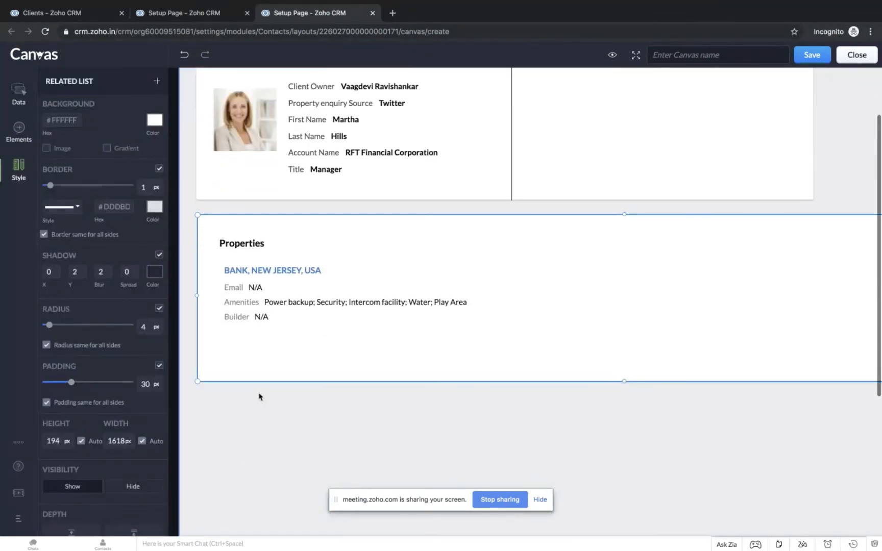
left_click_drag(255, 380, 252, 472)
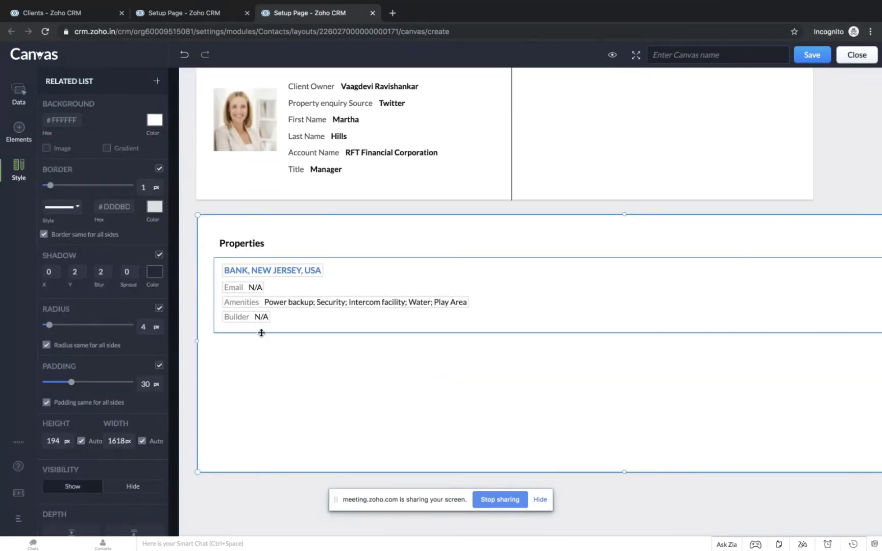
left_click_drag(262, 332, 258, 415)
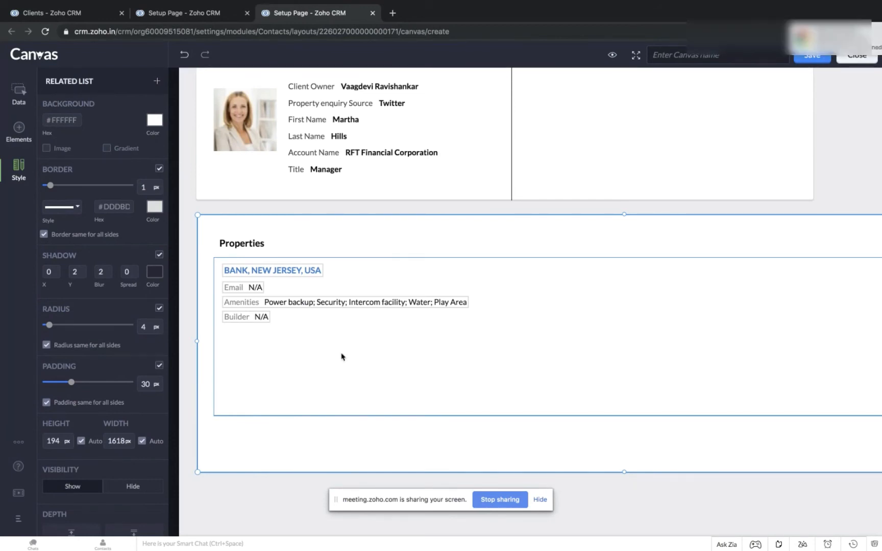
Step: Add the Land Area in M², Floor Plan, Property Owner and Listing Status fields below Builder in the Properties record area
left_click(343, 356)
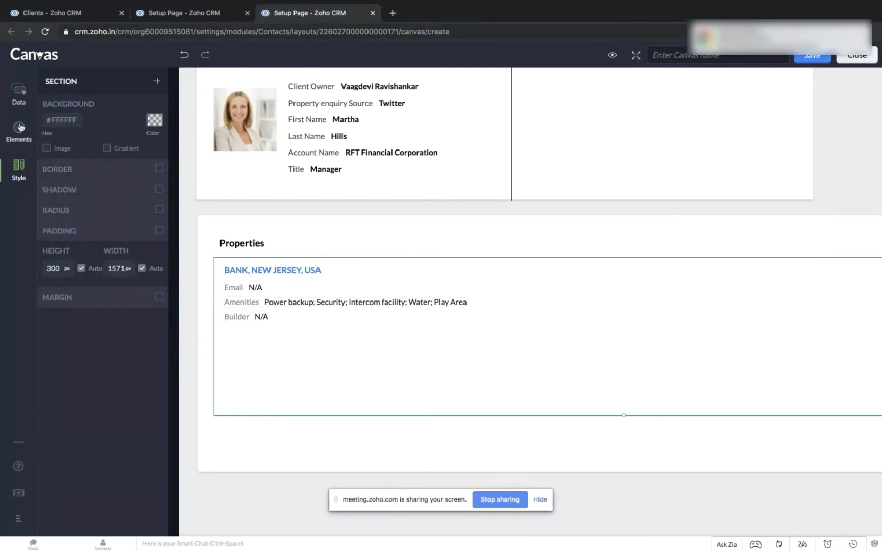
left_click(19, 93)
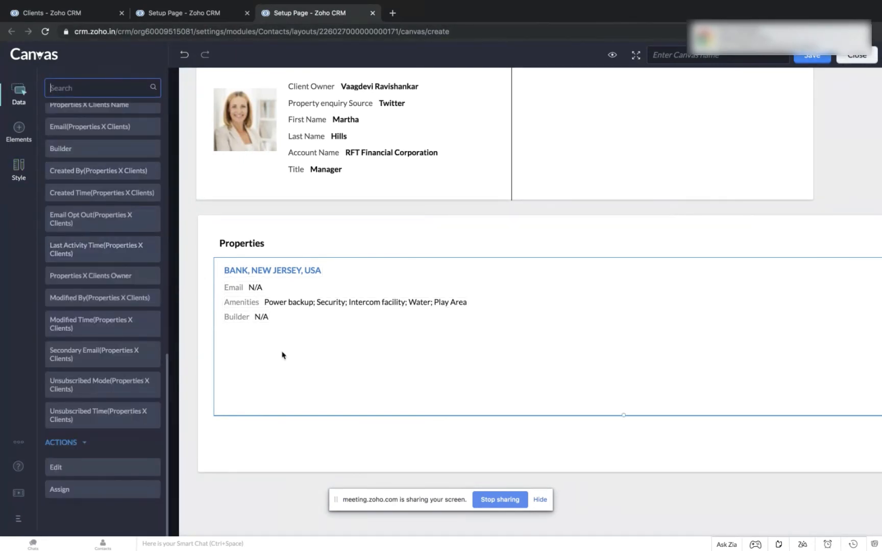
left_click(364, 212)
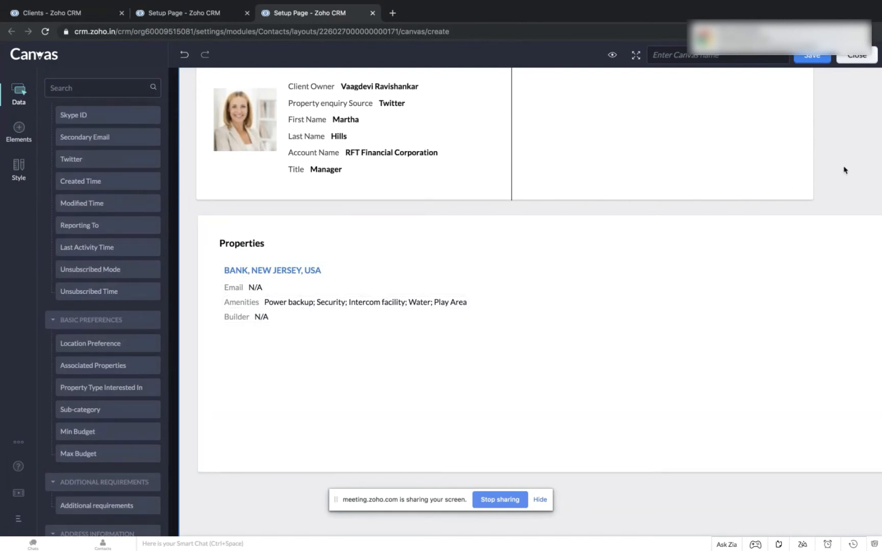
scroll(88, 179, "up", 10)
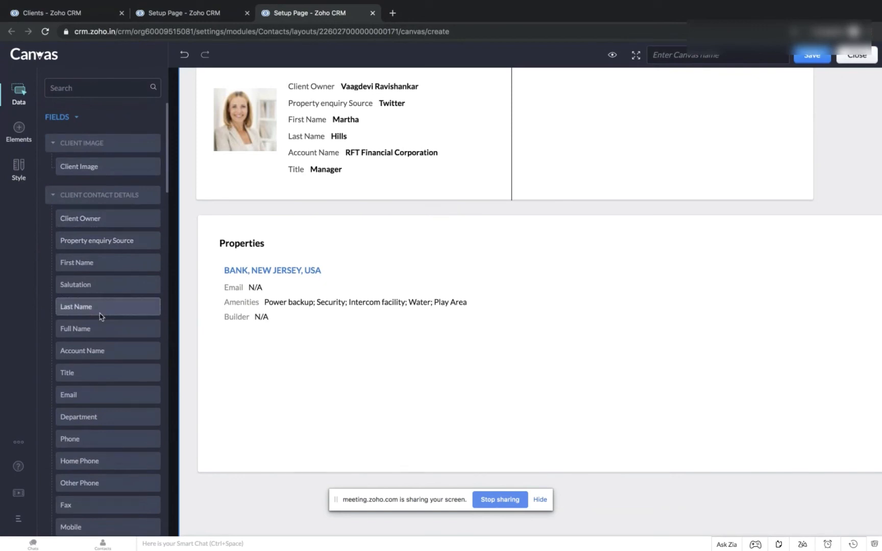
left_click(366, 351)
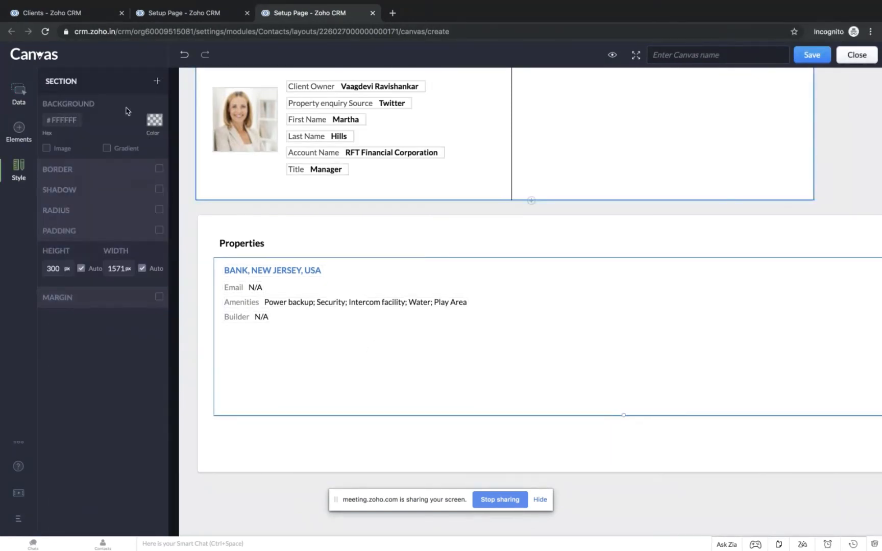
left_click(20, 91)
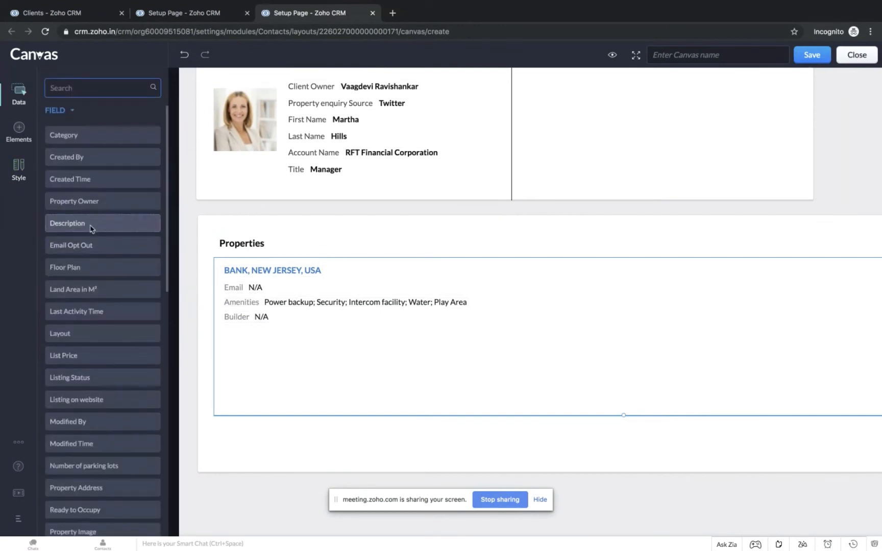
left_click_drag(75, 298, 235, 337)
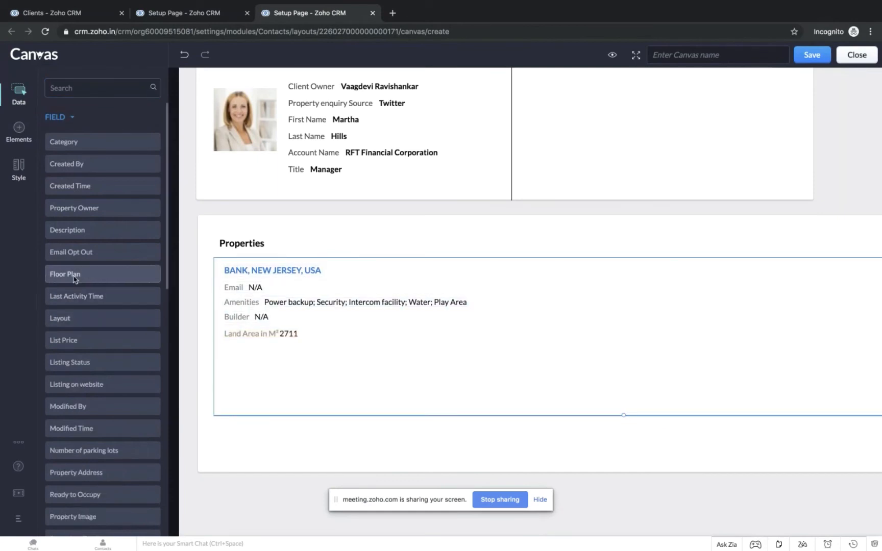
left_click_drag(72, 276, 228, 352)
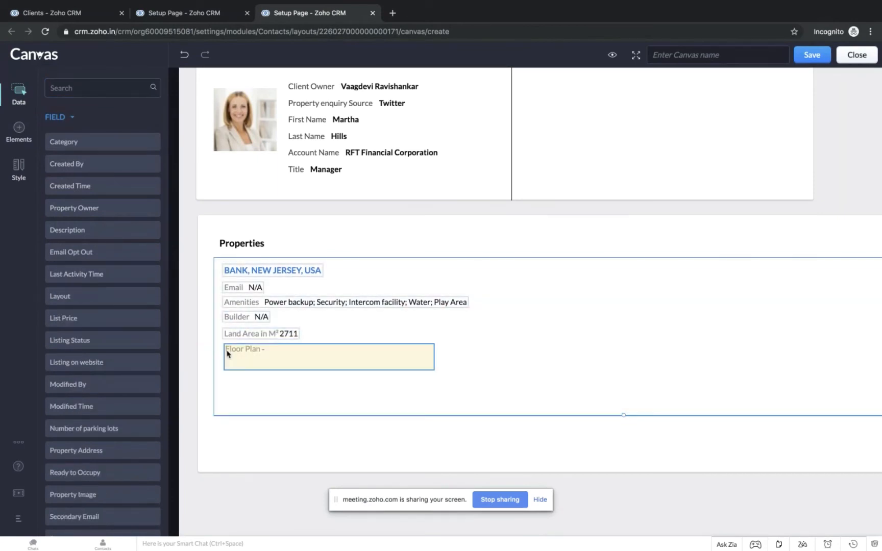
left_click_drag(89, 210, 229, 381)
left_click_drag(78, 325, 231, 400)
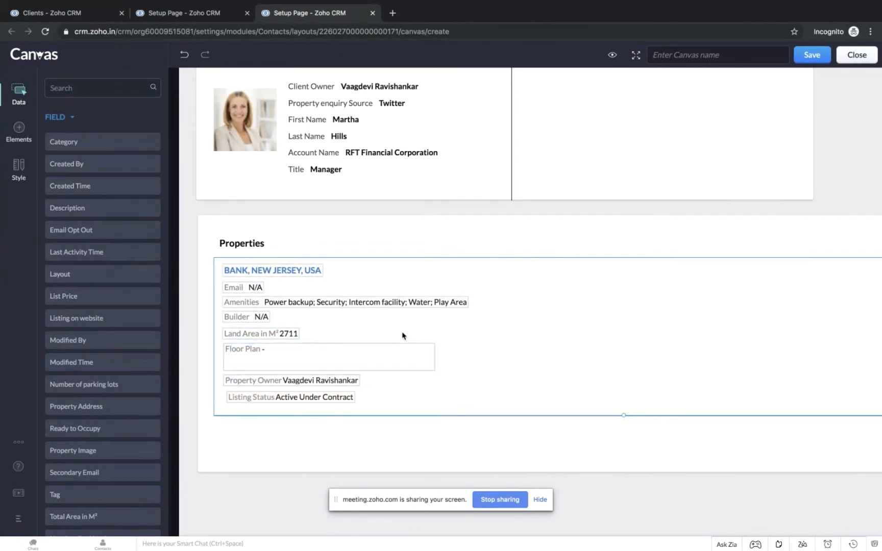
Step: Examine the data fields, actions and elements available for the record area of the Properties related list
left_click(21, 98)
scroll(102, 317, "down", 10)
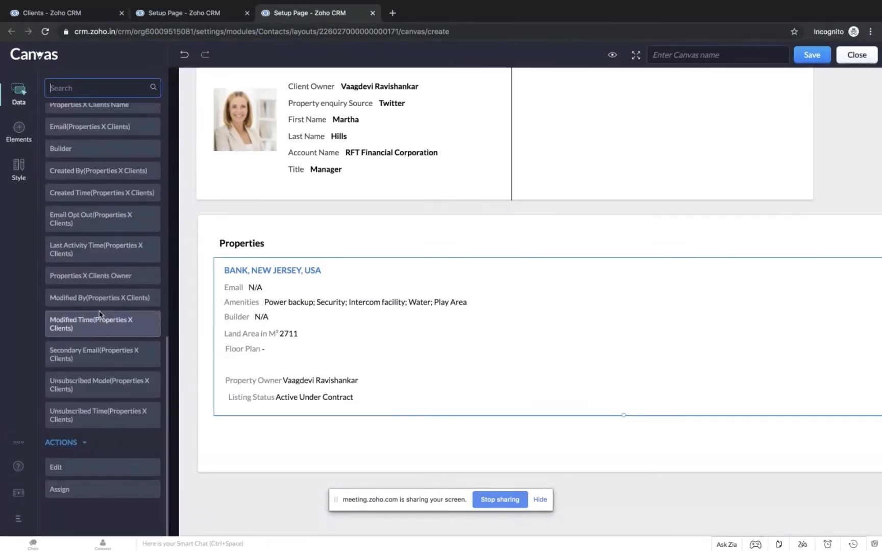
scroll(103, 255, "up", 10)
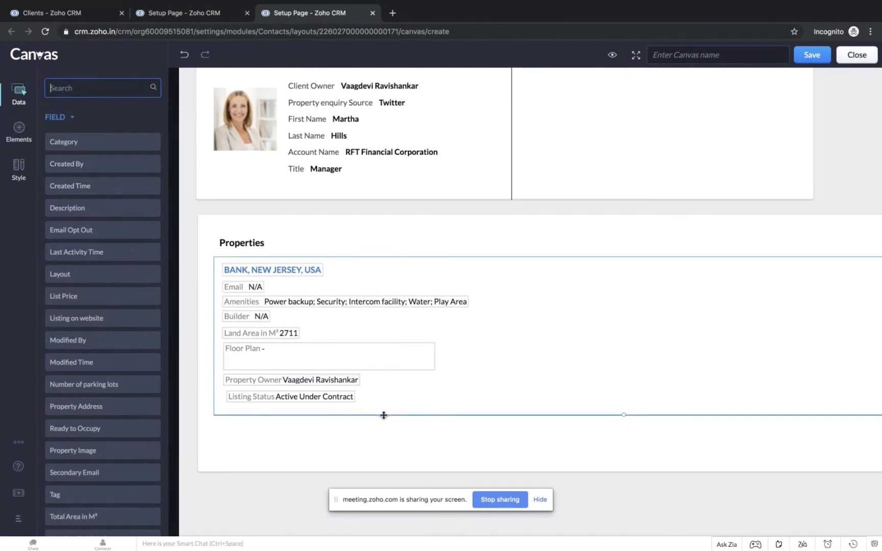
scroll(384, 416, "down", 3)
left_click(20, 135)
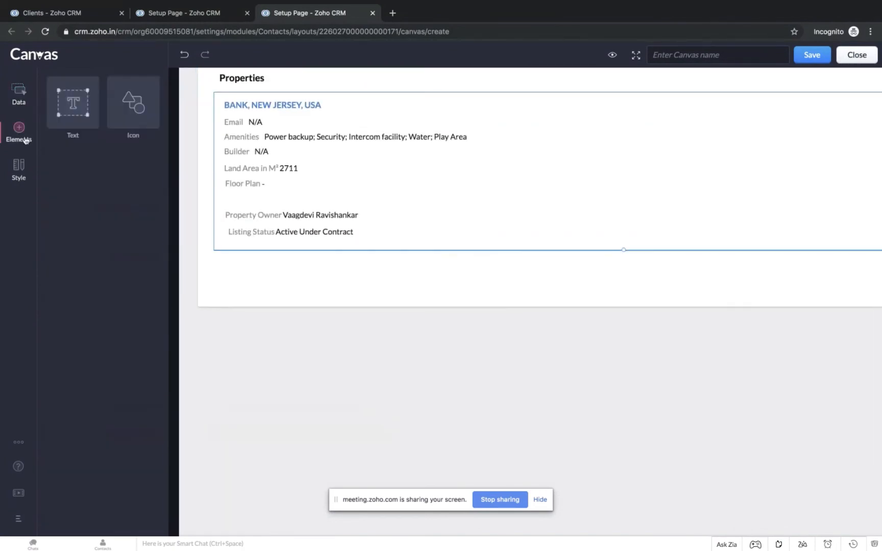
left_click(262, 299)
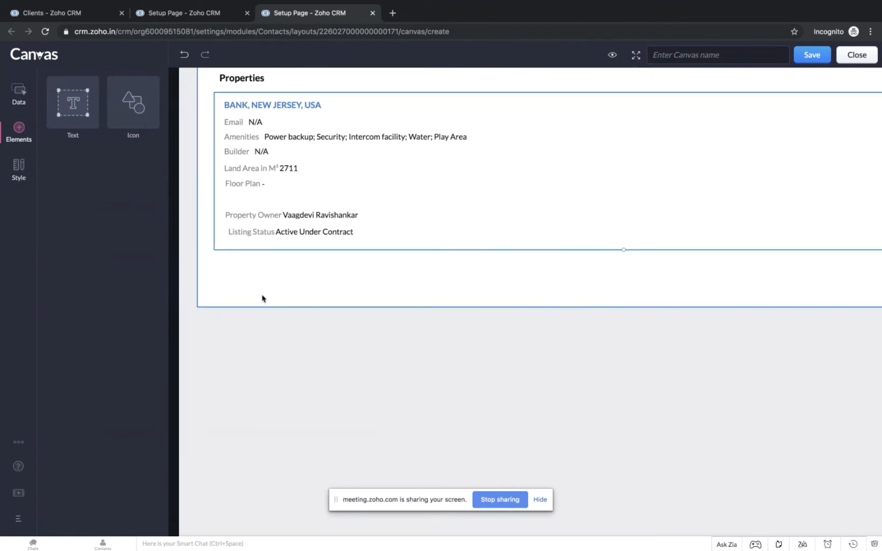
left_click(14, 93)
Step: Add the Property Deals related list below the Properties list and extend it downward
left_click(268, 369)
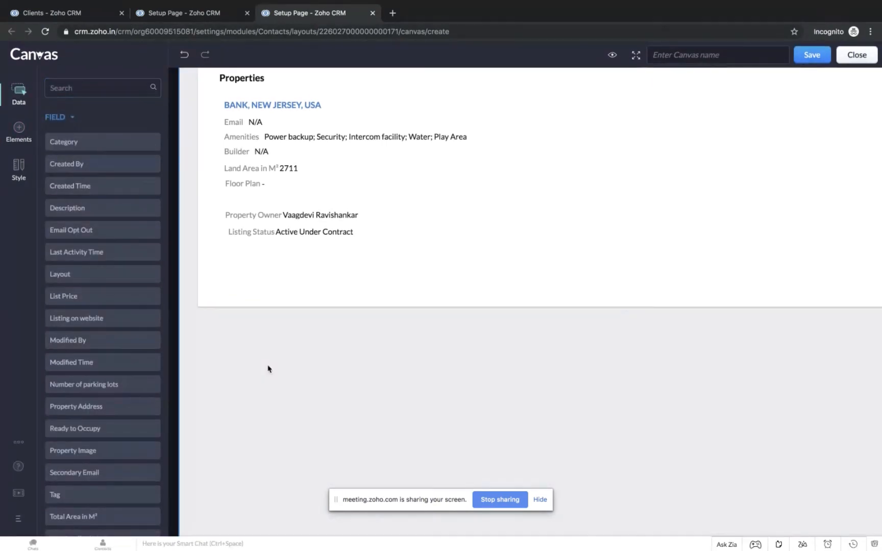
left_click(19, 132)
left_click(18, 94)
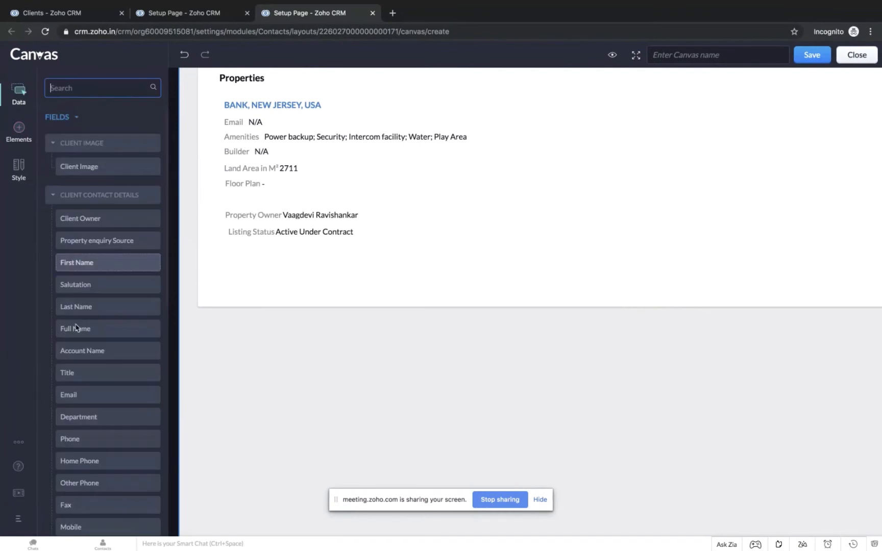
scroll(76, 327, "down", 10)
scroll(79, 327, "down", 15)
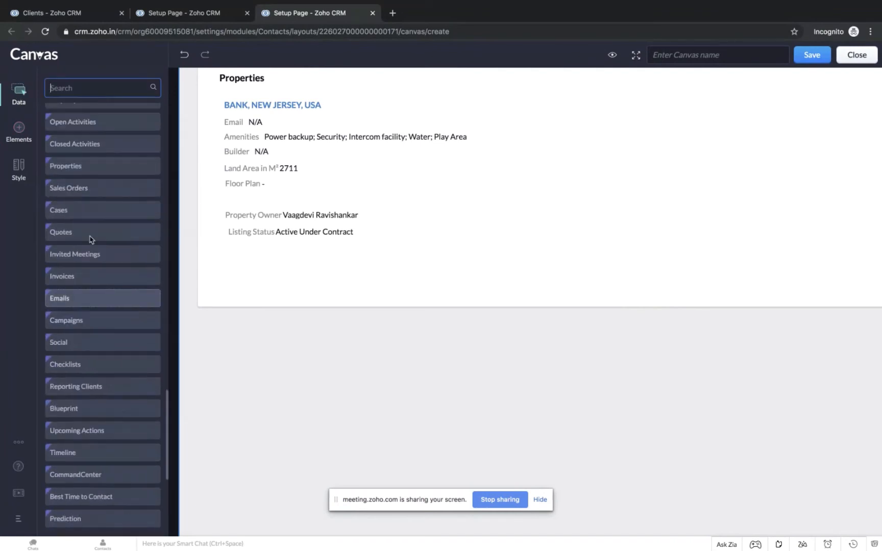
scroll(102, 176, "up", 2)
left_click_drag(102, 161, 208, 341)
scroll(299, 447, "down", 2)
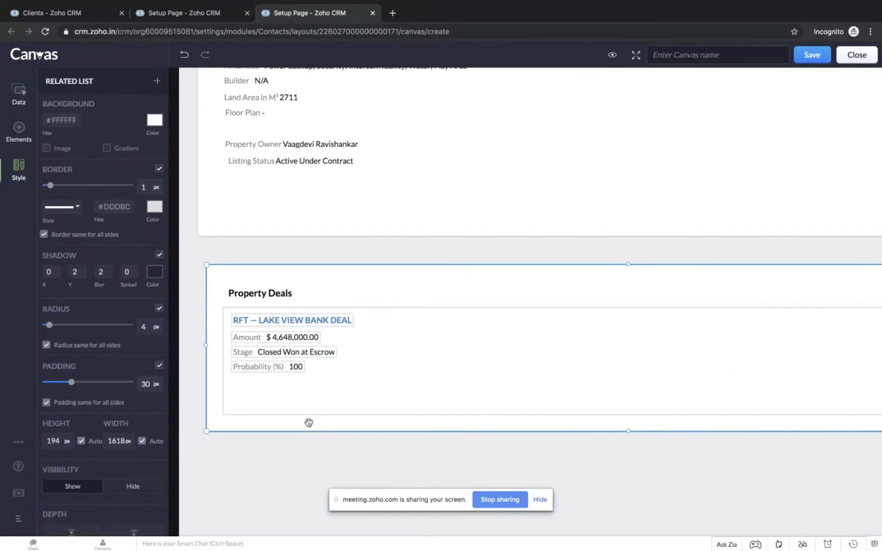
left_click_drag(308, 431, 308, 479)
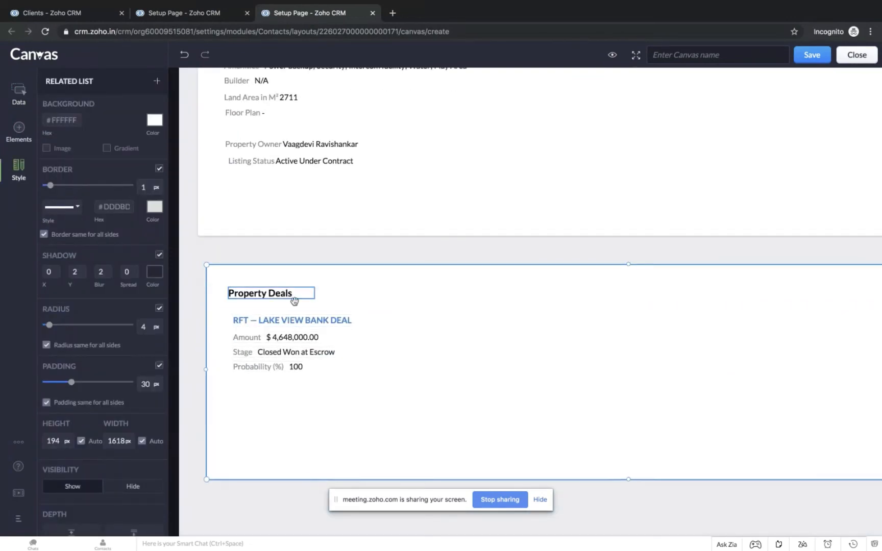
Step: Add the Type field below Probability (%) in the Property Deals record area
left_click(406, 378)
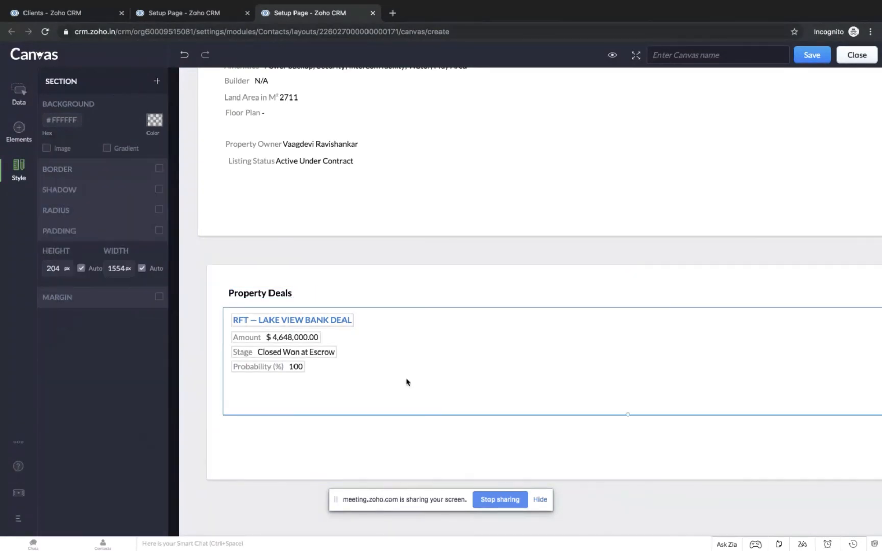
left_click(20, 97)
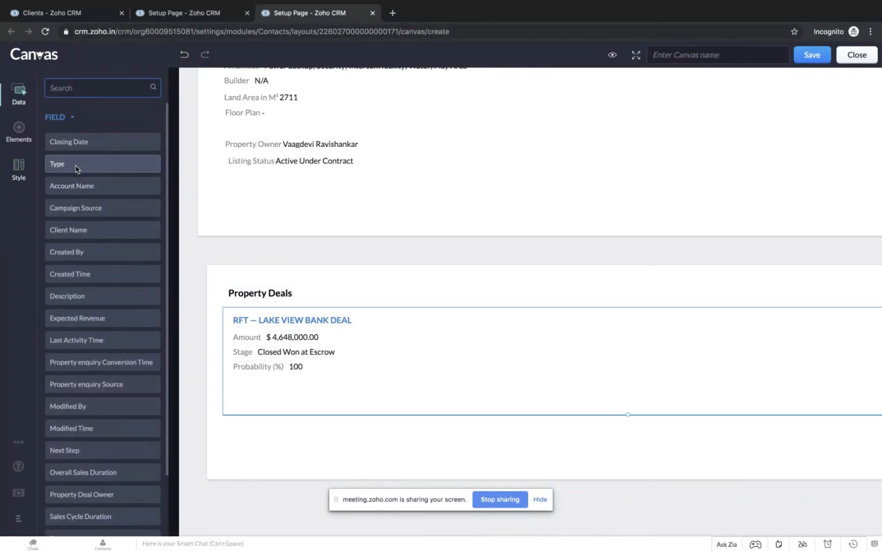
left_click_drag(81, 164, 234, 385)
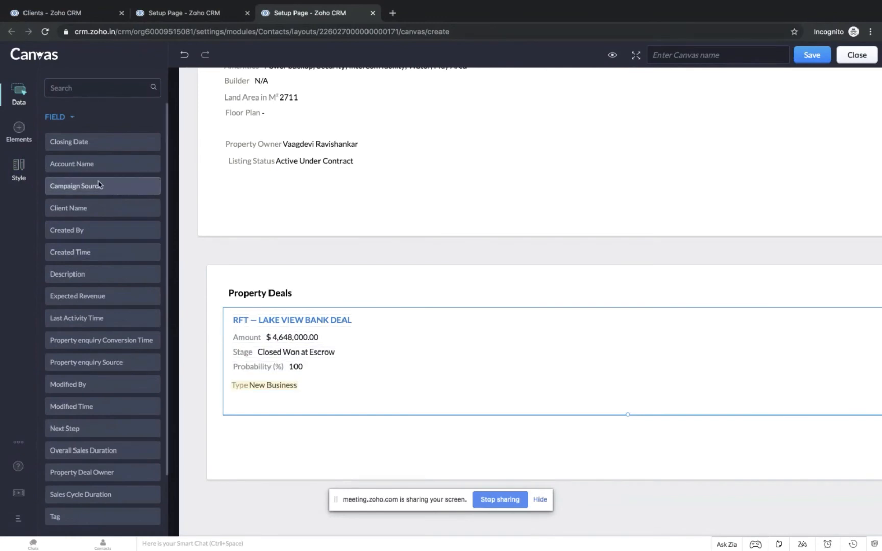
Step: Add the Closing Date field beside the deal name in the Property Deals record area
left_click_drag(98, 148, 420, 333)
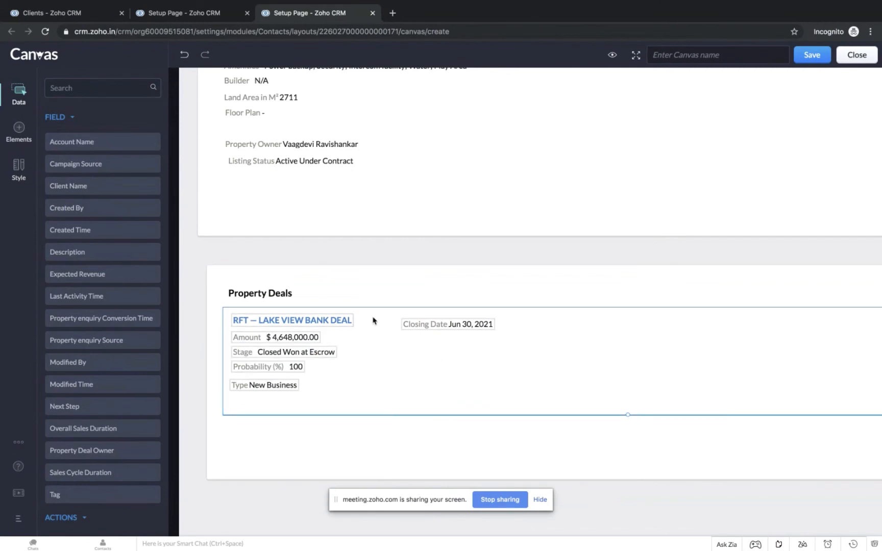
Step: Add Edit, Clone, Find and Merge Duplicates and More action buttons in a row across the blank half of the Customer Overview section
scroll(373, 320, "up", 6)
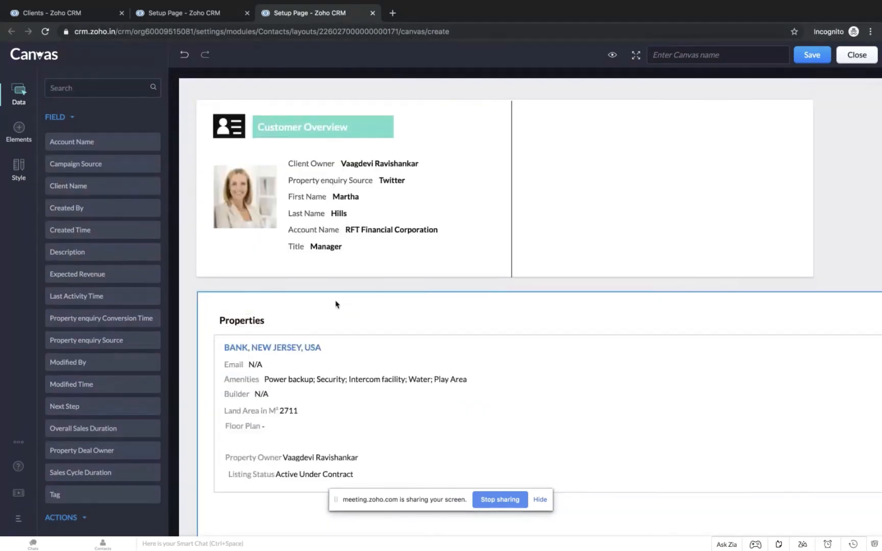
left_click(19, 89)
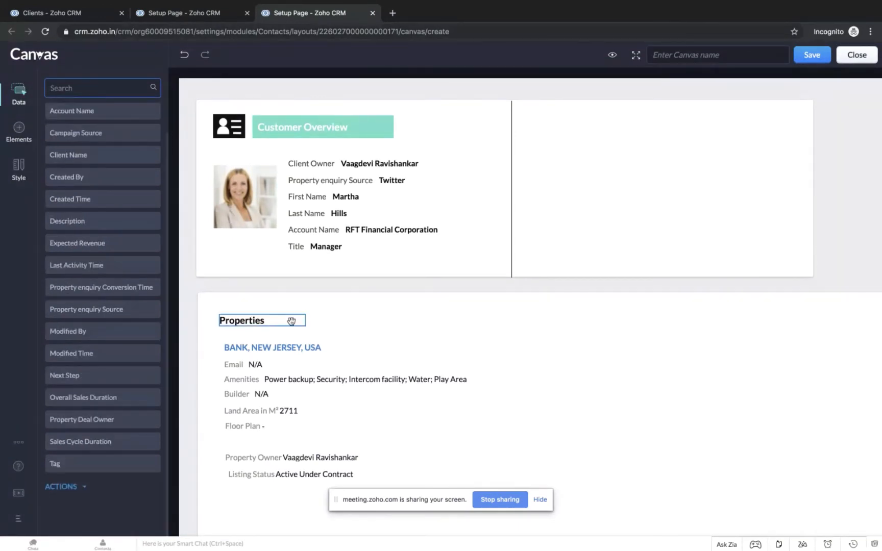
left_click(270, 287)
left_click(18, 90)
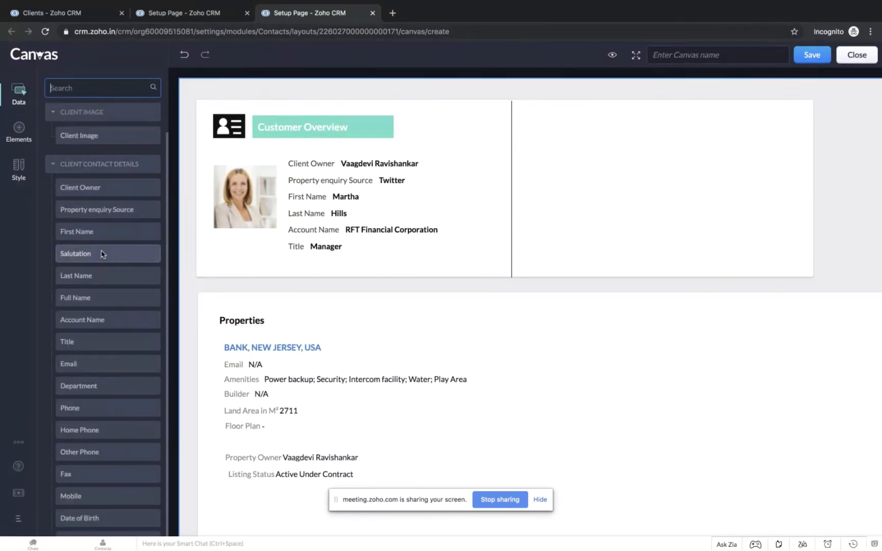
scroll(103, 255, "down", 10)
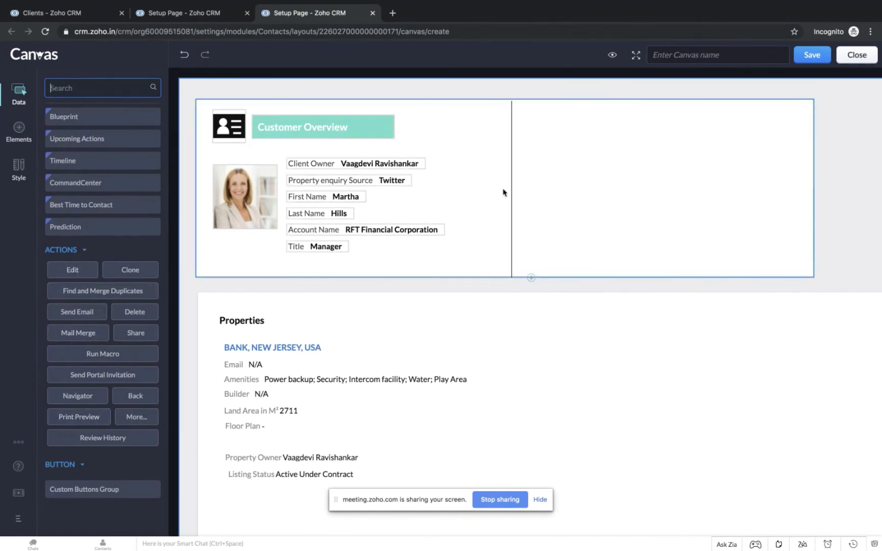
mouse_move(75, 271)
left_mouse_down()
mouse_move(574, 174)
mouse_move(549, 125)
mouse_move(586, 117)
left_mouse_up()
mouse_move(124, 293)
left_mouse_down()
mouse_move(700, 115)
mouse_move(636, 116)
left_mouse_up()
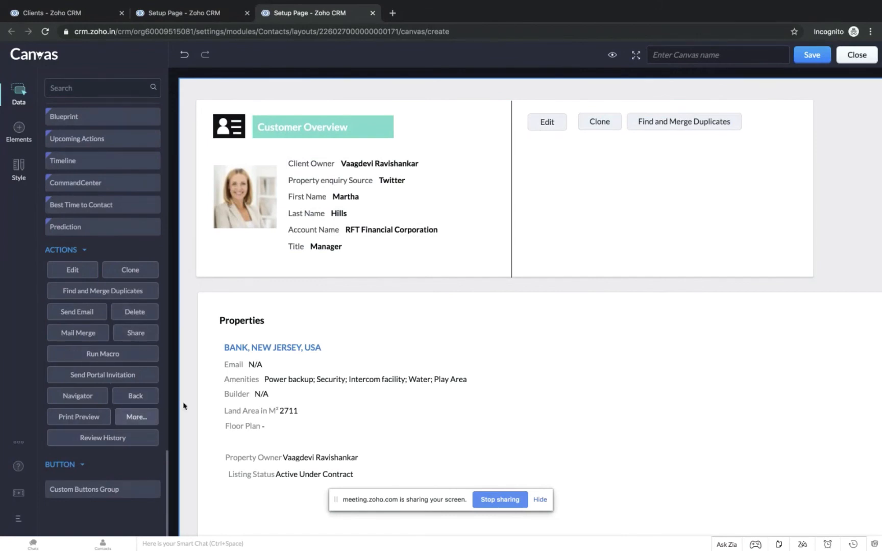
left_click_drag(185, 406, 761, 116)
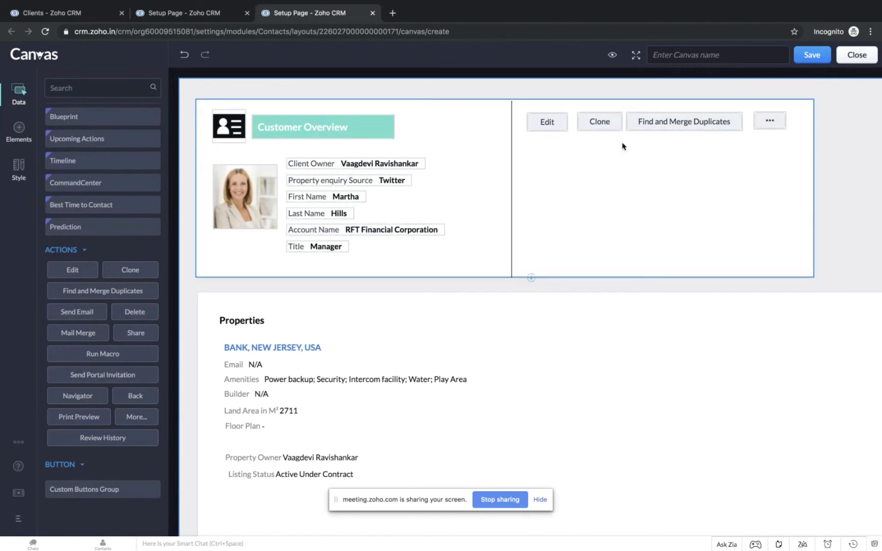
Step: Set the Edit button's background colour to the light orange #F5B473
left_click(561, 123)
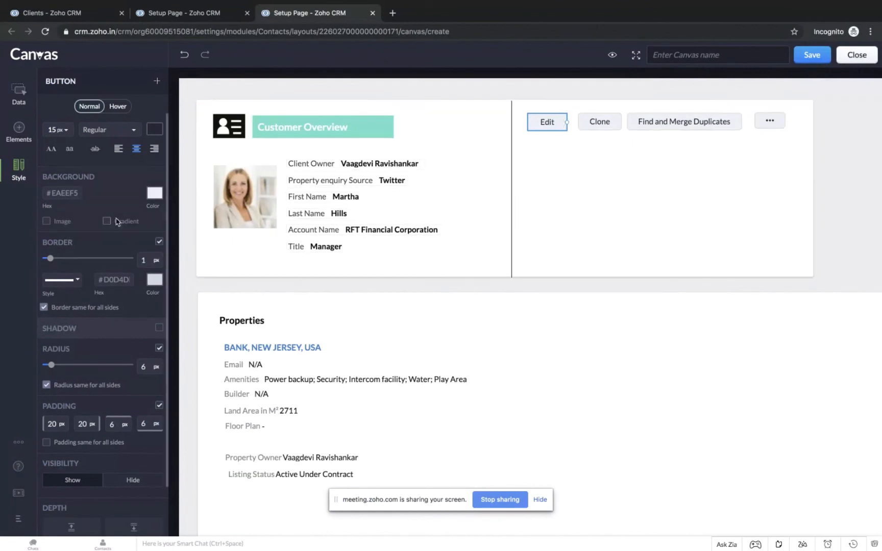
left_click(155, 193)
left_click(180, 263)
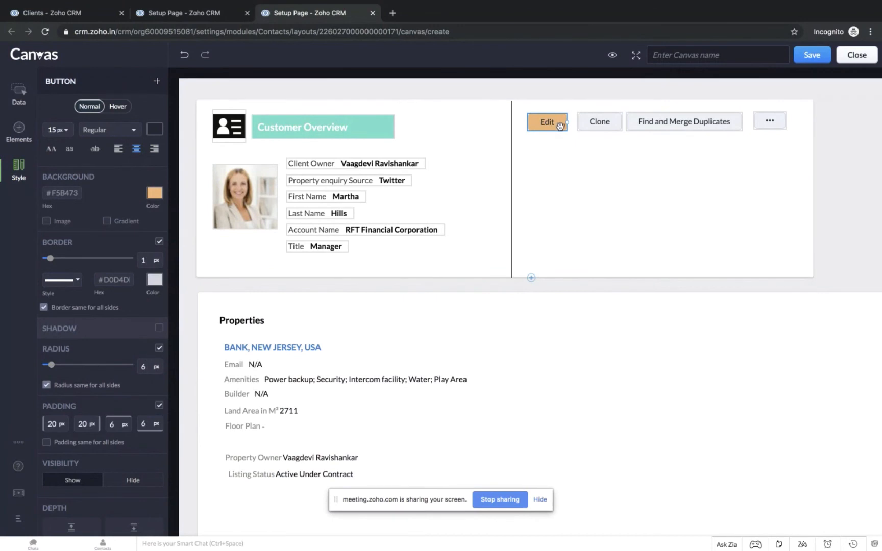
Step: Copy the Edit button's style and paste it onto the Clone and Find and Merge Duplicates buttons
left_click(595, 123)
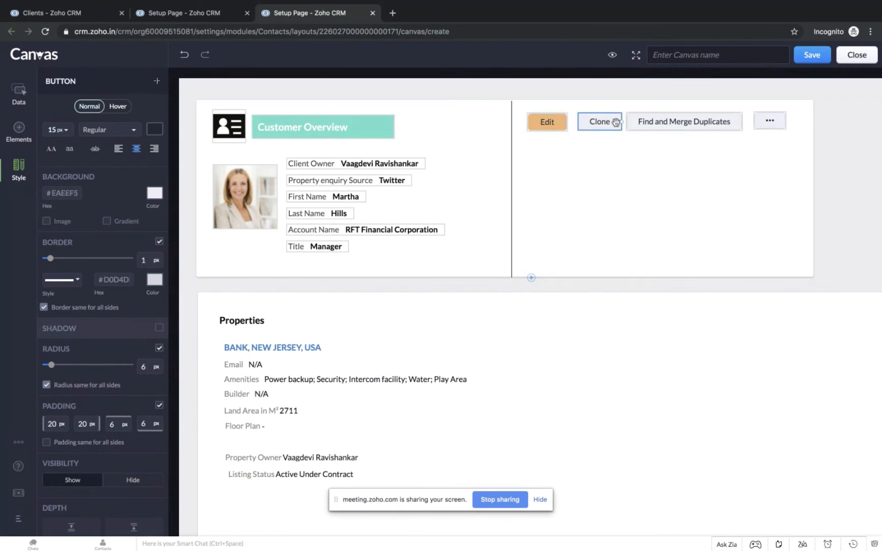
left_click(562, 130)
right_click(561, 129)
left_click(603, 177)
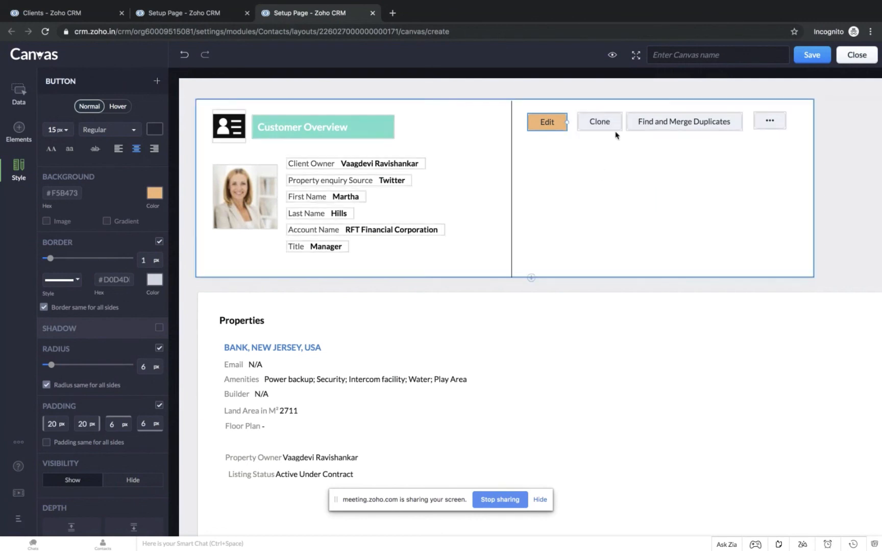
left_click(615, 123)
right_click(615, 123)
left_click(636, 194)
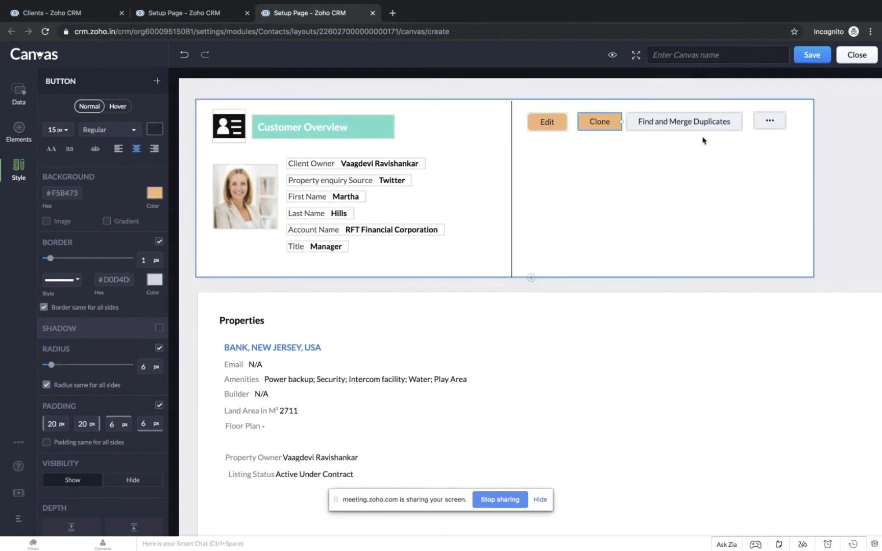
left_click(730, 124)
right_click(734, 123)
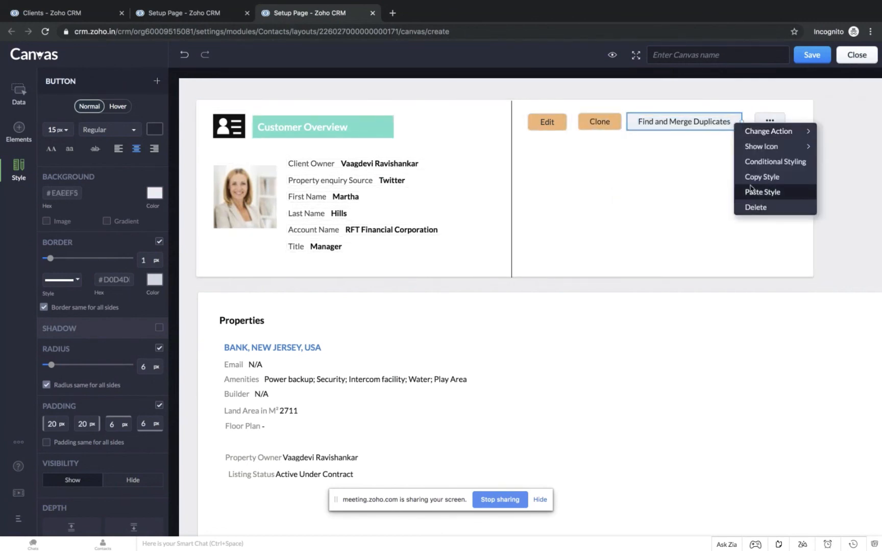
left_click(750, 189)
Step: Try pasting the copied style onto the More (three-dot) button and undo it
left_click(772, 121)
right_click(778, 123)
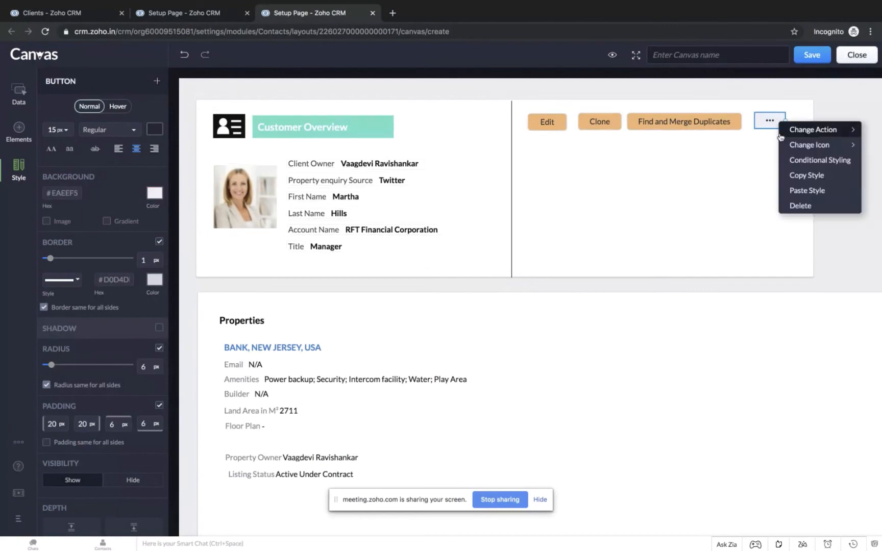
left_click(795, 192)
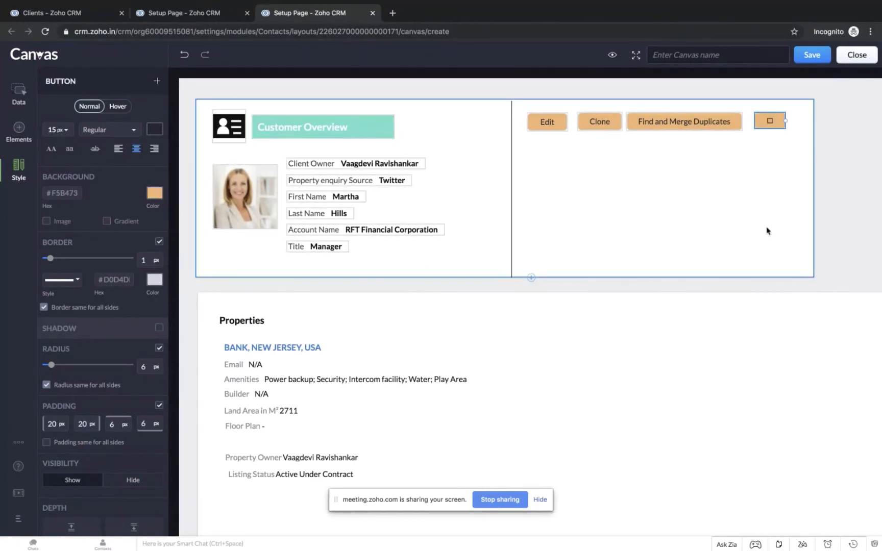
key("ctrl+z")
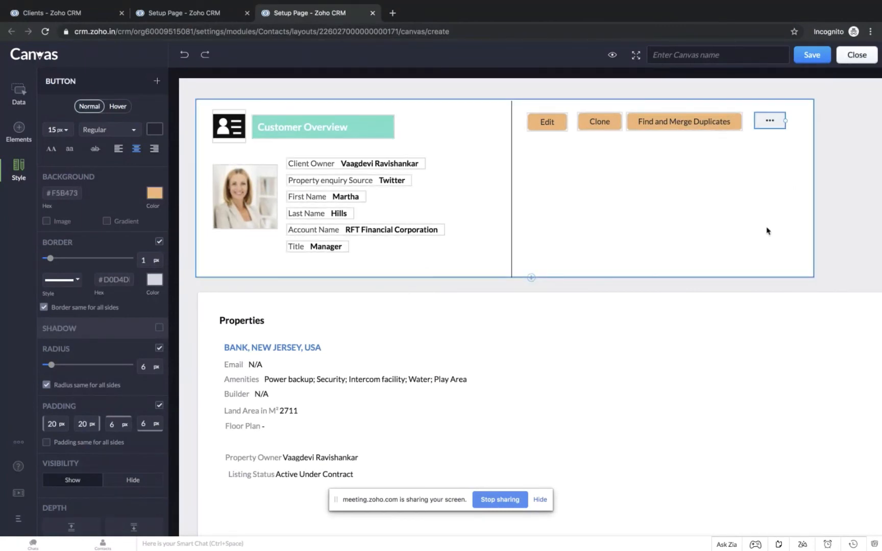
Step: Examine the client fields, components, actions and custom buttons available for the canvas
left_click(18, 95)
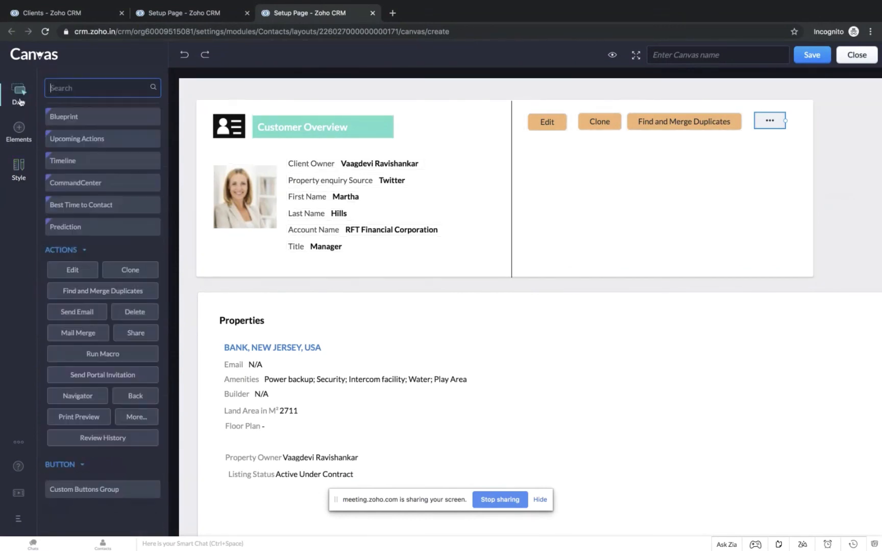
scroll(119, 255, "up", 15)
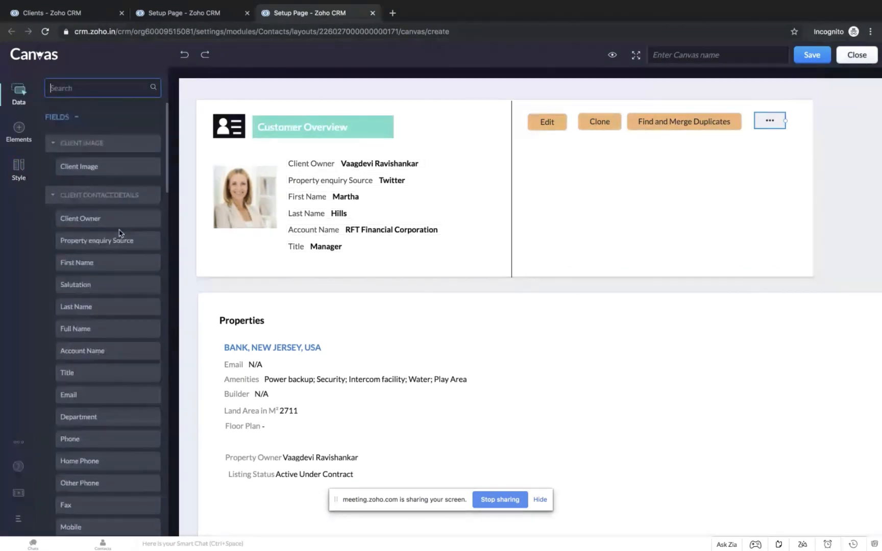
scroll(120, 233, "down", 5)
scroll(120, 234, "down", 10)
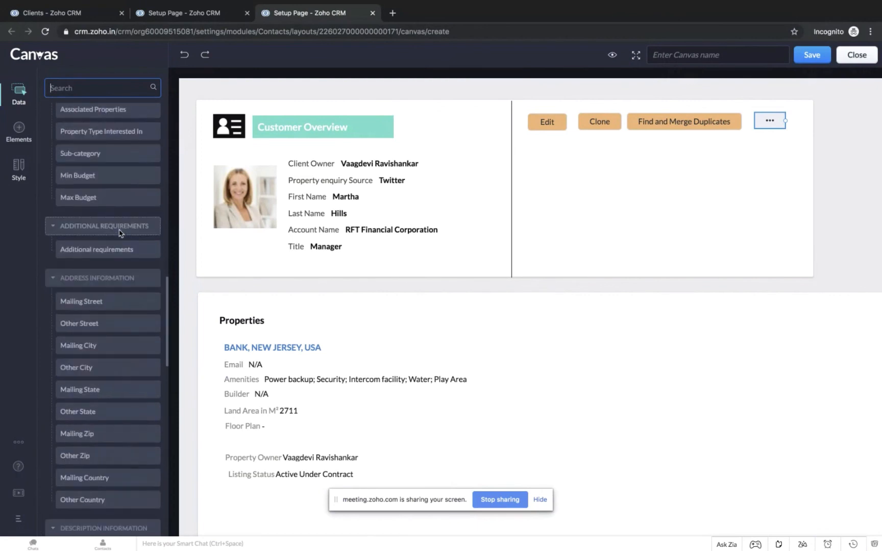
scroll(121, 233, "down", 10)
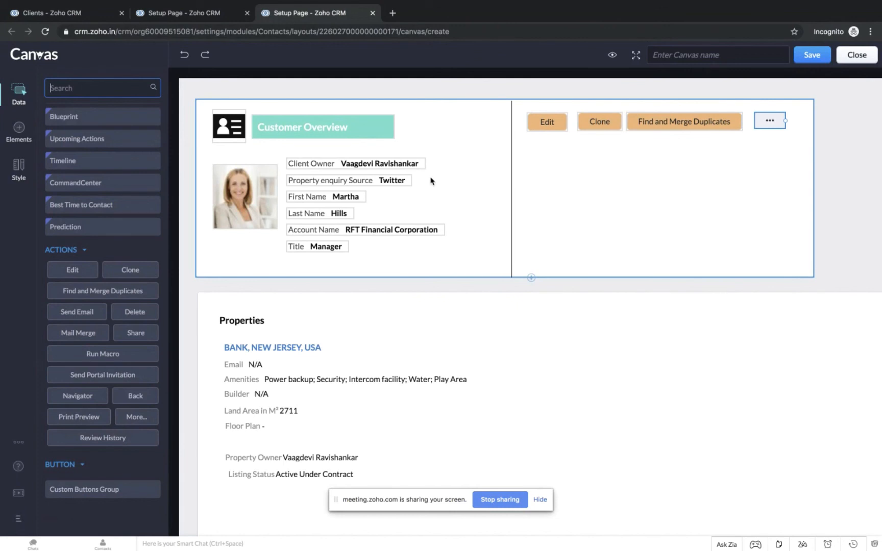
Step: Start a canvas rule for the Type value in Property Deals and name it "glow green for new business"
scroll(430, 182, "down", 7)
scroll(429, 179, "up", 4)
scroll(429, 177, "down", 3)
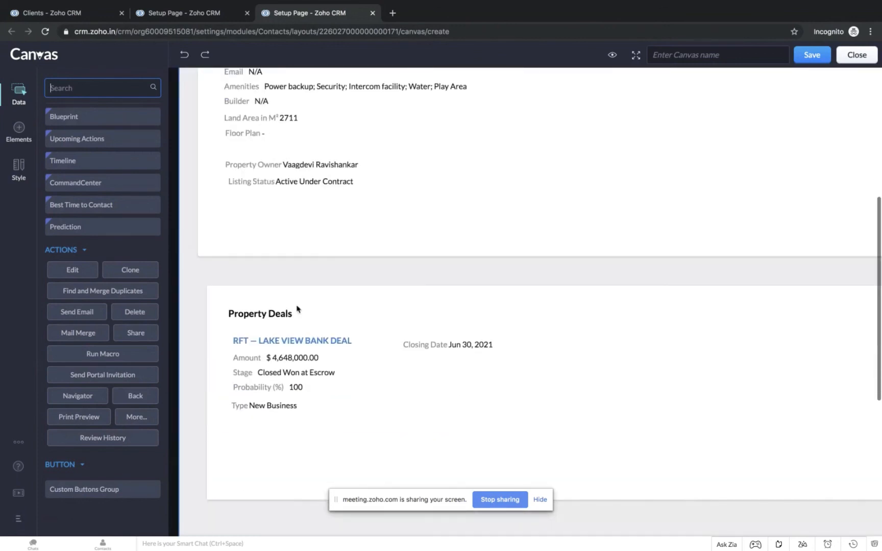
left_click(258, 406)
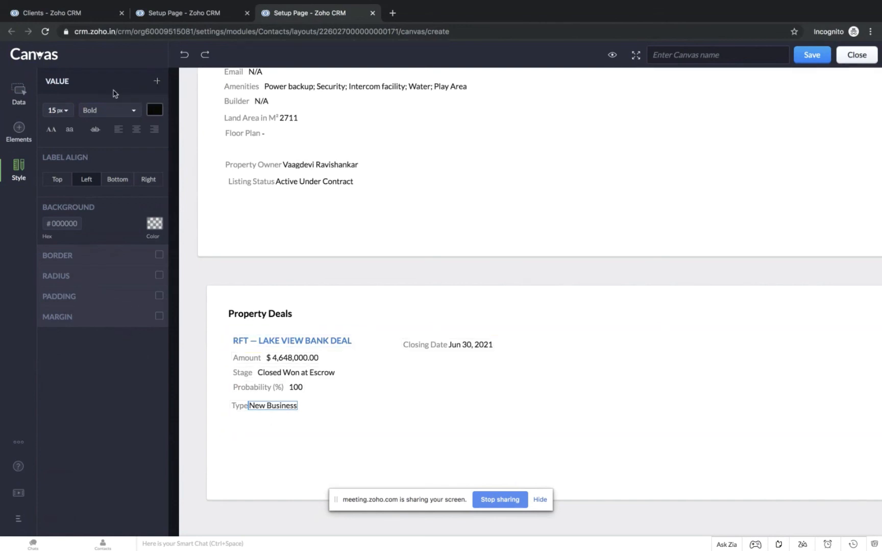
scroll(92, 99, "up", 5)
scroll(111, 82, "down", 5)
left_click(158, 83)
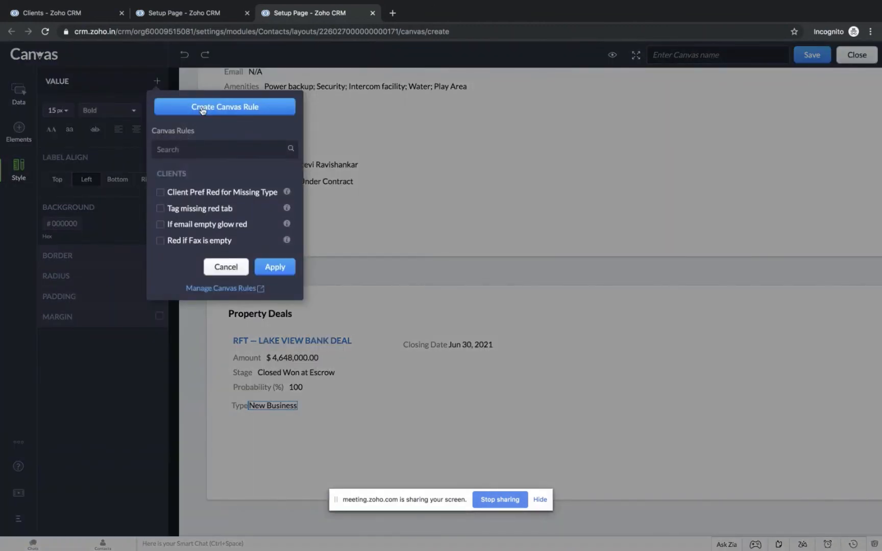
left_click(203, 106)
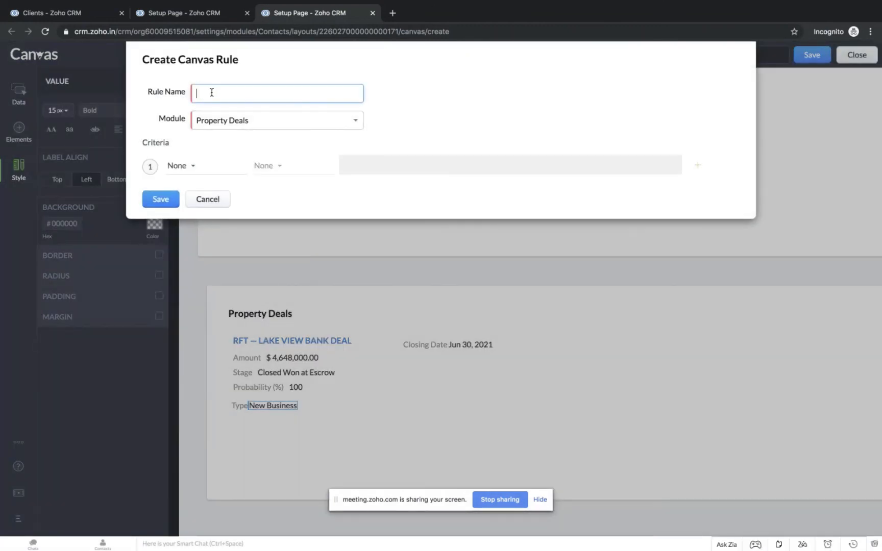
type("glow green for new business")
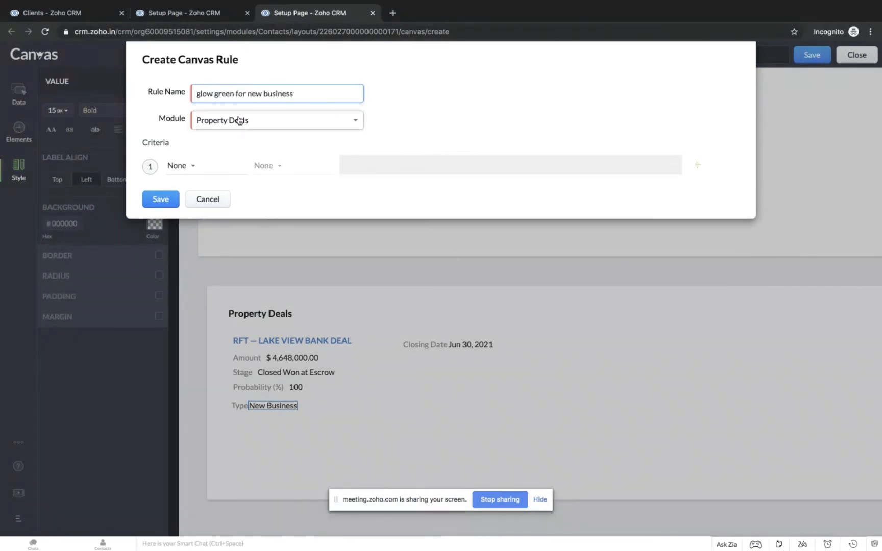
Step: Set the rule's criteria to Type is New Business and save the rule
left_click(183, 166)
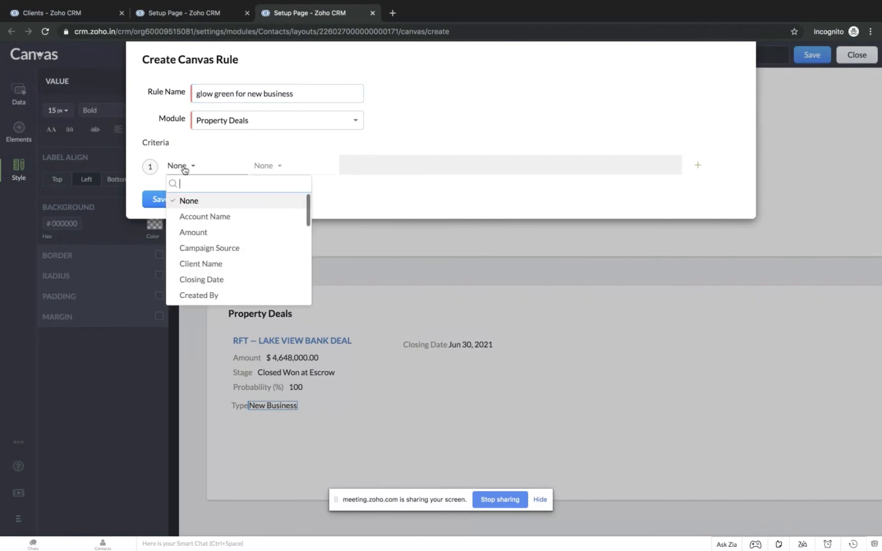
type("type")
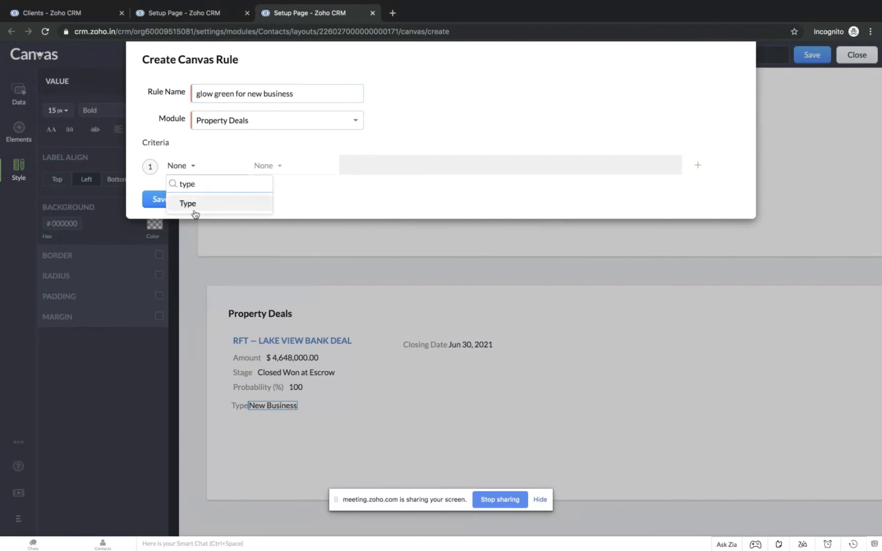
left_click(193, 204)
left_click(260, 167)
left_click(269, 199)
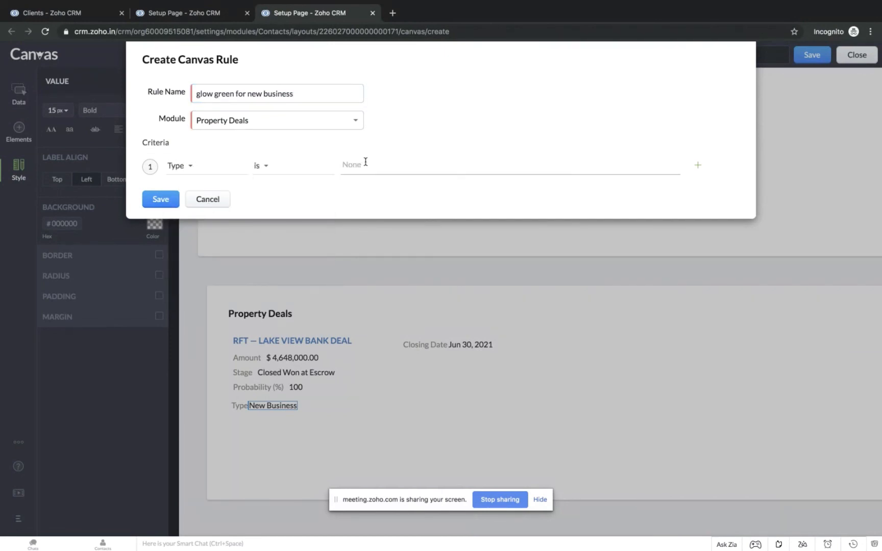
left_click(366, 163)
left_click(365, 205)
left_click(166, 200)
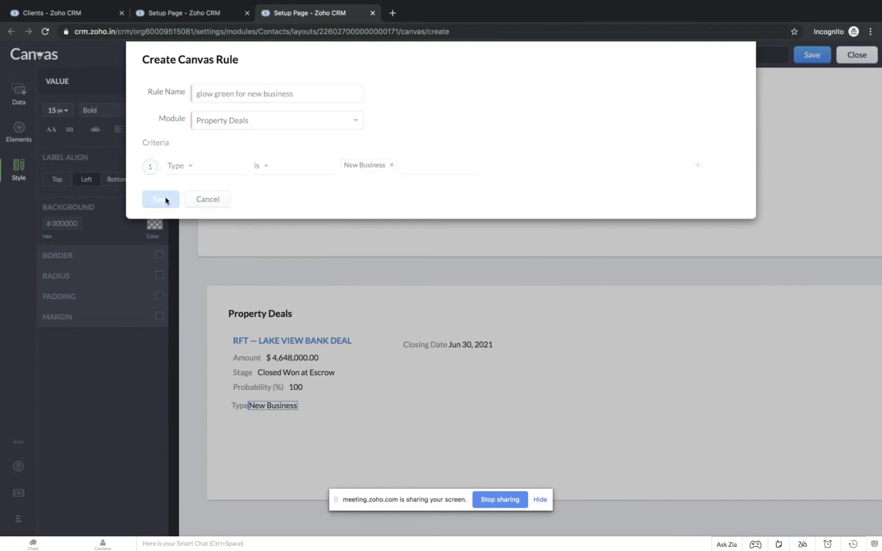
Step: Apply the "glow green for new business" rule to the Type value and give its style a #389235 green background
scroll(166, 200, "down", 2)
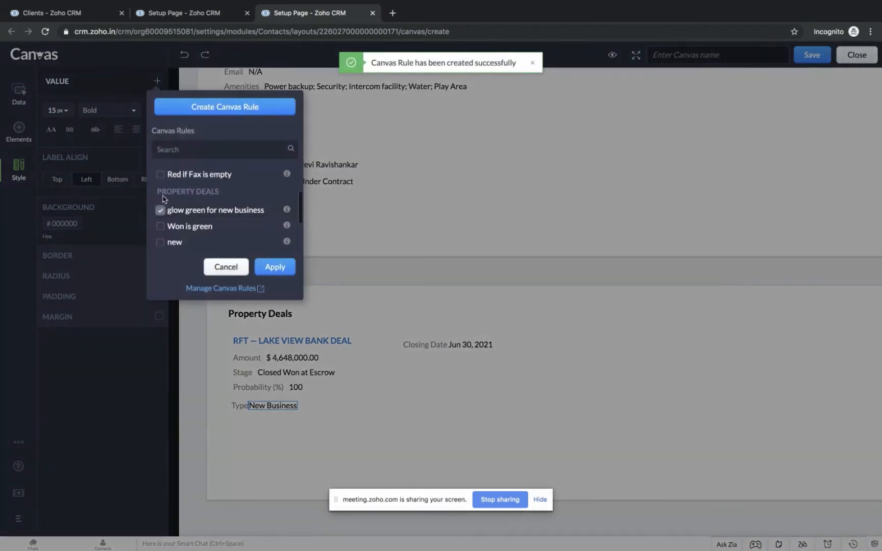
left_click(265, 271)
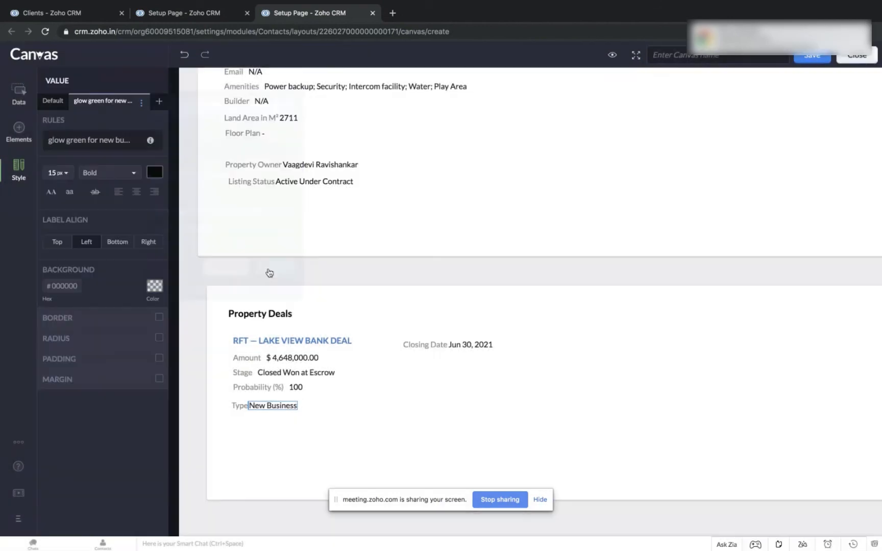
left_click(155, 286)
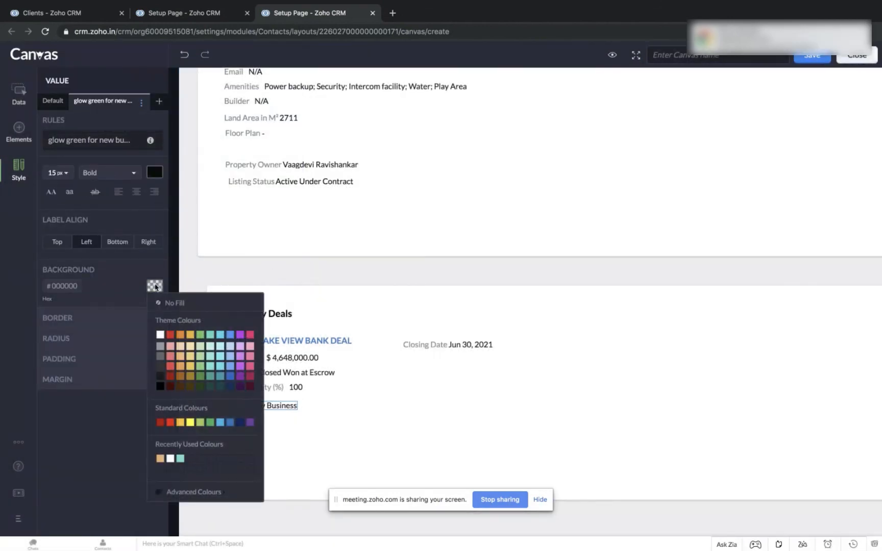
left_click(201, 377)
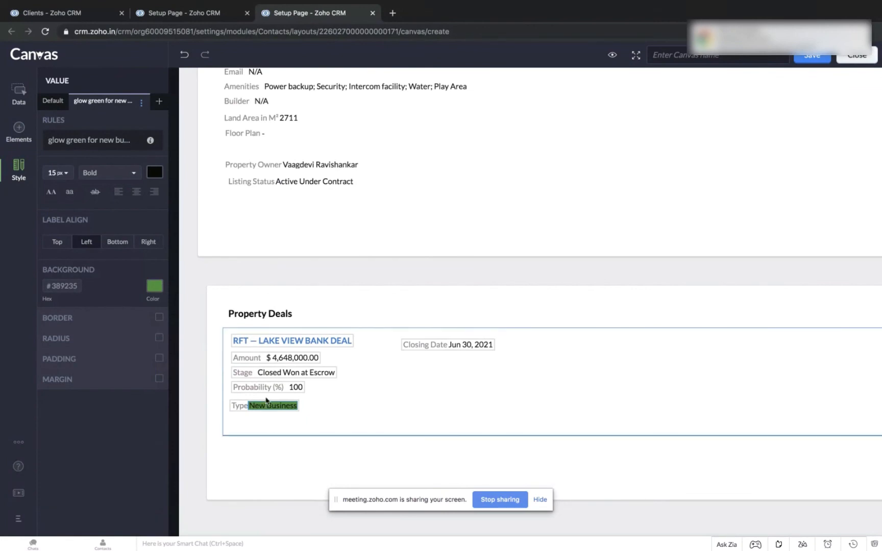
Step: Compare the Type value's default style with its "glow green for new business" rule style
left_click(53, 101)
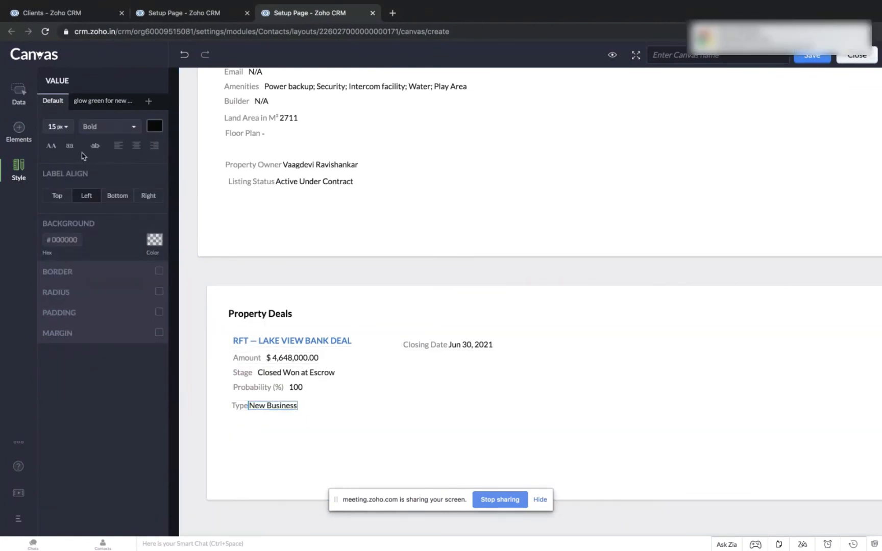
left_click(92, 102)
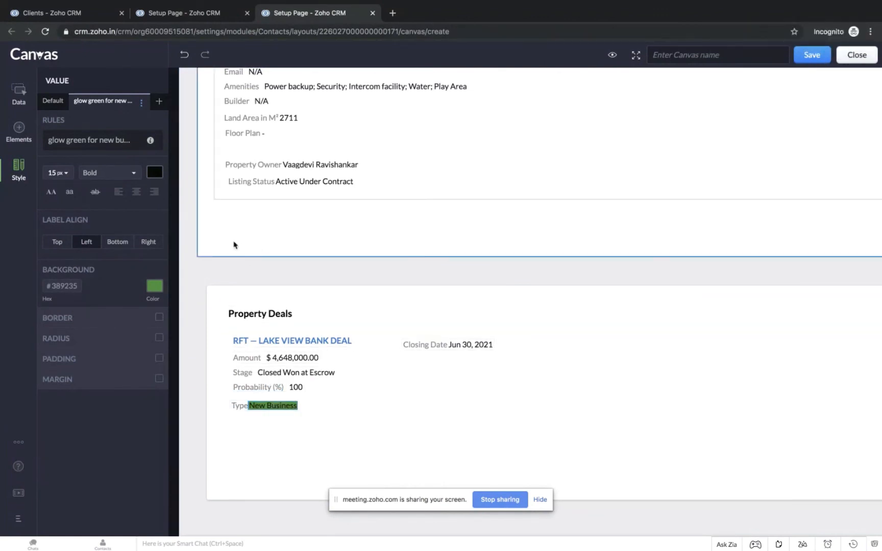
Step: Hide the Property Deals related list on the canvas and set its visibility back to Show
left_click(290, 180)
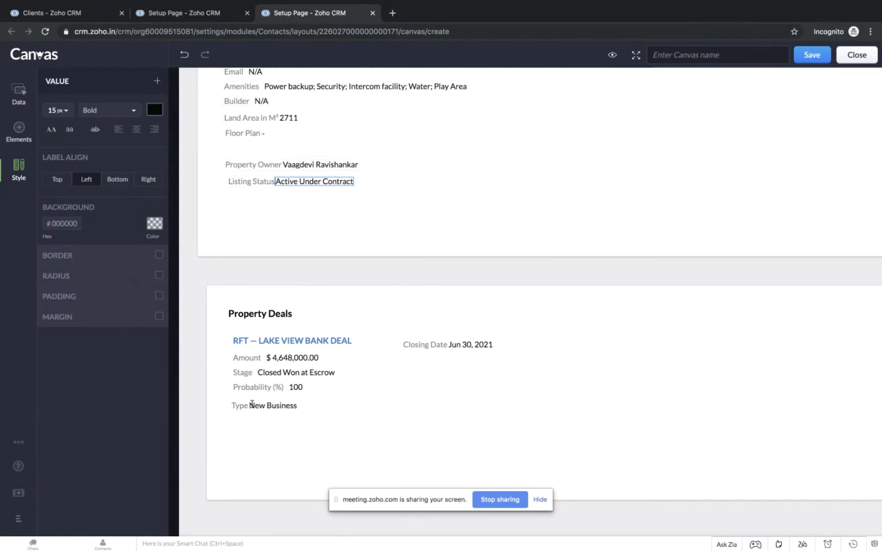
left_click(405, 299)
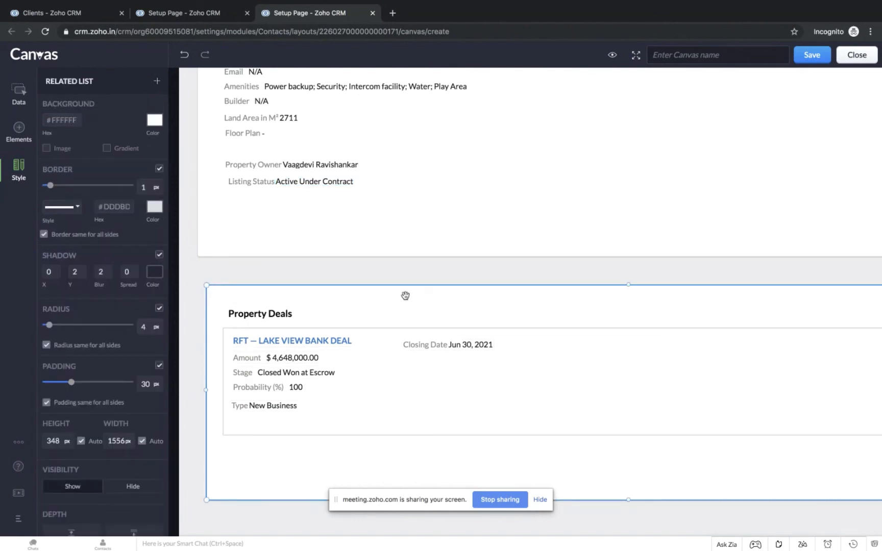
scroll(107, 465, "down", 2)
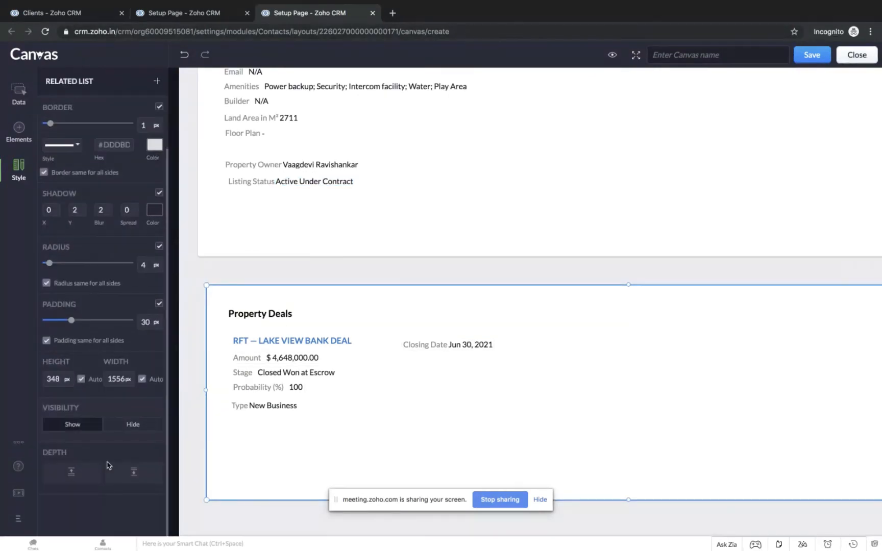
scroll(80, 433, "up", 2)
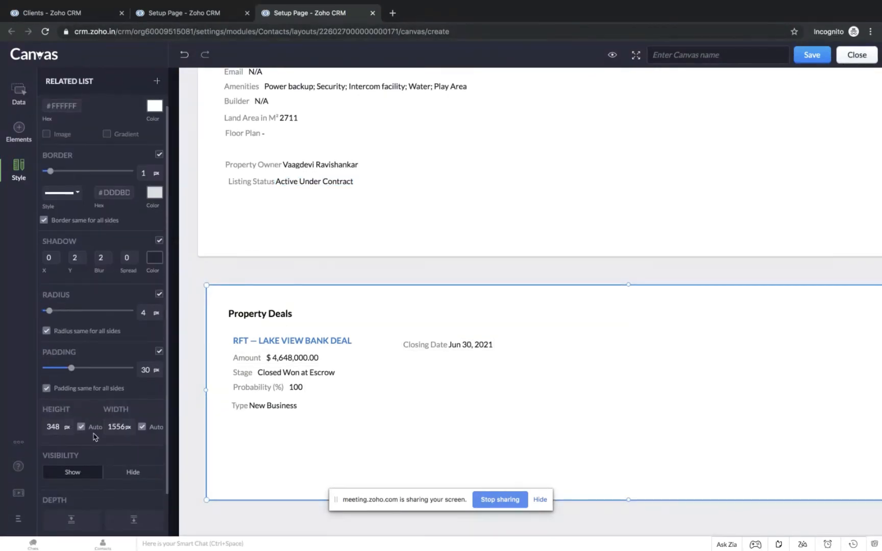
left_click(129, 474)
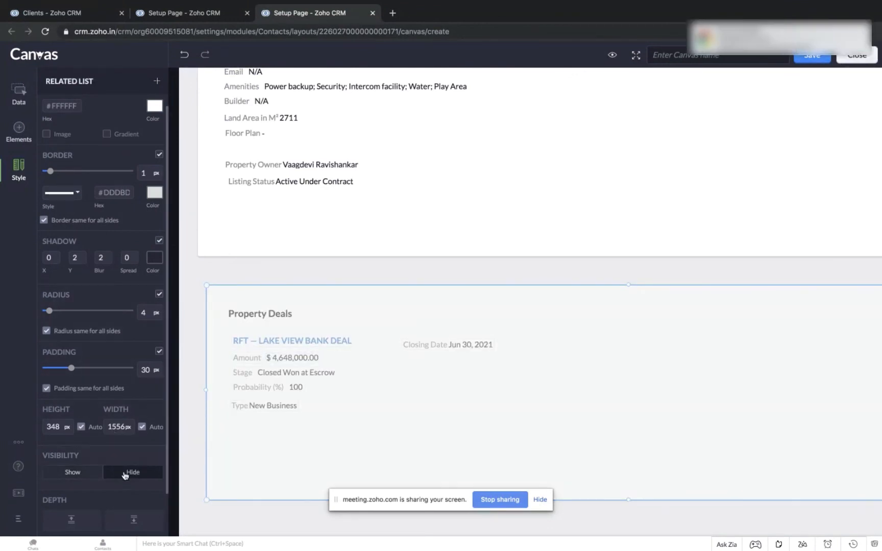
left_click(75, 473)
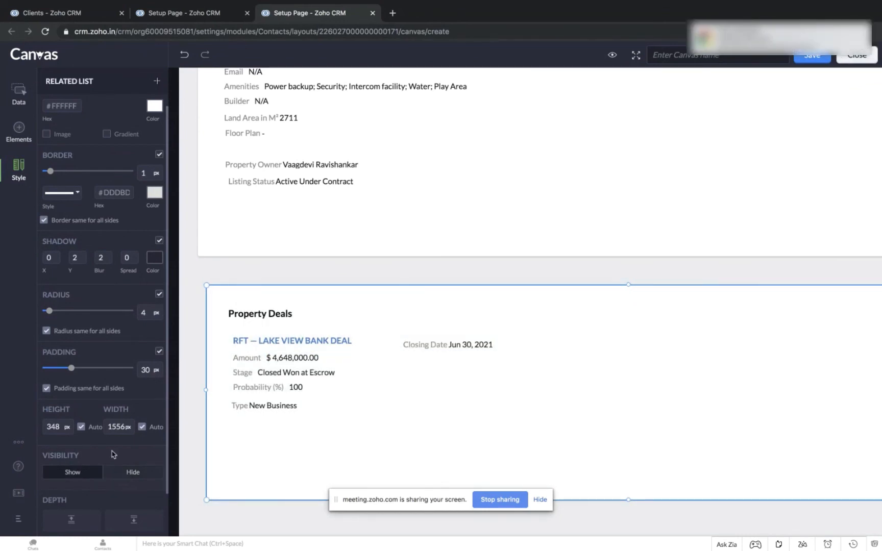
scroll(298, 339, "up", 6)
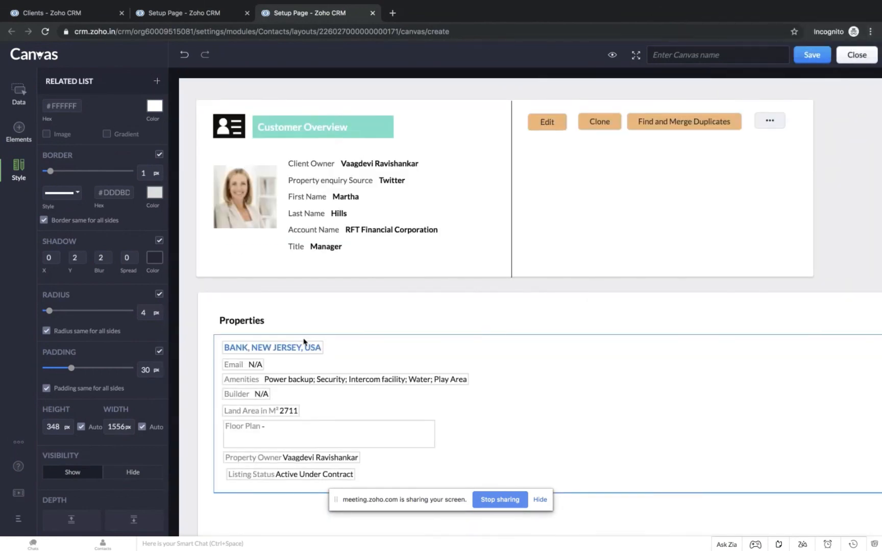
left_click(19, 128)
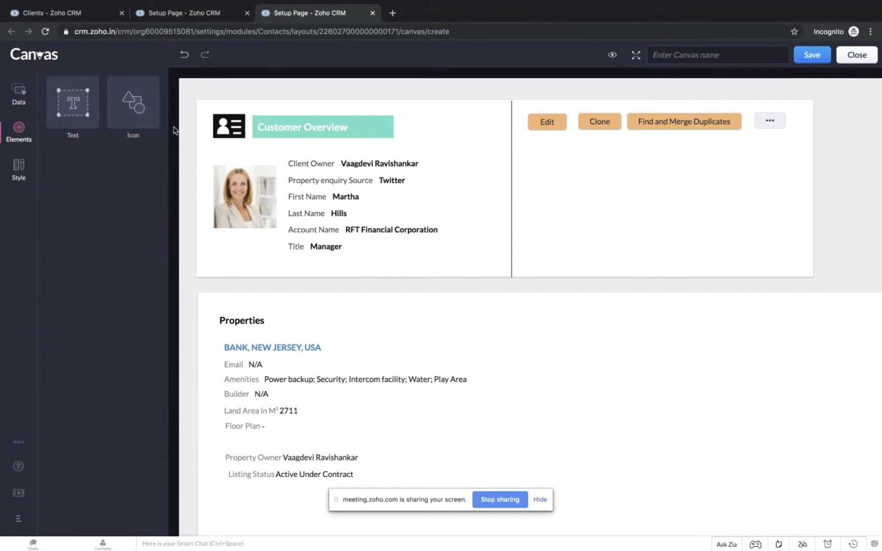
left_click(20, 91)
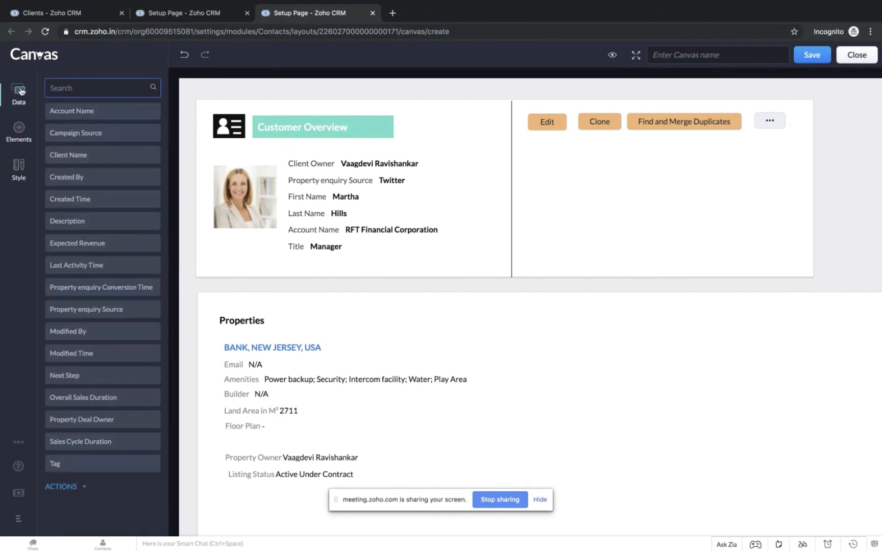
left_click(26, 175)
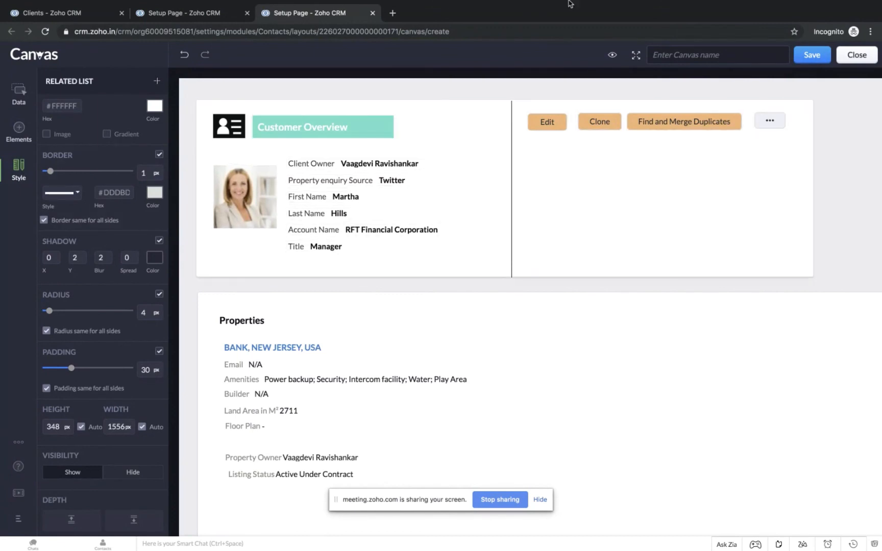
Step: Name the canvas "Example view" and save it
left_click(654, 77)
type("Example")
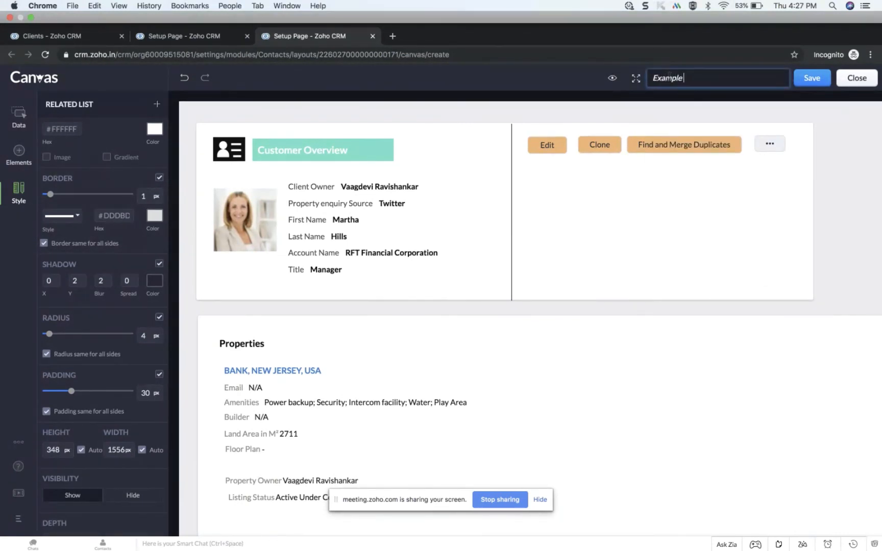
type(" view")
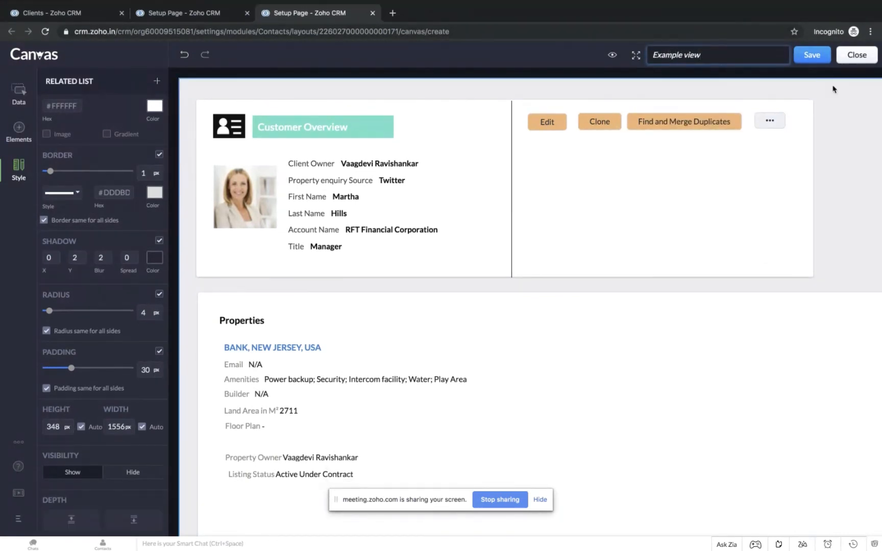
left_click(811, 55)
left_click(810, 57)
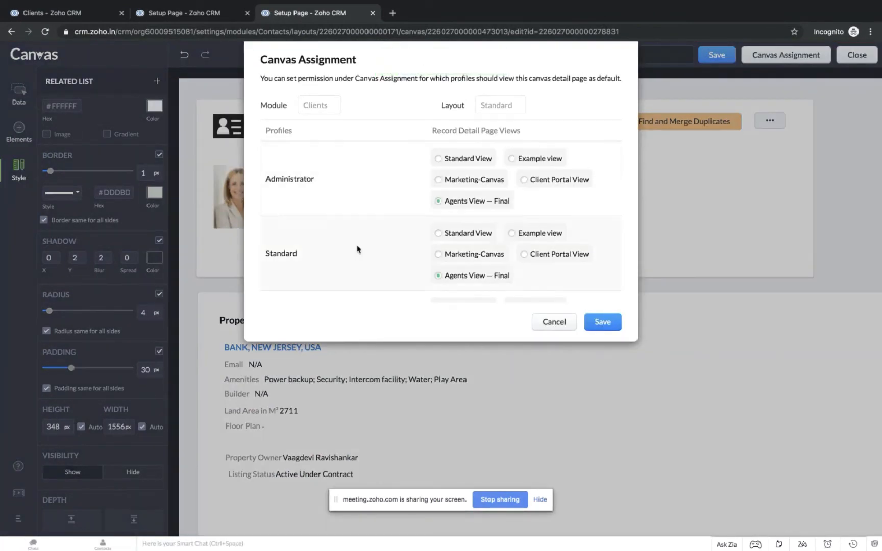
Step: Review which record detail page view each profile gets in the Clients canvas assignment and save the assignment
scroll(330, 235, "down", 3)
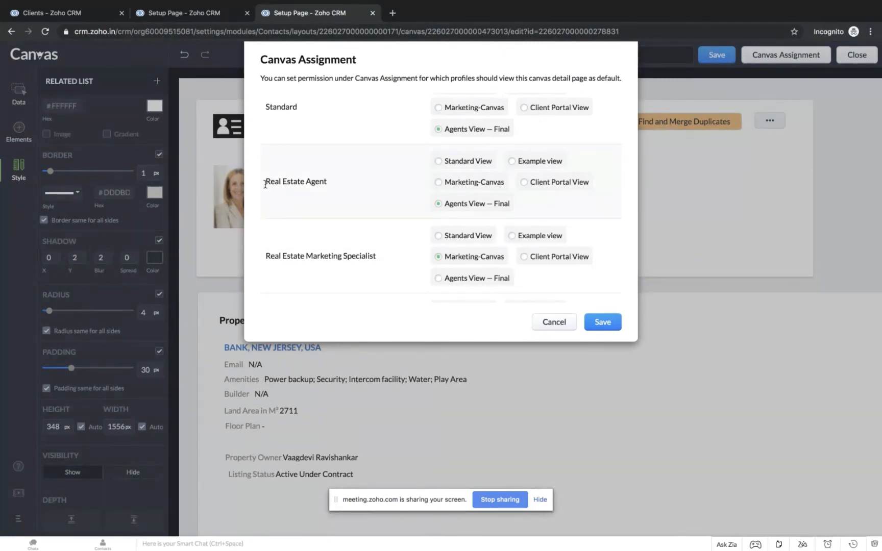
left_click_drag(265, 184, 335, 186)
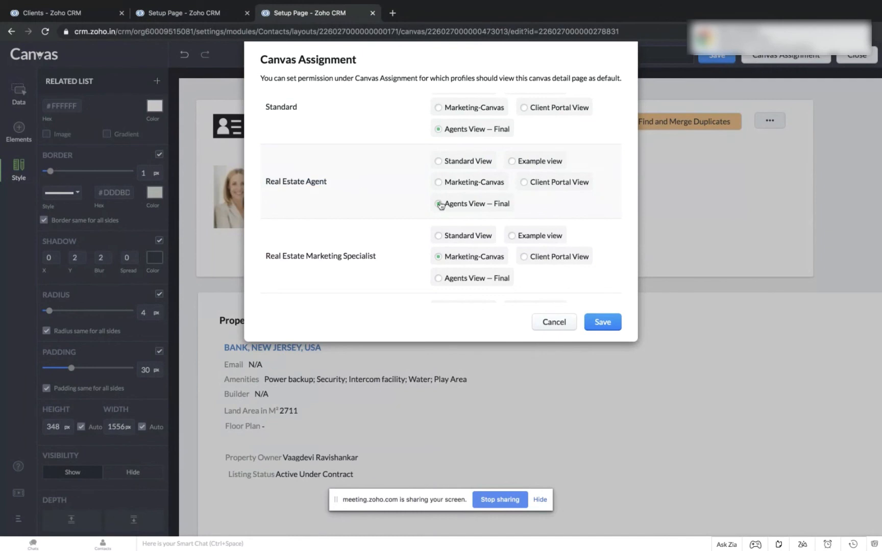
scroll(340, 227, "down", 3)
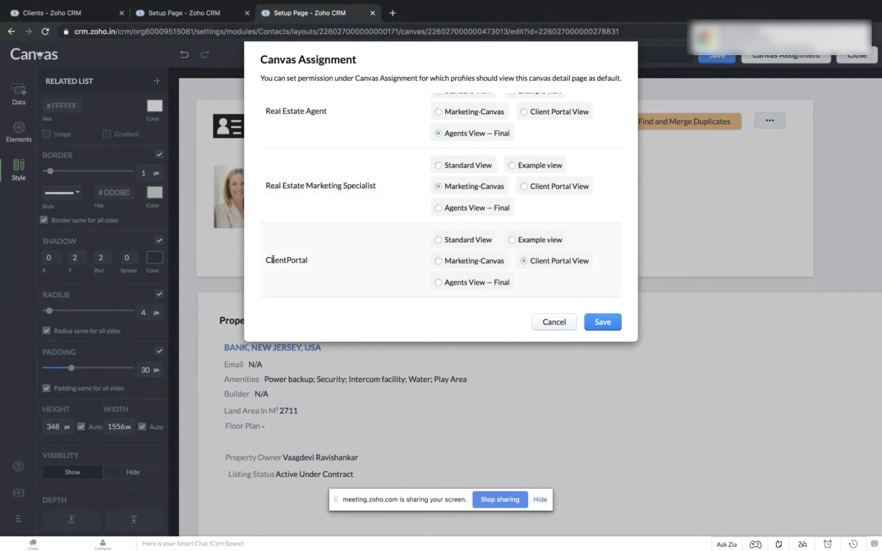
left_click_drag(273, 259, 312, 263)
scroll(410, 193, "up", 6)
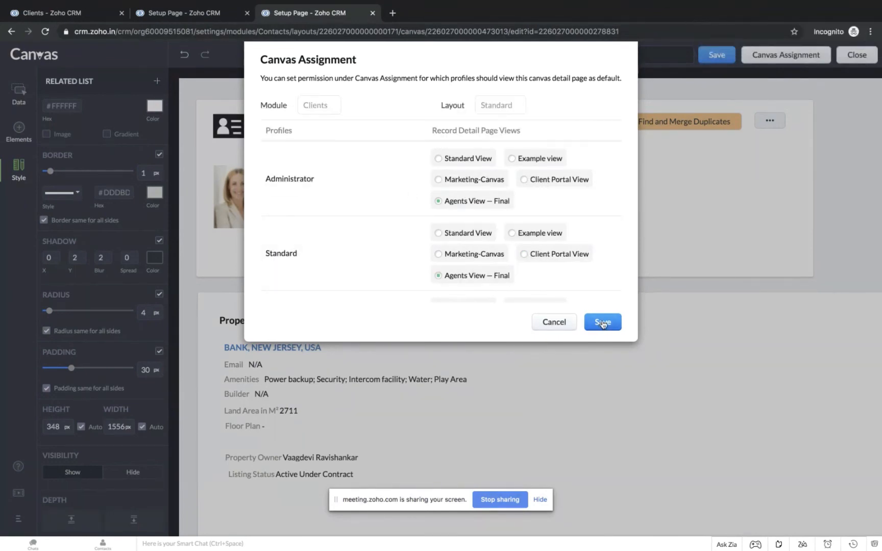
left_click(602, 323)
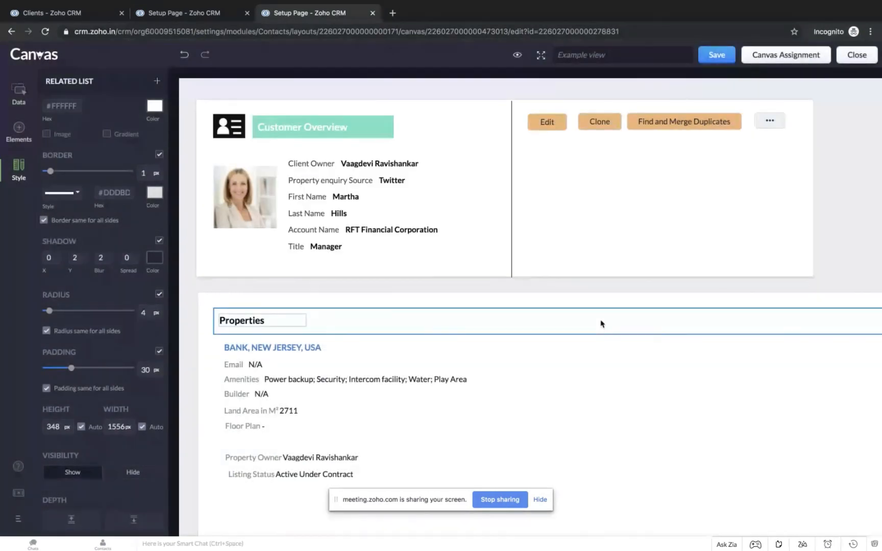
Step: Close the canvas editor and open the first client's record from the Clients module
left_click(858, 56)
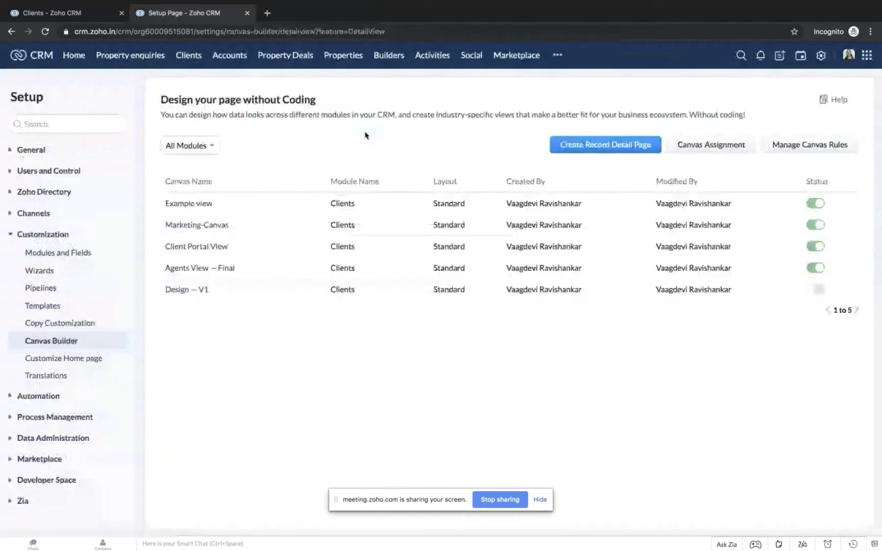
left_click(188, 55)
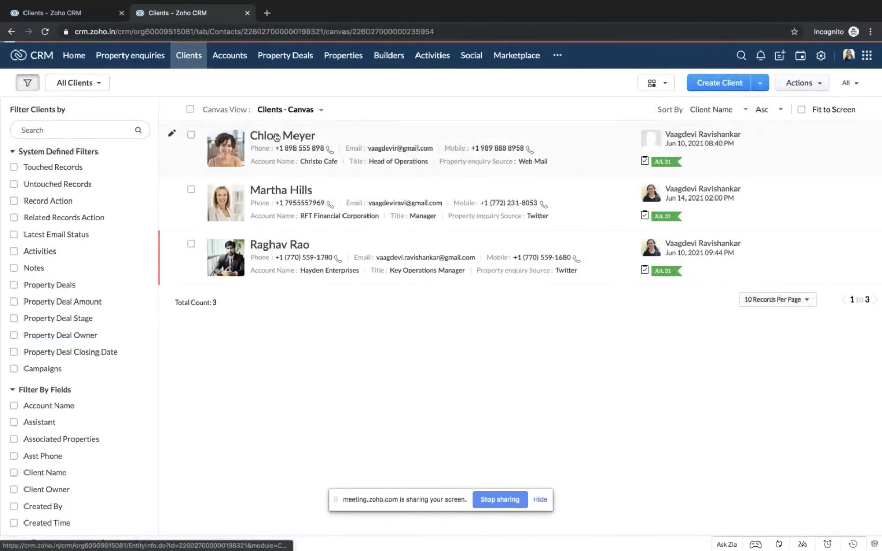
left_click(276, 137)
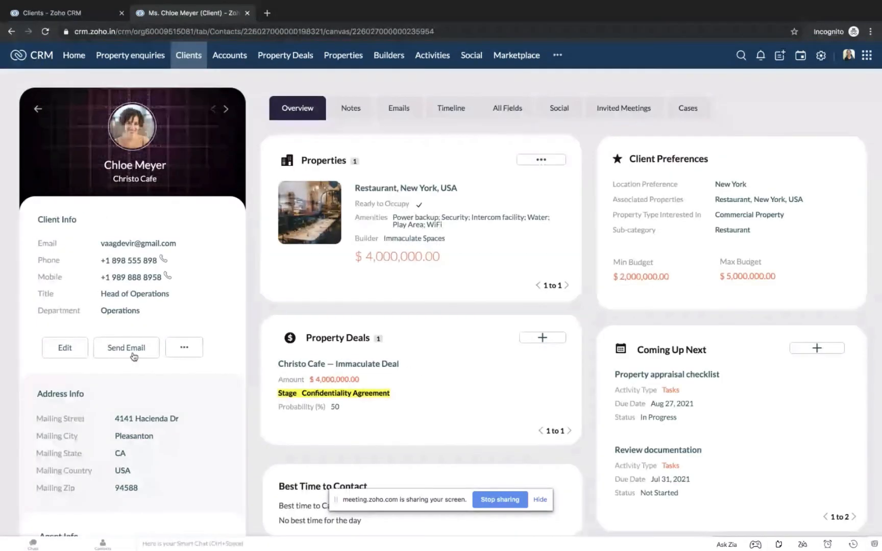
Step: Open the client's Mobile number for inline editing in Client Info and cancel the edit
scroll(163, 364, "down", 4)
scroll(163, 364, "up", 3)
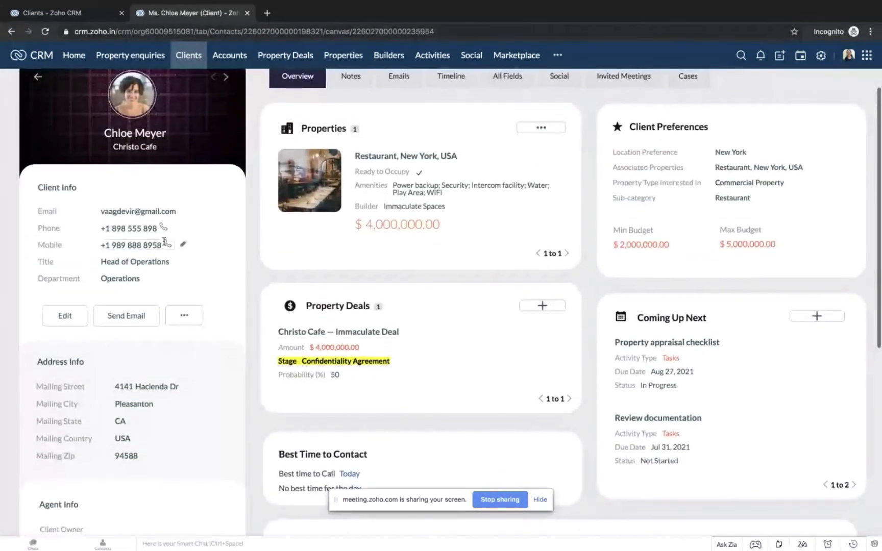
left_click(183, 246)
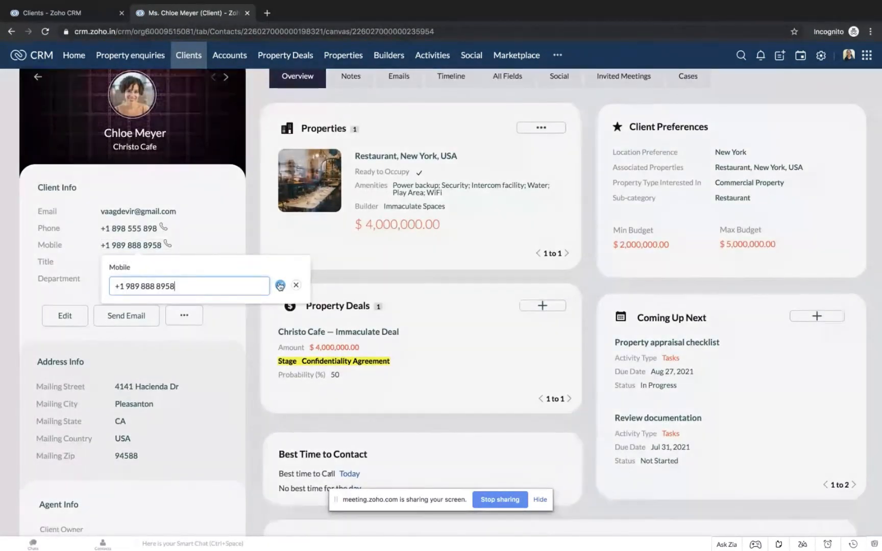
left_click(293, 287)
Step: Change the Client Owner in Agent Info to another user, leaving the email notification off
scroll(125, 436, "down", 6)
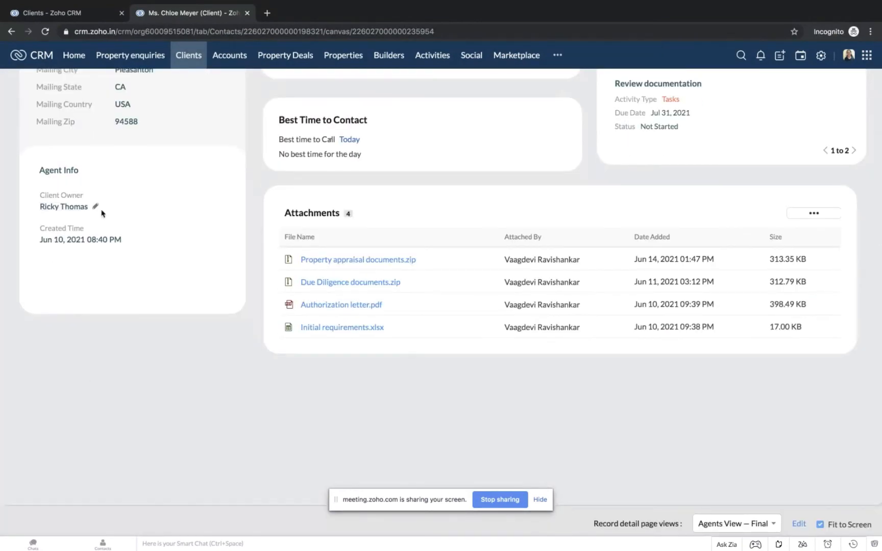
left_click(95, 207)
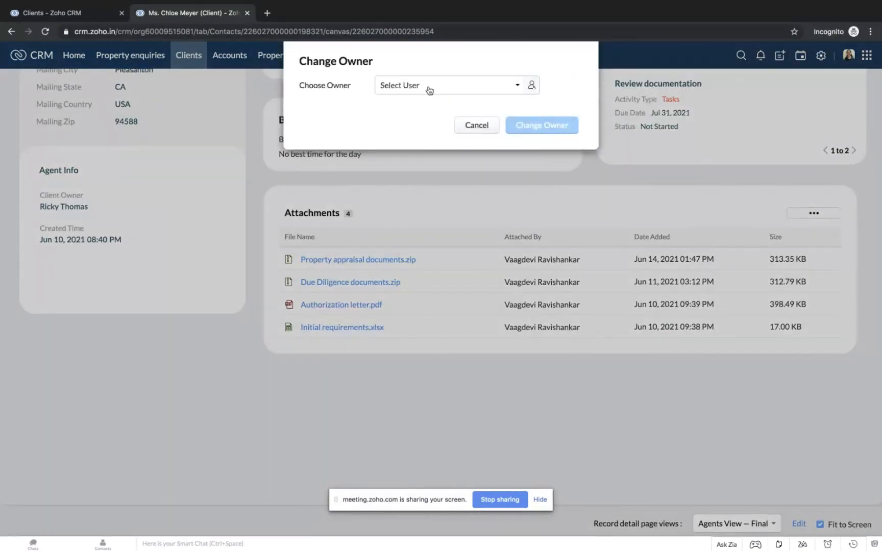
left_click(429, 88)
left_click(427, 130)
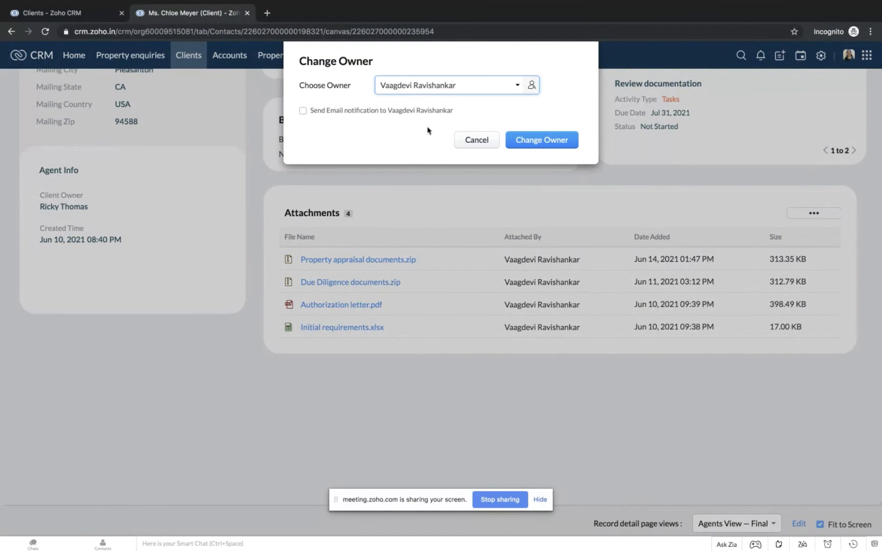
left_click(533, 141)
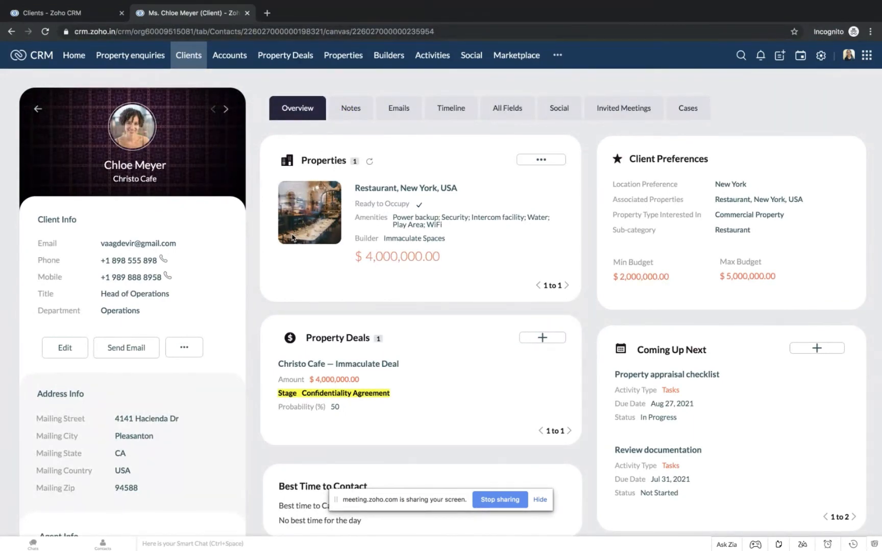
key("ctrl+Left")
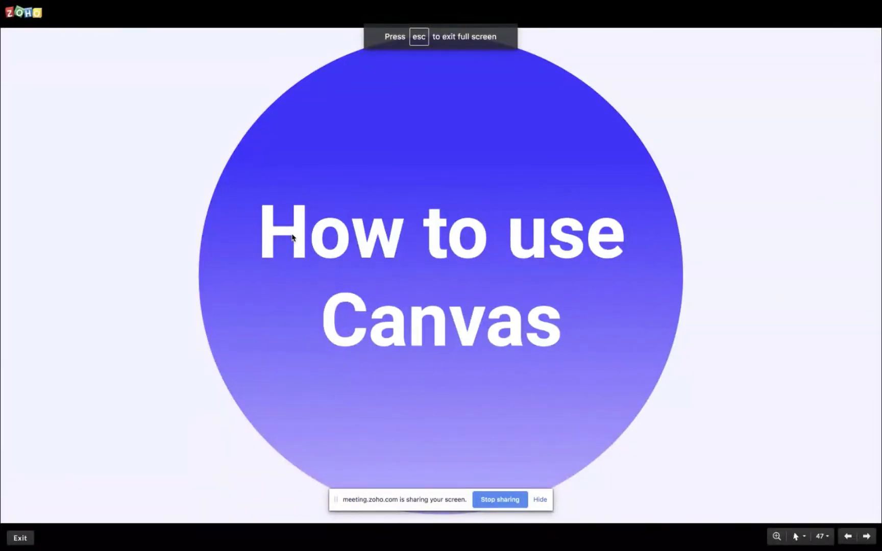
key("Right")
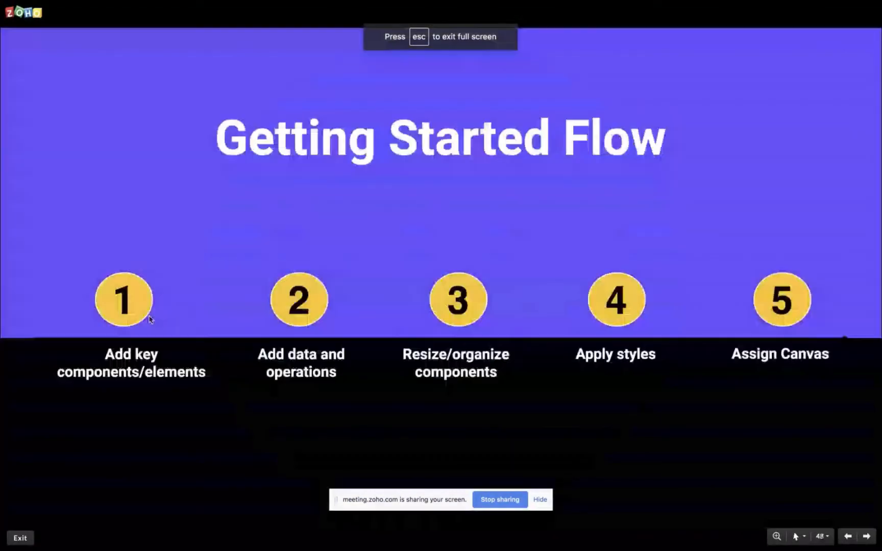